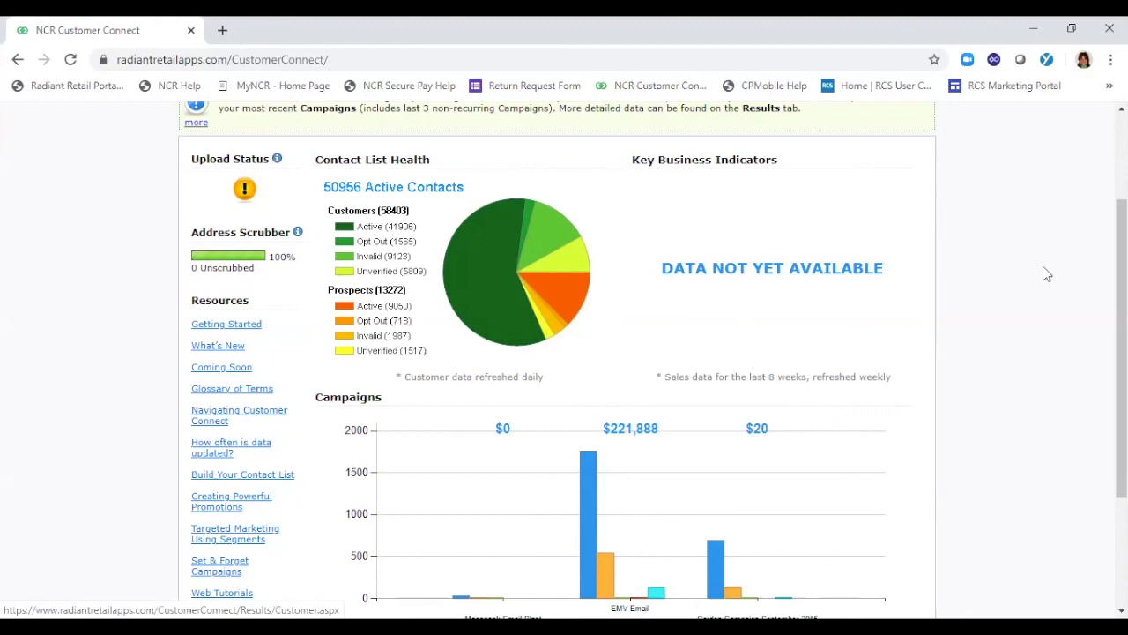
# Open the list of existing campaigns at the Select Campaign stage of the campaign workflow
pyautogui.moveTo(1121, 280); pyautogui.dragTo(1122, 385)
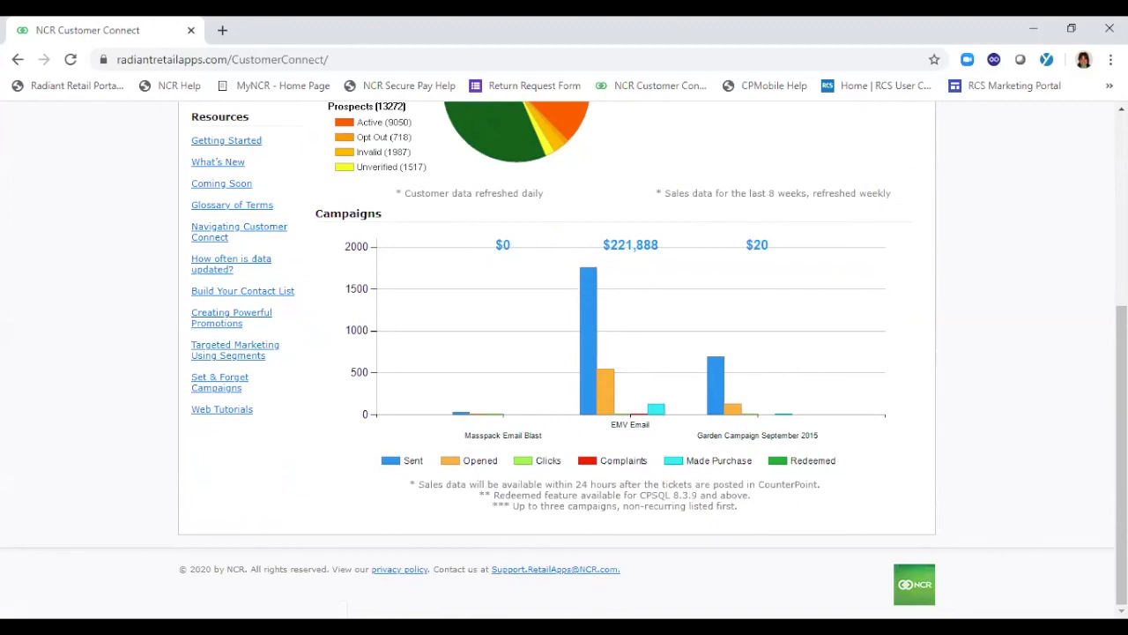
pyautogui.scroll(4, 564, 353)
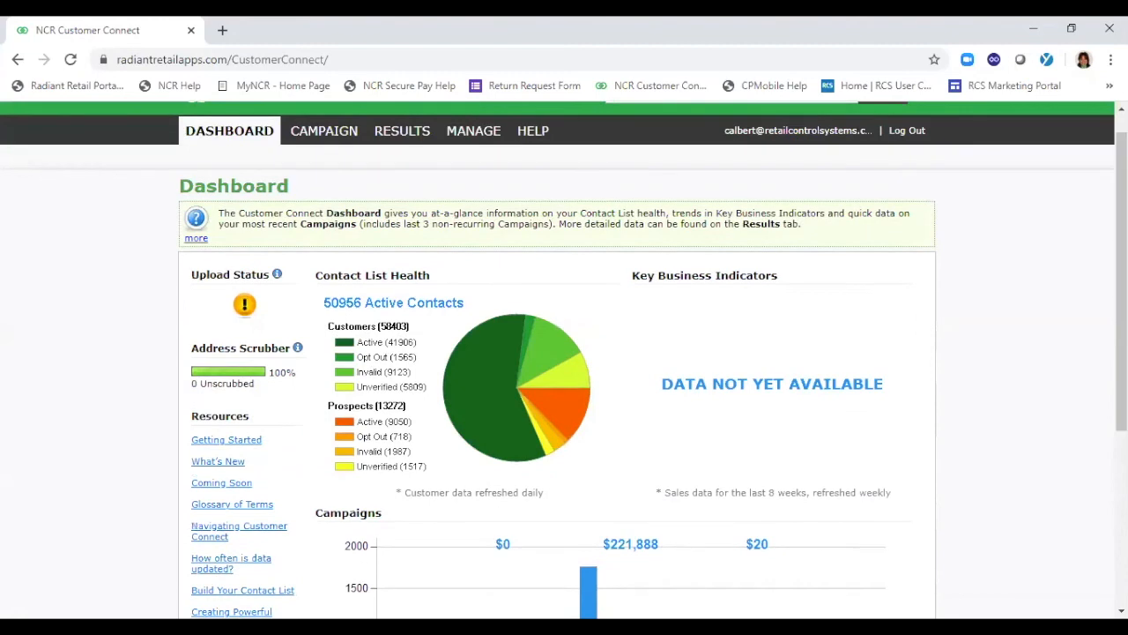
pyautogui.click(320, 134)
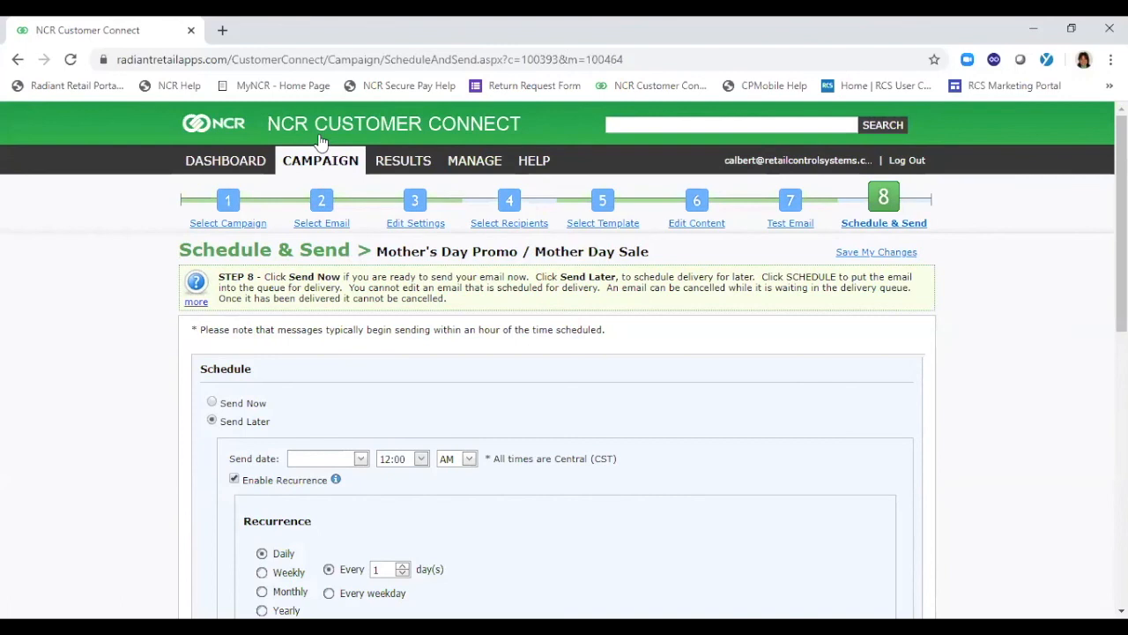
pyautogui.click(228, 225)
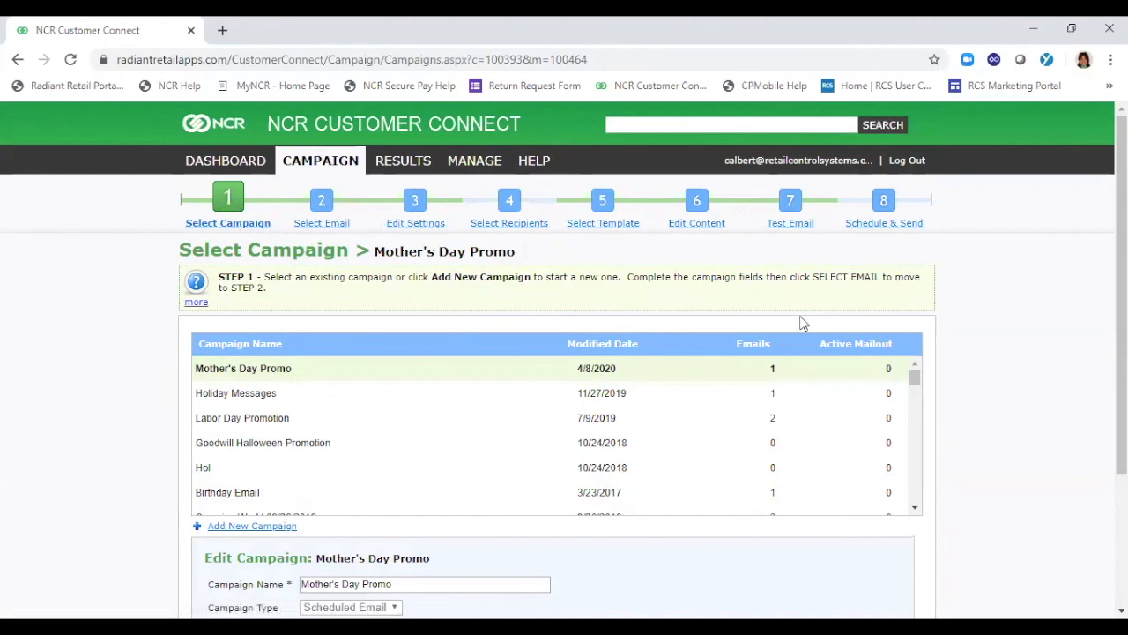
# Add a new campaign and name it Curbside Pickup, keeping the Scheduled Email type
pyautogui.scroll(-1, 758, 335)
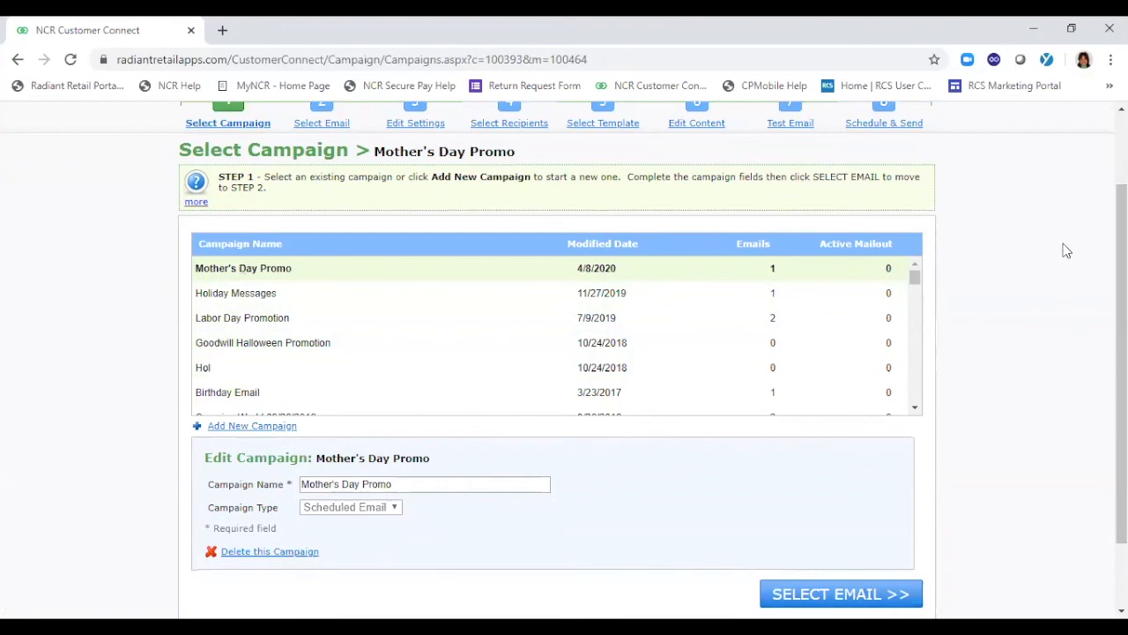
pyautogui.click(238, 429)
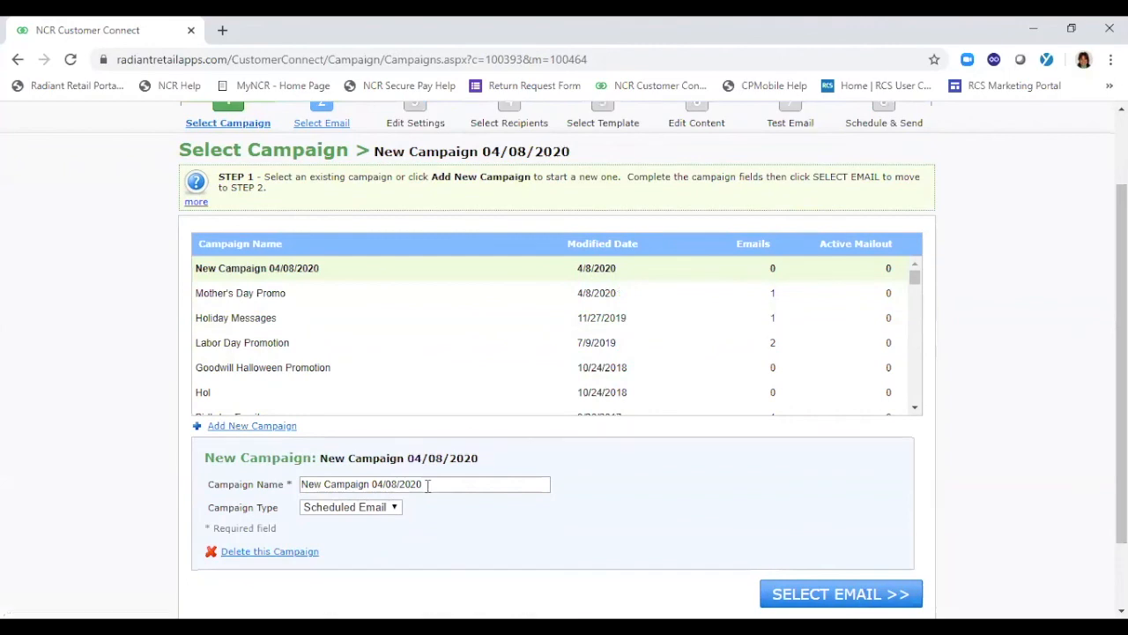
pyautogui.moveTo(432, 484); pyautogui.dragTo(301, 484)
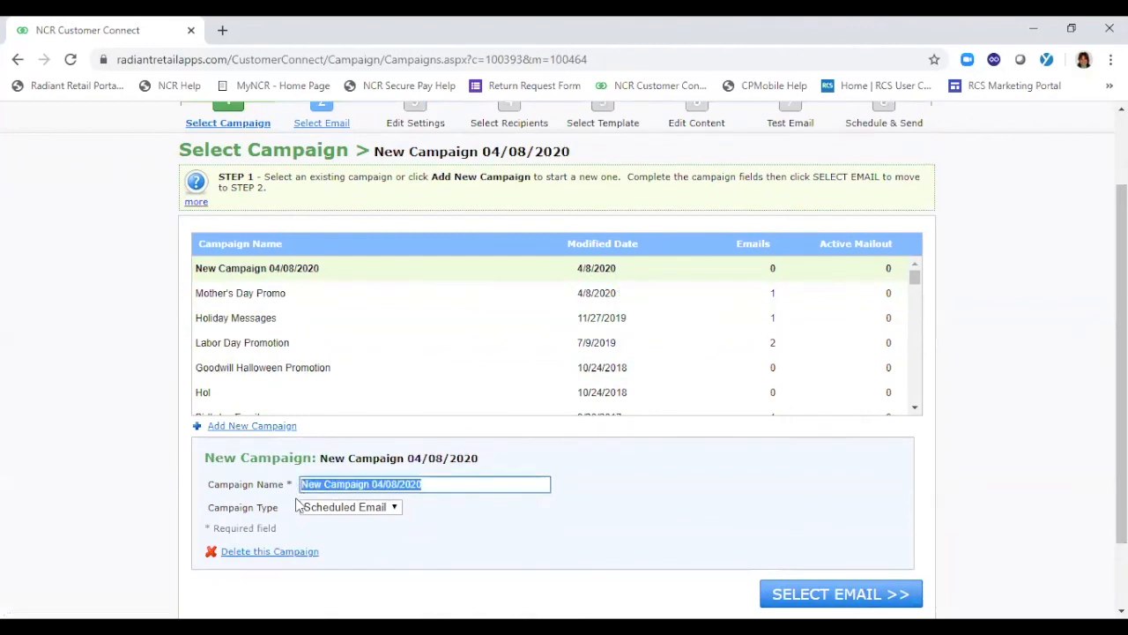
pyautogui.write('pl')
pyautogui.press('BackSpace')
pyautogui.write('cu')
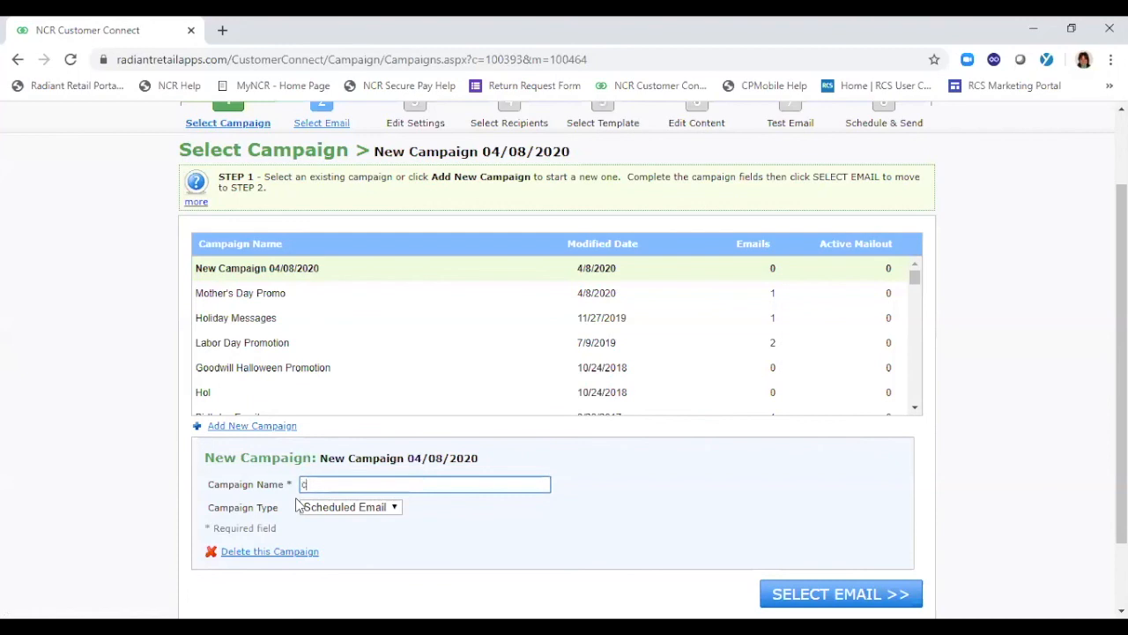
pyautogui.press('BackSpace')
pyautogui.press('BackSpace')
pyautogui.write('Curbside Pickup')
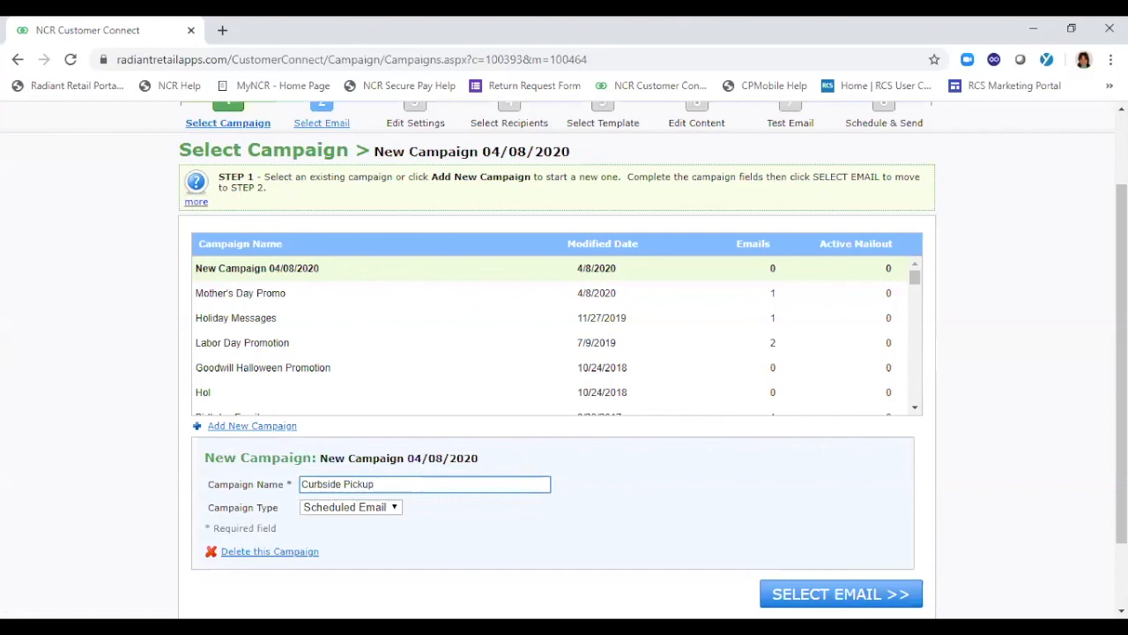
# Continue to the Curbside Pickup campaign's email selection and add a new email
pyautogui.scroll(-1, 805, 469)
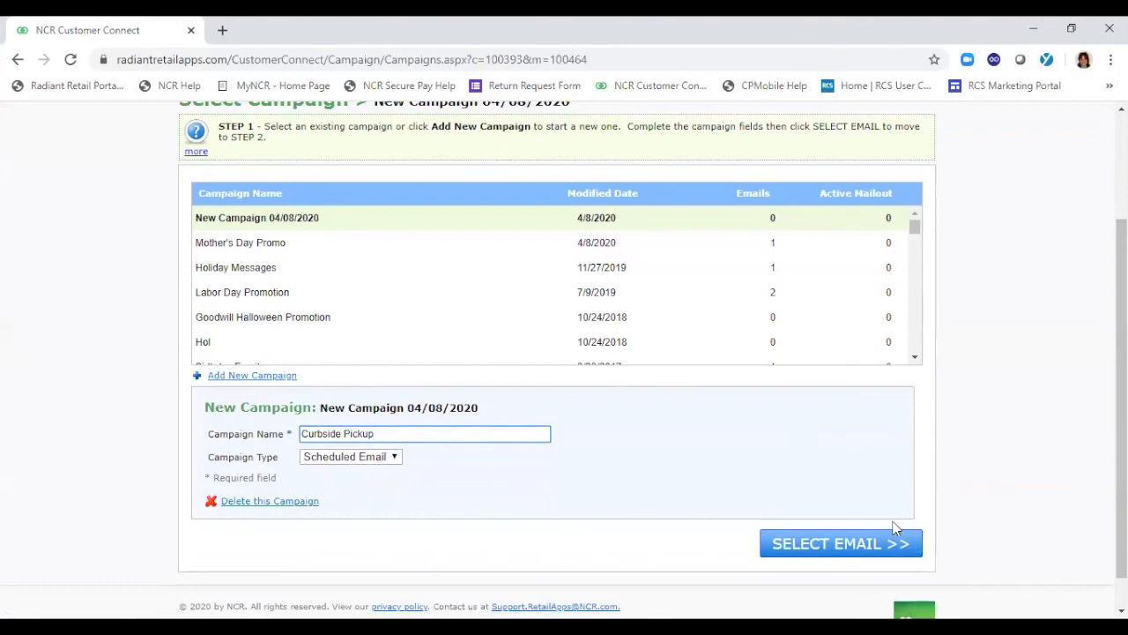
pyautogui.click(818, 545)
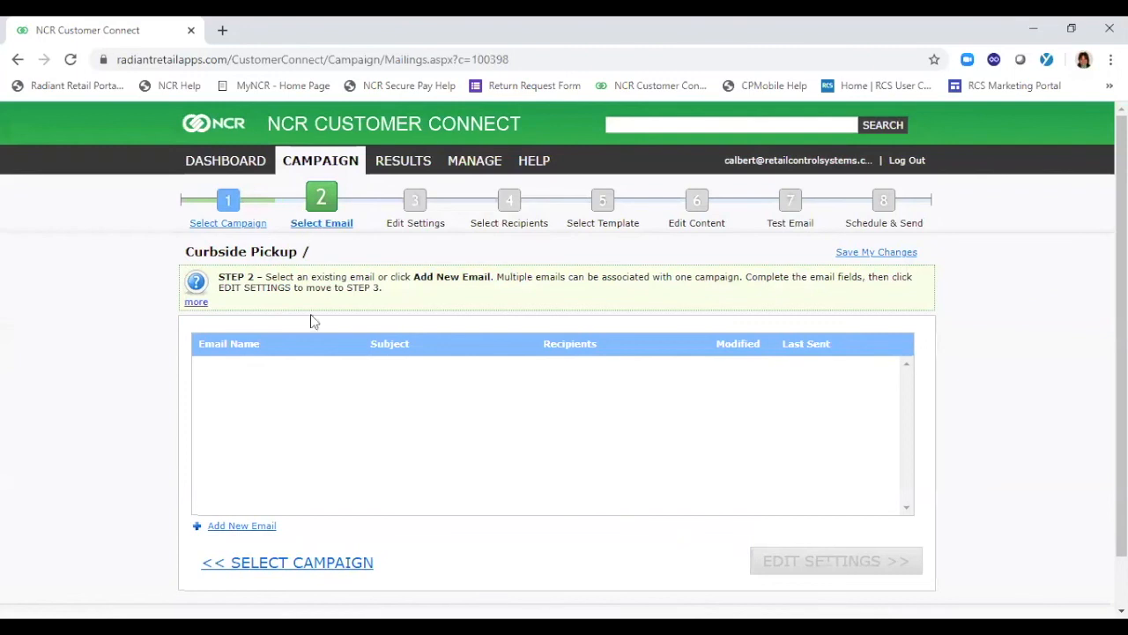
pyautogui.click(200, 528)
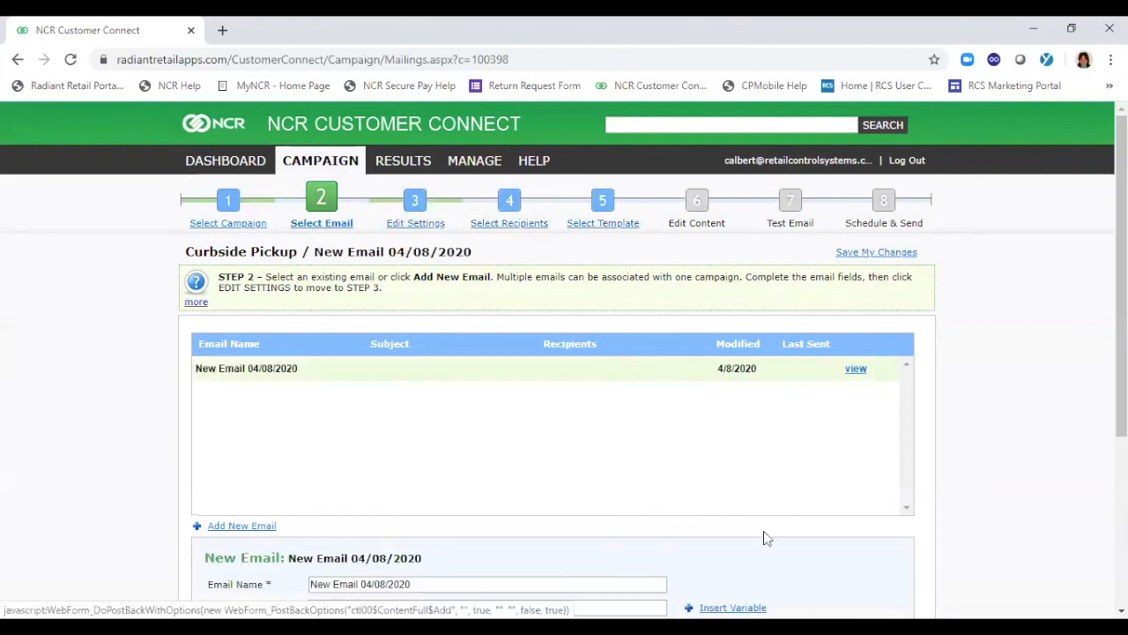
# Name the new email Buy Online Curbside Pickup
pyautogui.scroll(-1, 1047, 439)
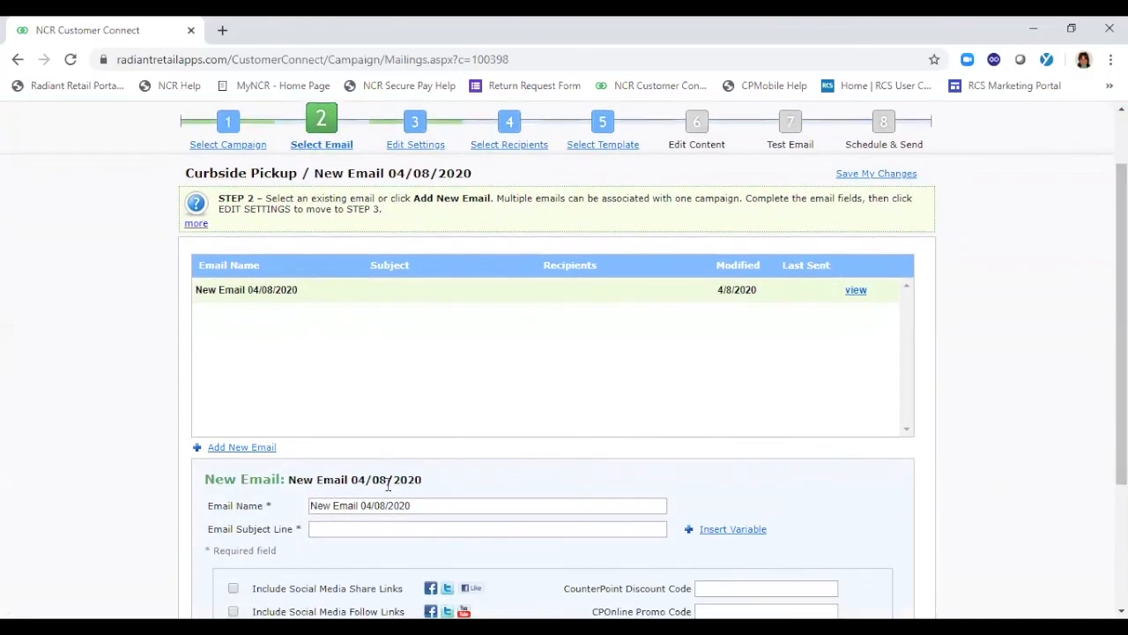
pyautogui.moveTo(429, 500); pyautogui.dragTo(276, 498)
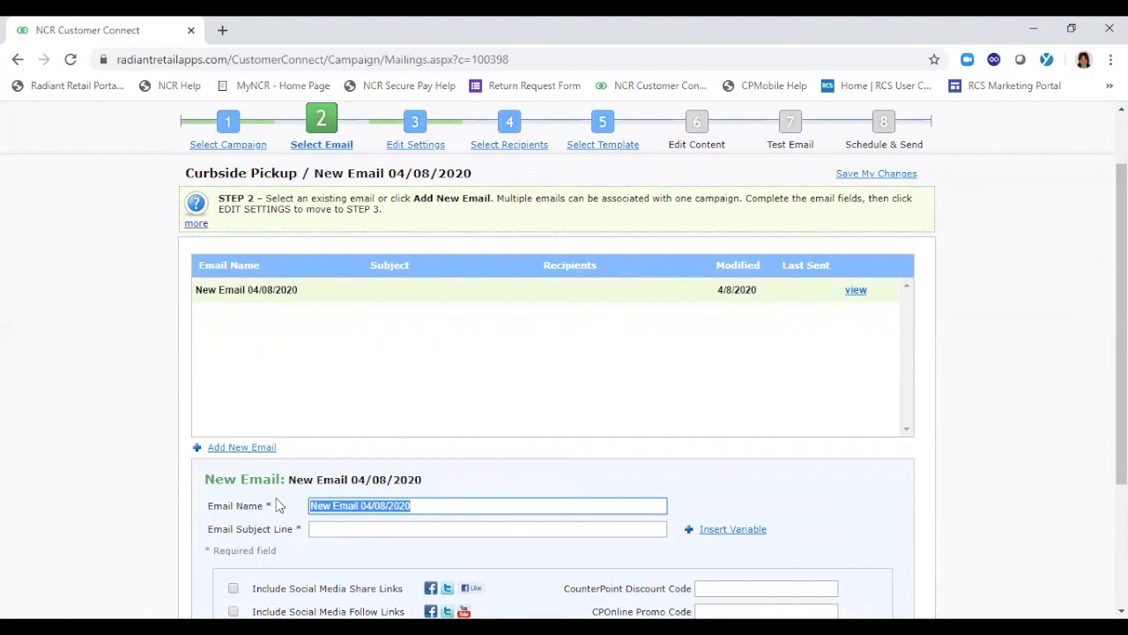
pyautogui.write('Bu')
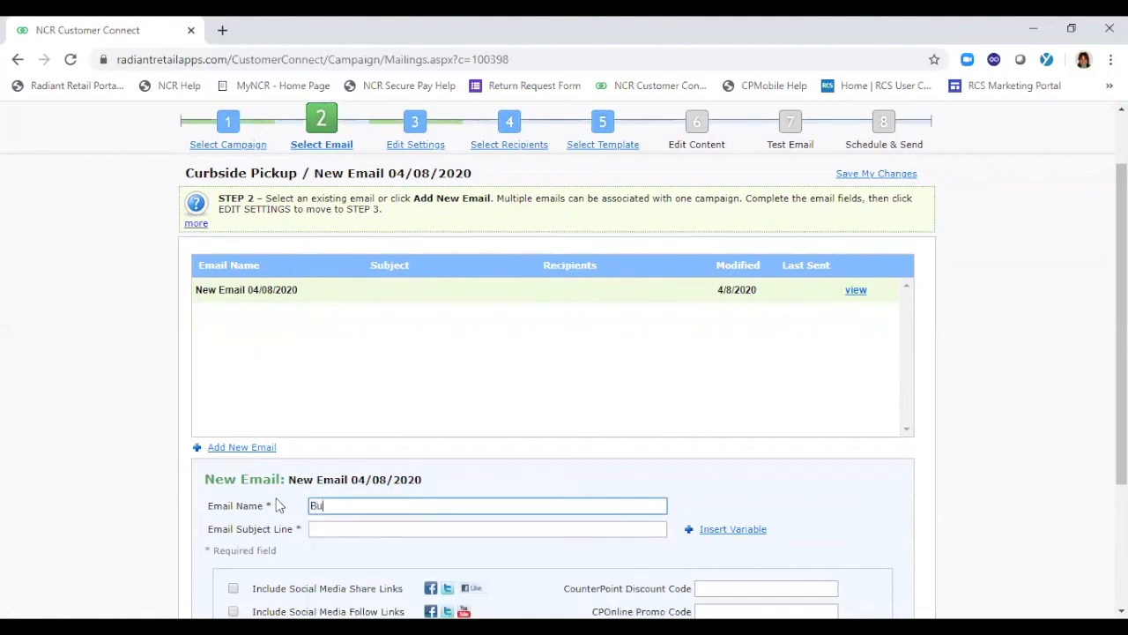
pyautogui.write('y Online Curbside Pickup')
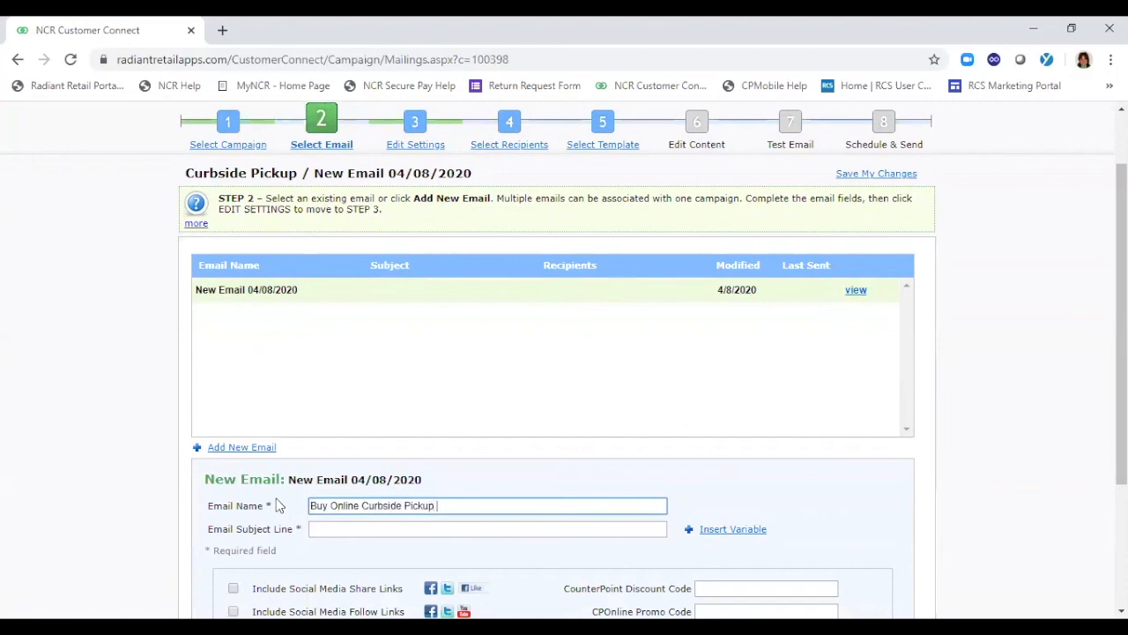
# Enter "Buy Online and Pick up Curbside" as the email's subject line
pyautogui.click(355, 523)
pyautogui.write('Buy Online')
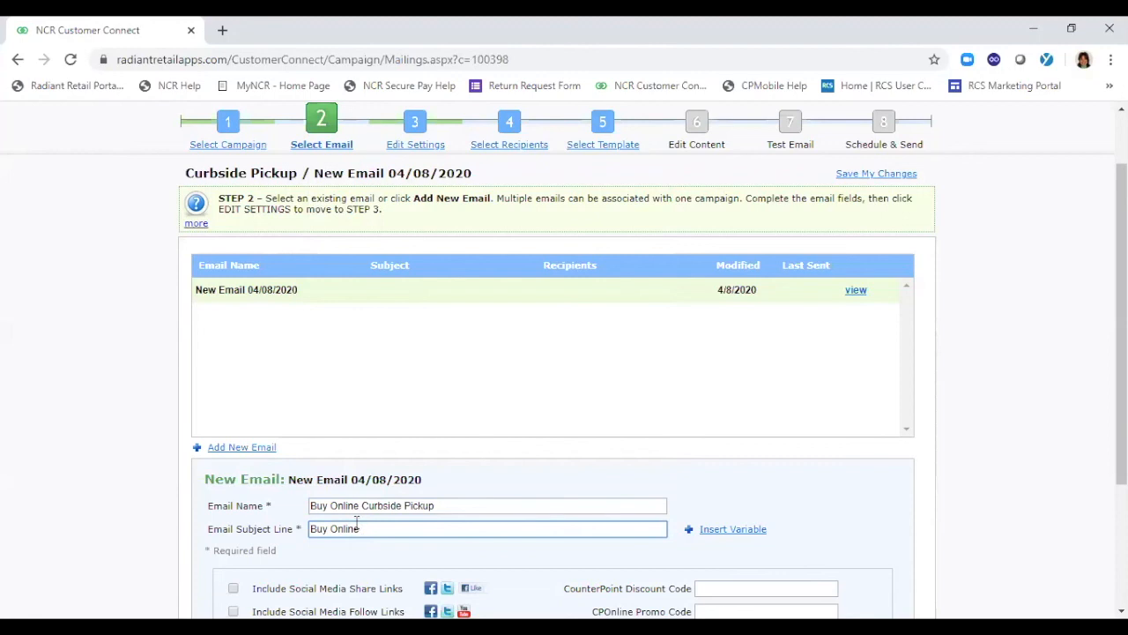
pyautogui.write('and Pick up Curbsi')
pyautogui.press('BackSpace')
pyautogui.write('de')
pyautogui.press('BackSpace')
pyautogui.press('BackSpace')
pyautogui.write('ide')
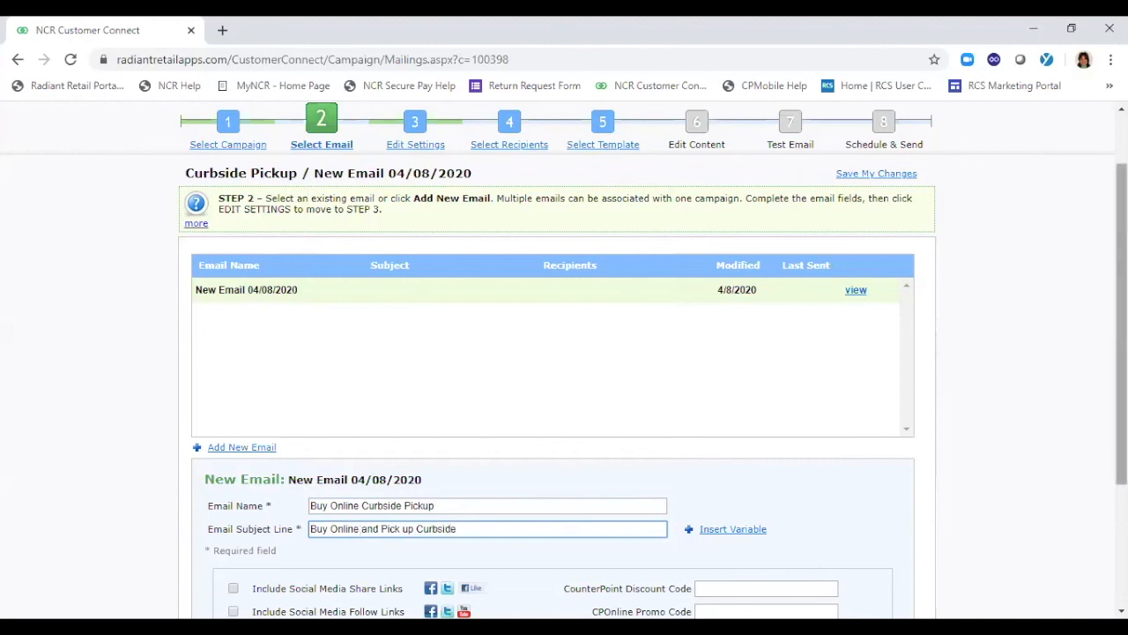
# Include the social media share and follow links in the email, leave the discount code blank, and continue to its settings
pyautogui.scroll(-3, 954, 437)
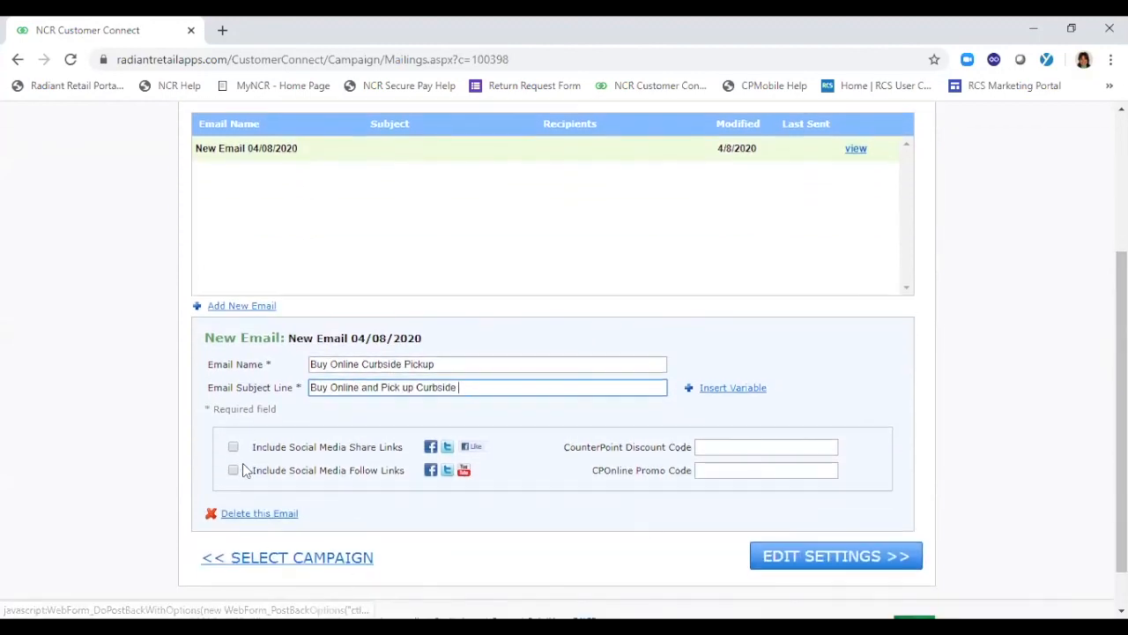
pyautogui.click(235, 448)
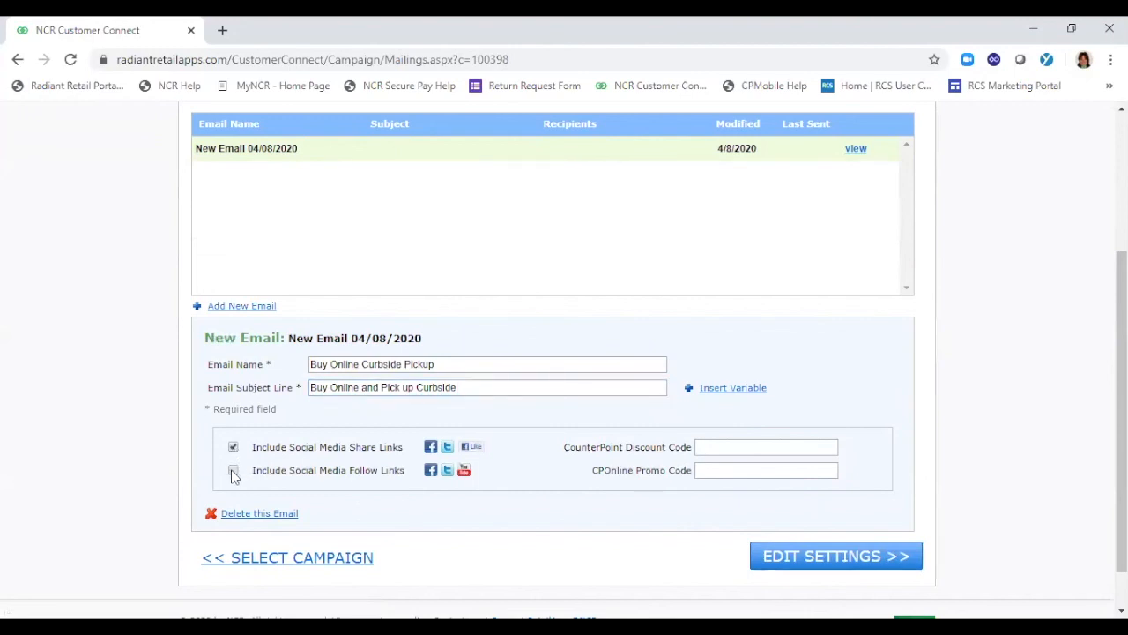
pyautogui.click(234, 471)
pyautogui.click(750, 447)
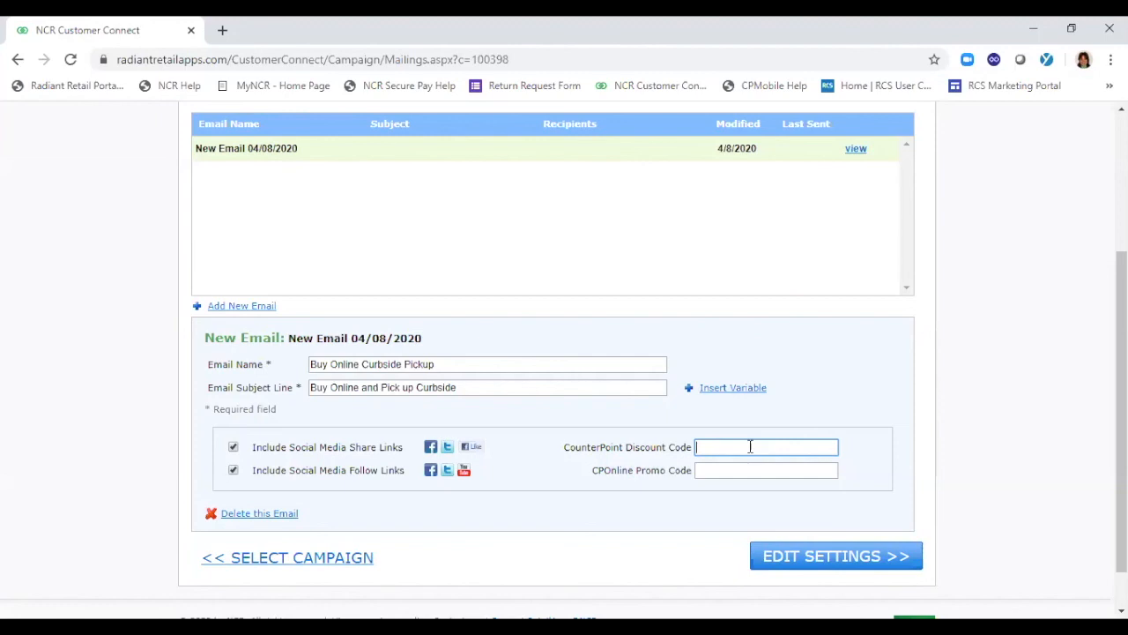
pyautogui.click(824, 567)
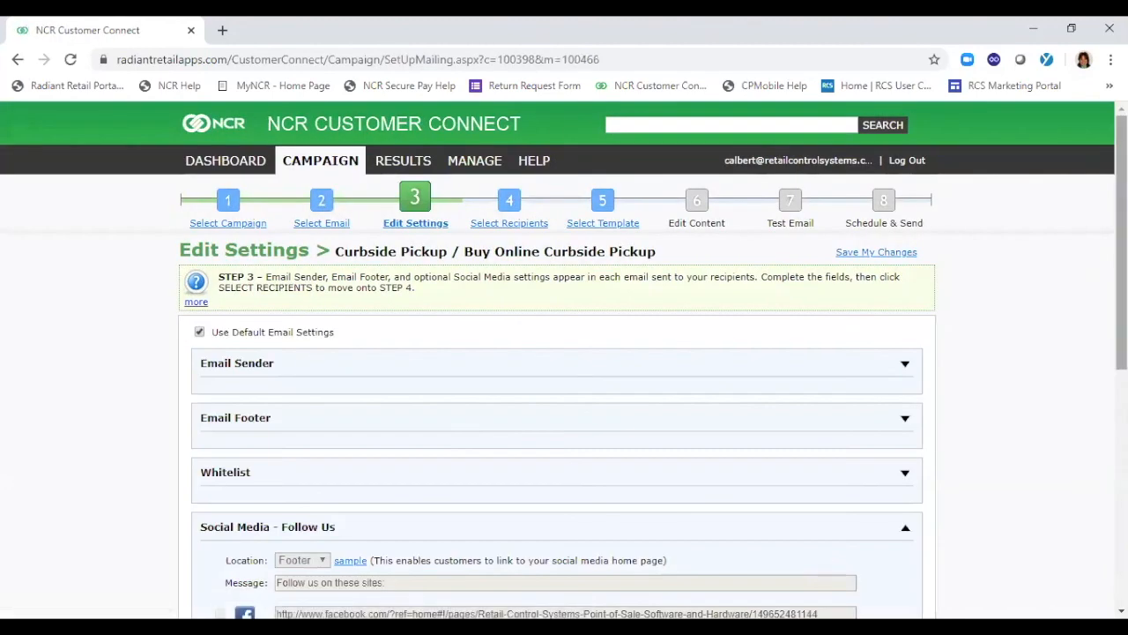
# Review the email's default sender, footer, whitelist and social media settings section by section
pyautogui.scroll(-2, 564, 360)
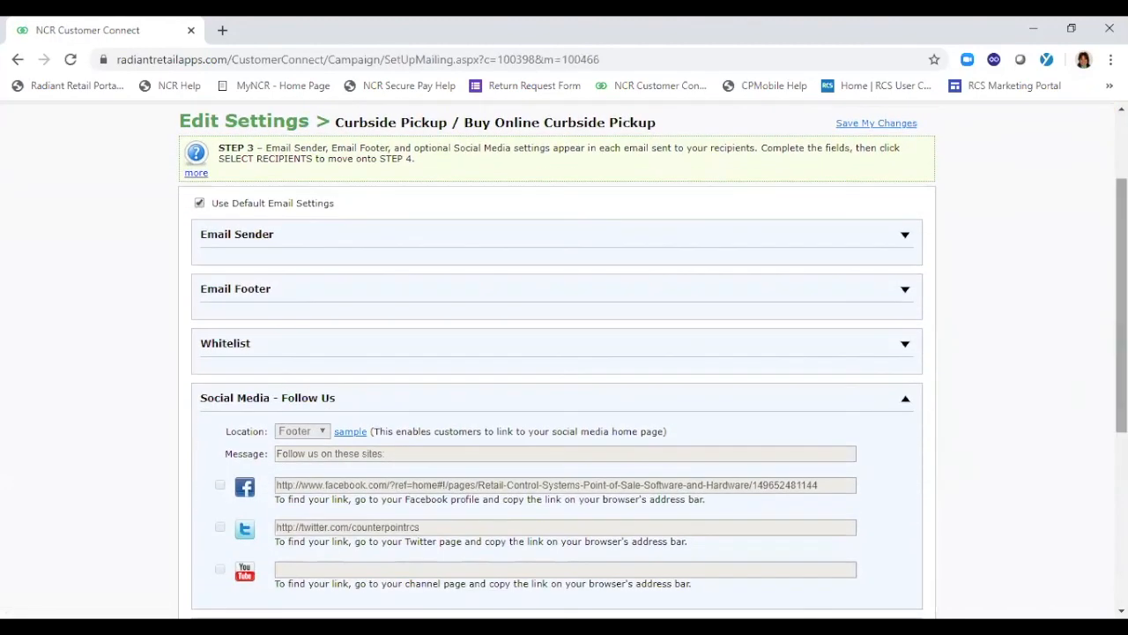
pyautogui.click(905, 238)
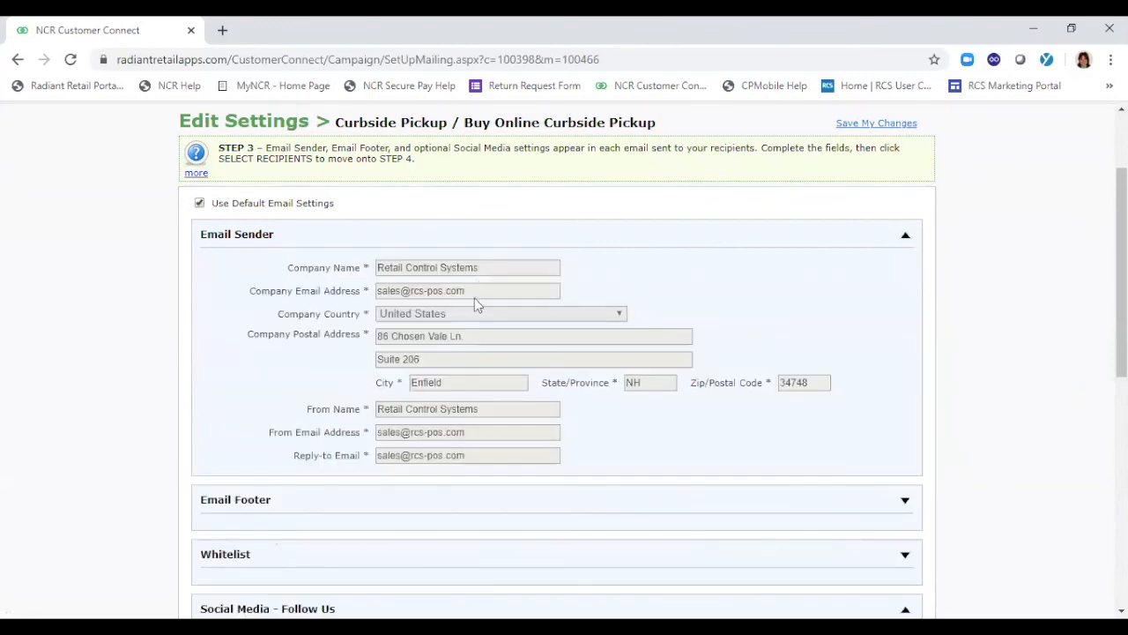
pyautogui.click(907, 239)
pyautogui.click(905, 292)
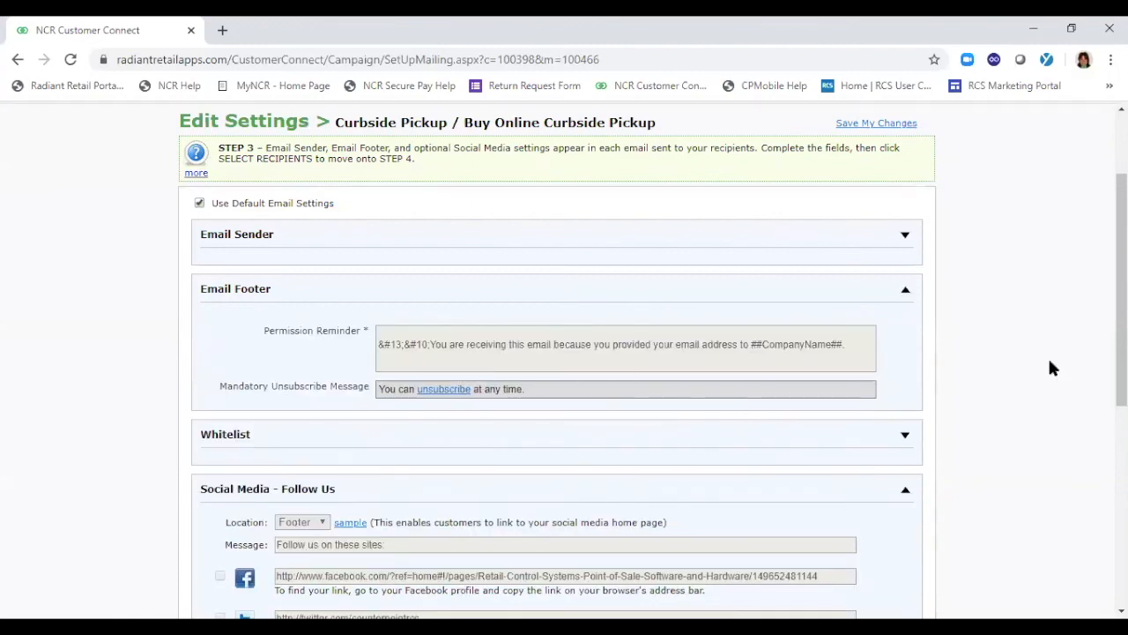
pyautogui.click(907, 295)
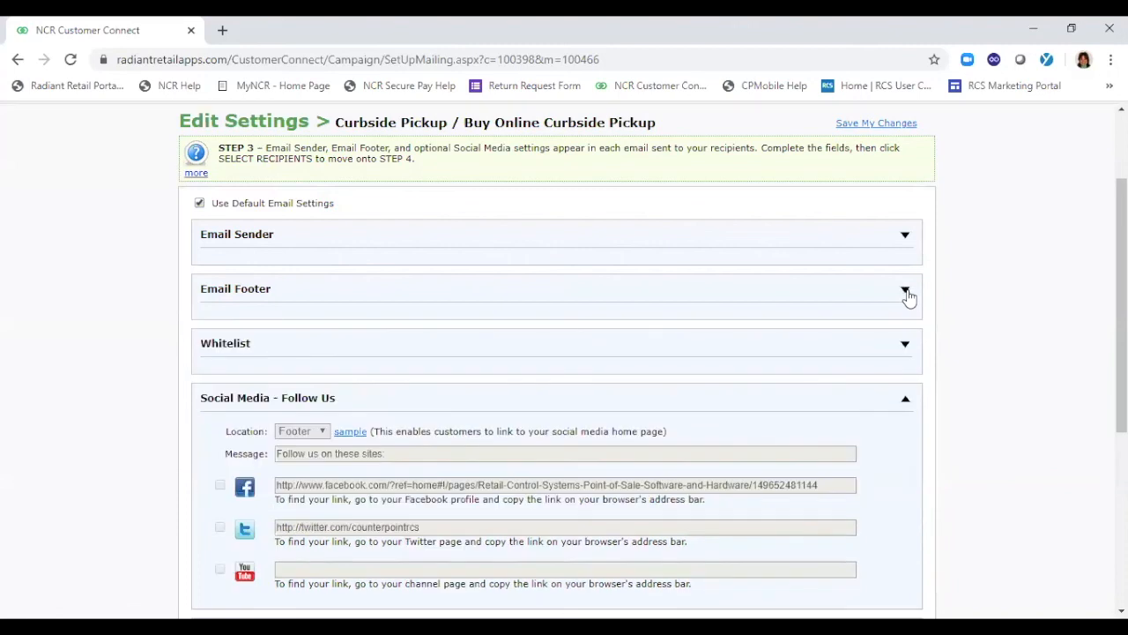
pyautogui.moveTo(1121, 311); pyautogui.dragTo(1121, 347)
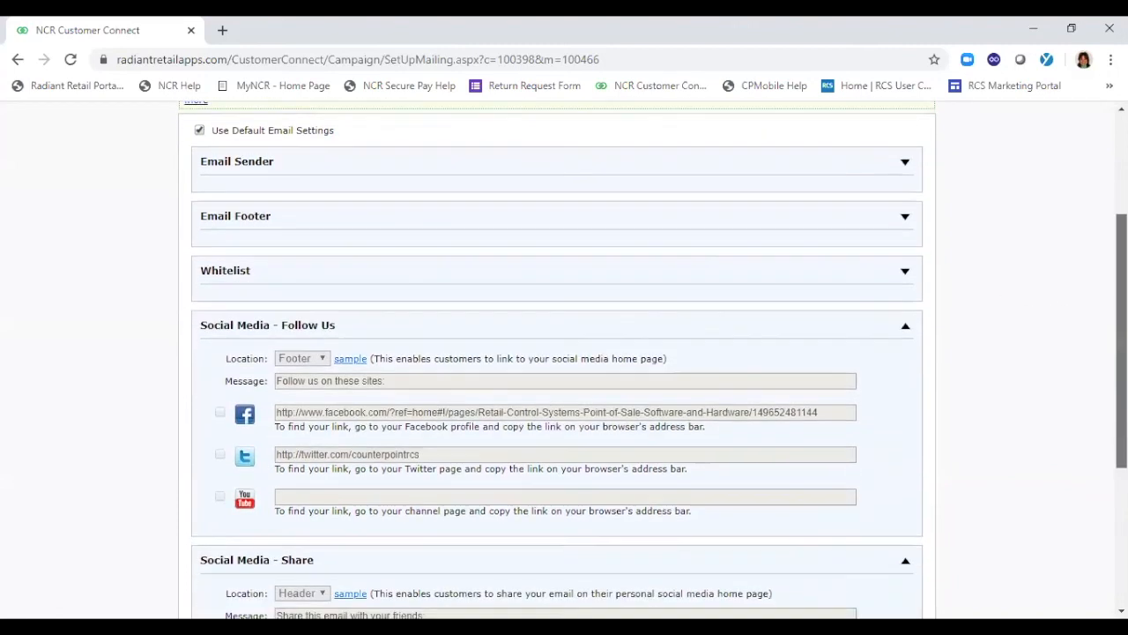
pyautogui.click(907, 275)
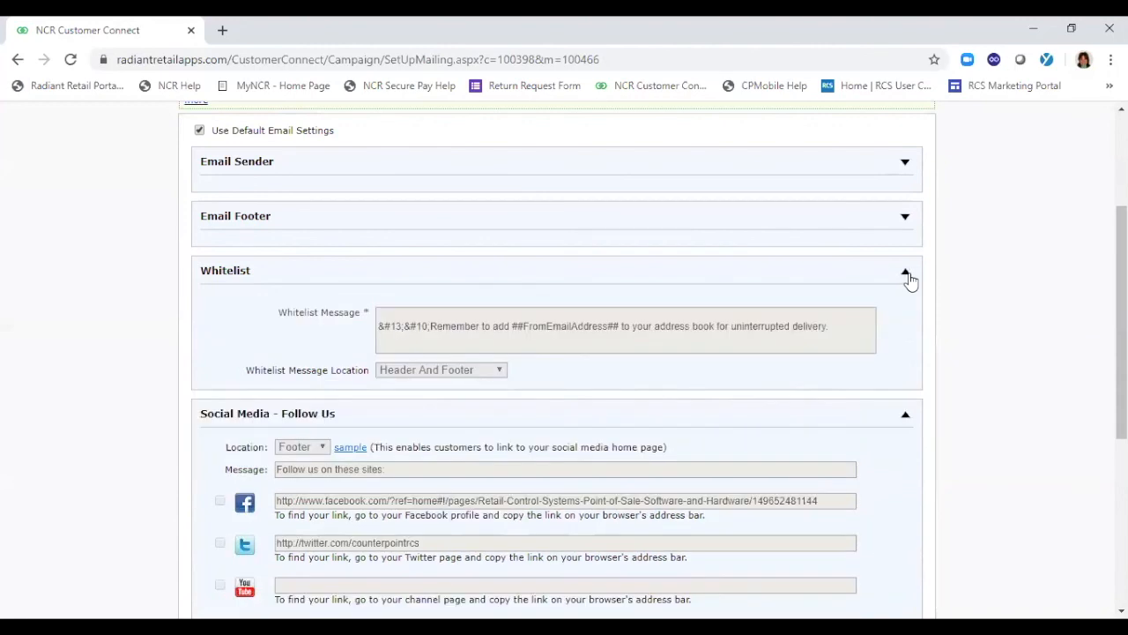
pyautogui.click(908, 276)
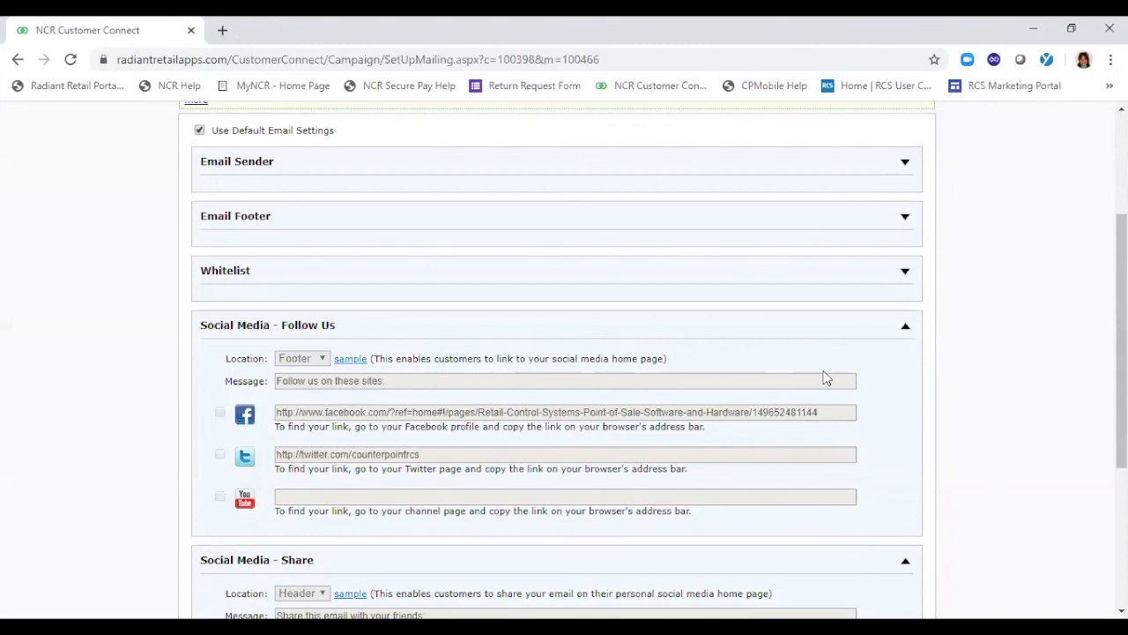
pyautogui.click(905, 327)
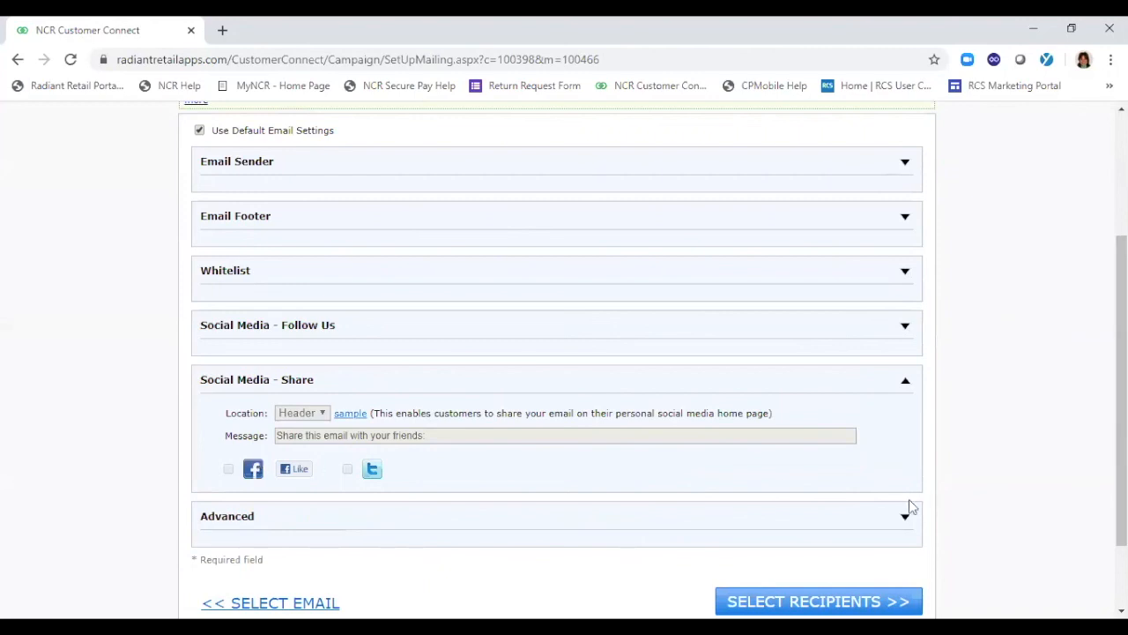
# Keep the default email settings, continue to recipient selection, and start a new segment
pyautogui.scroll(-1, 564, 352)
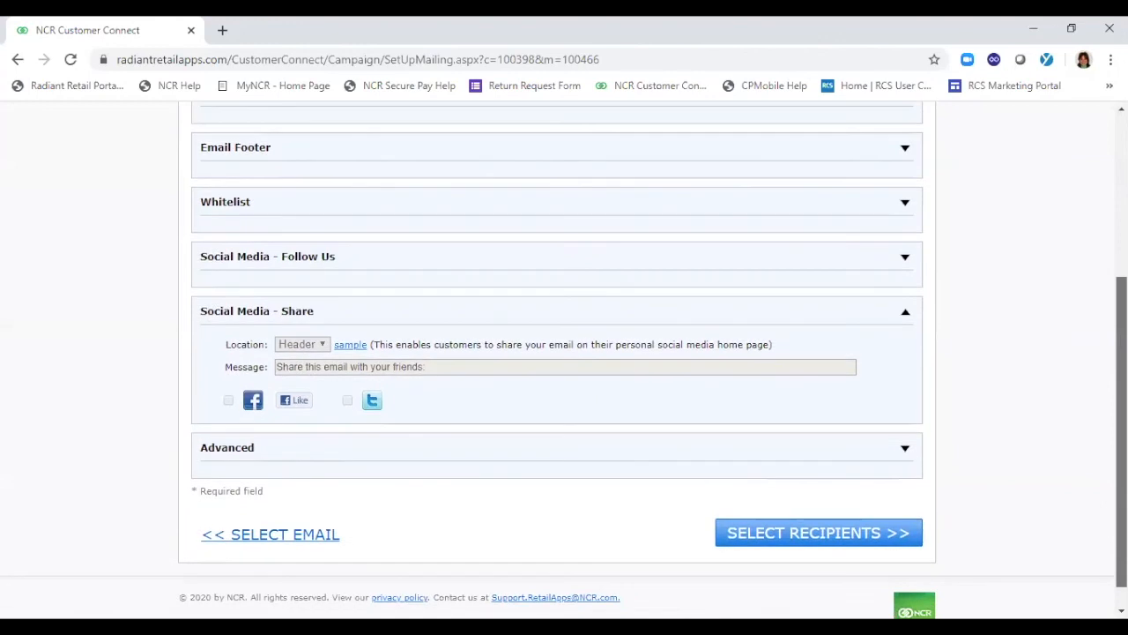
pyautogui.click(818, 539)
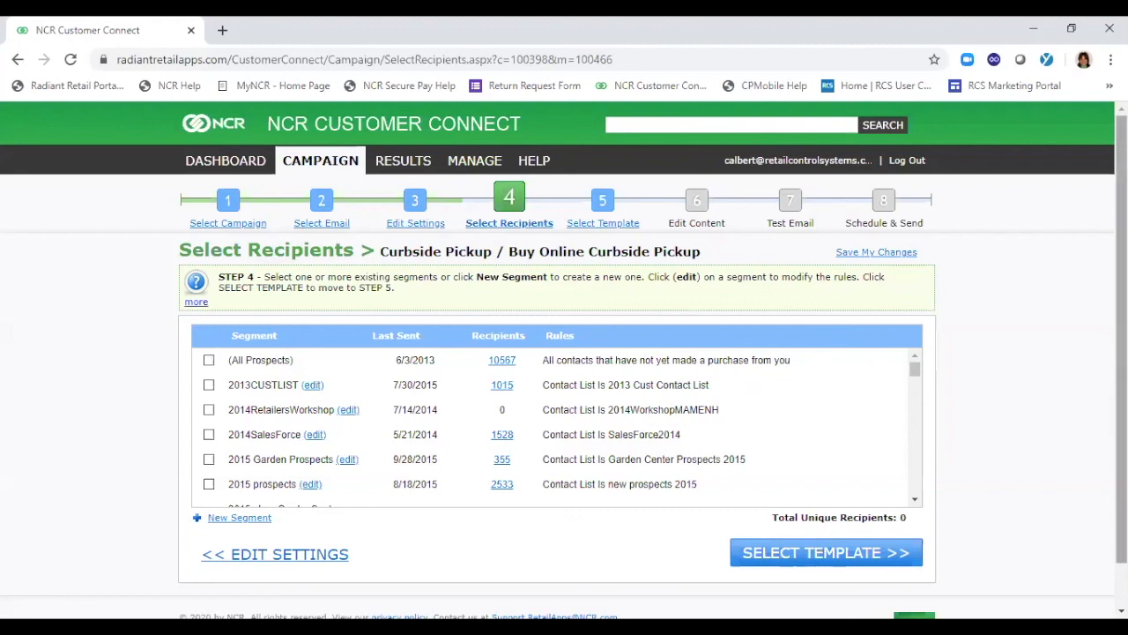
pyautogui.scroll(-1, 564, 360)
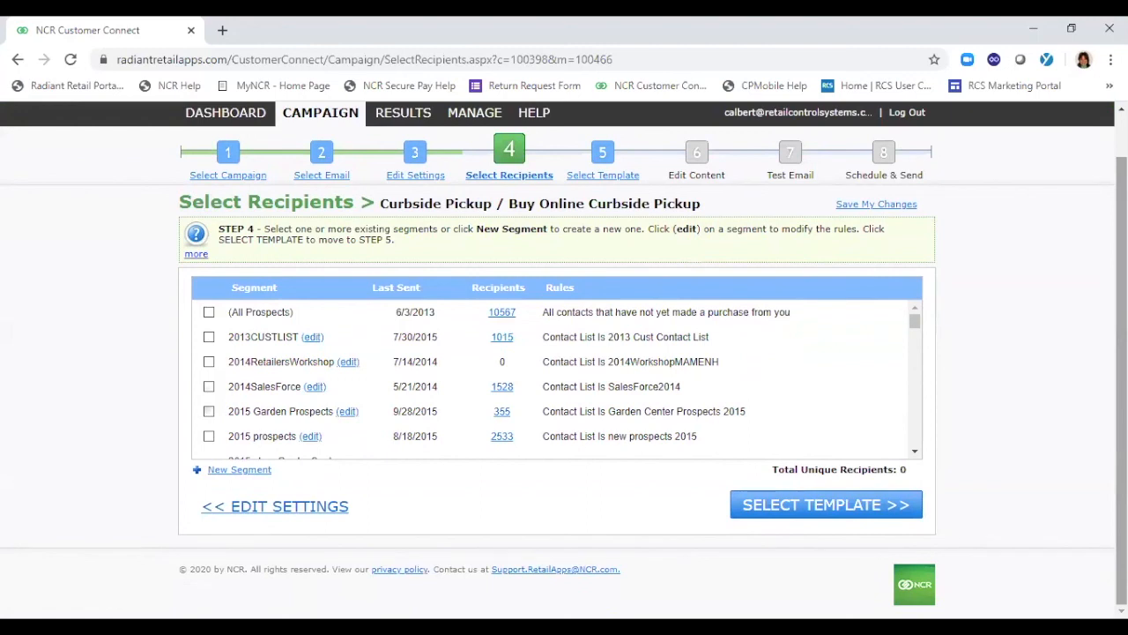
pyautogui.click(200, 474)
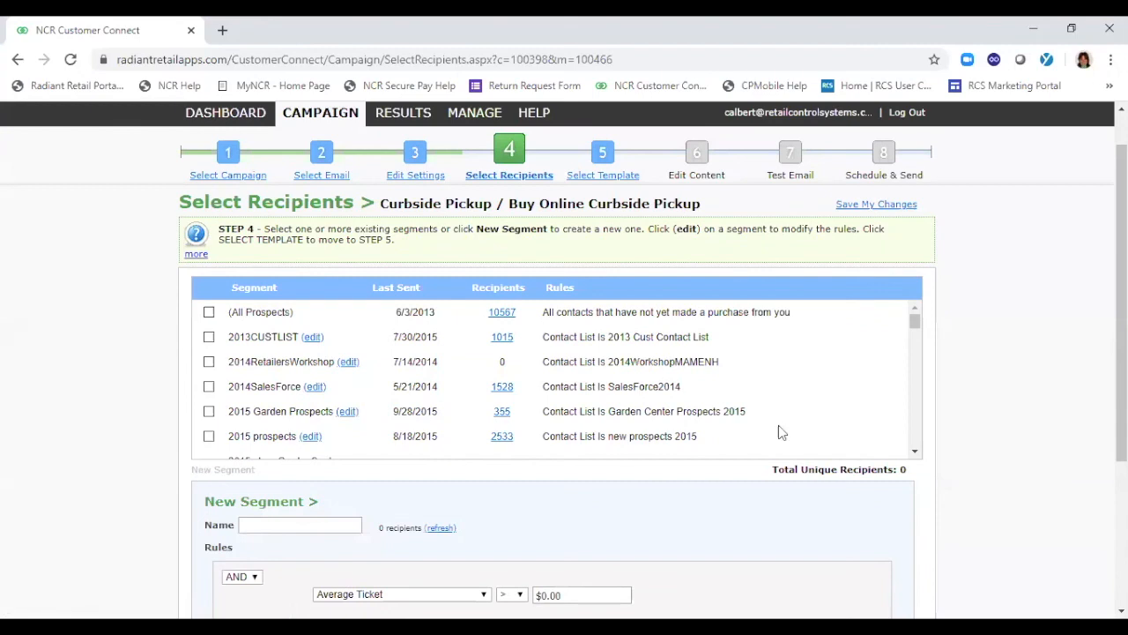
pyautogui.scroll(-3, 373, 403)
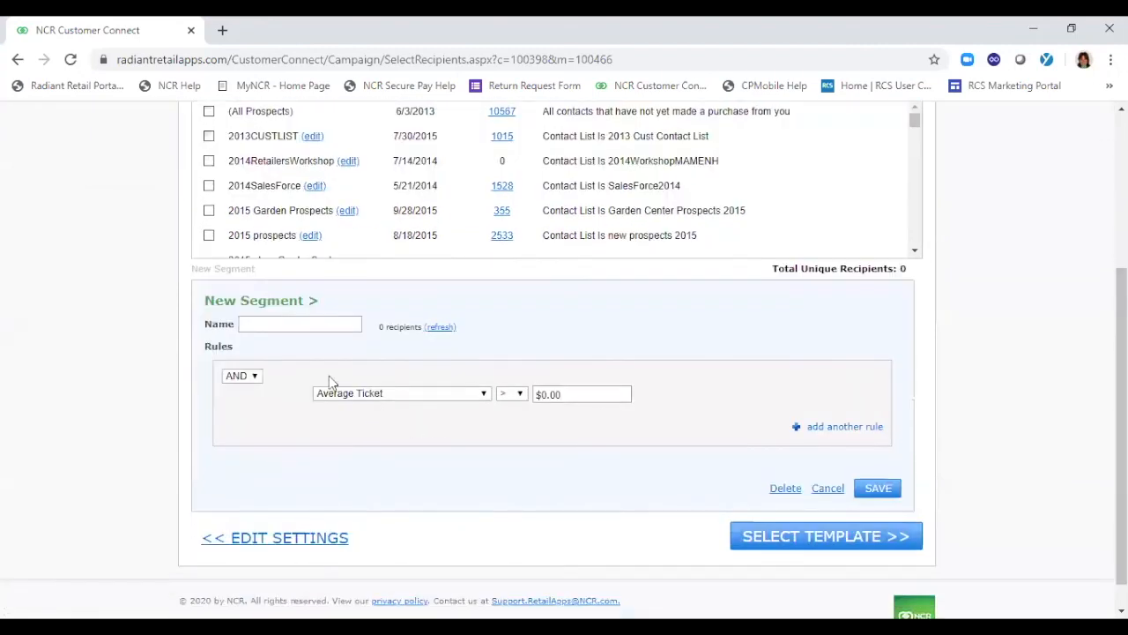
# Name the new segment "Active Customers"
pyautogui.click(282, 526)
pyautogui.click(283, 326)
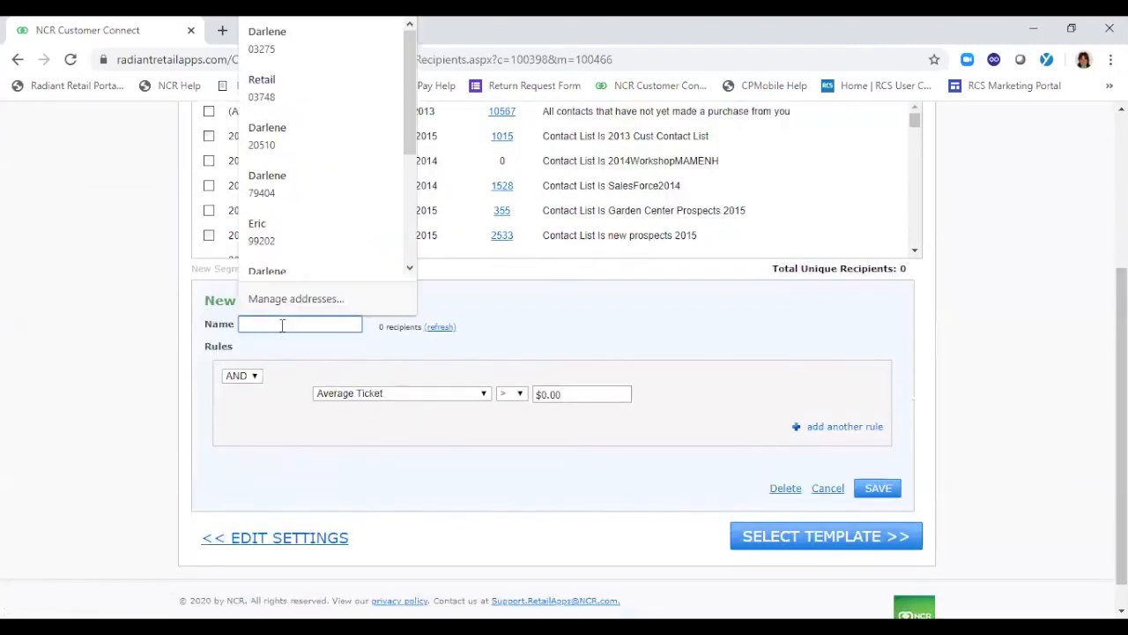
pyautogui.write('Customer')
pyautogui.press('BackSpace')
pyautogui.press('BackSpace')
pyautogui.press('BackSpace')
pyautogui.press('BackSpace')
pyautogui.press('BackSpace')
pyautogui.press('BackSpace')
pyautogui.press('BackSpace')
pyautogui.press('BackSpace')
pyautogui.write('Acti')
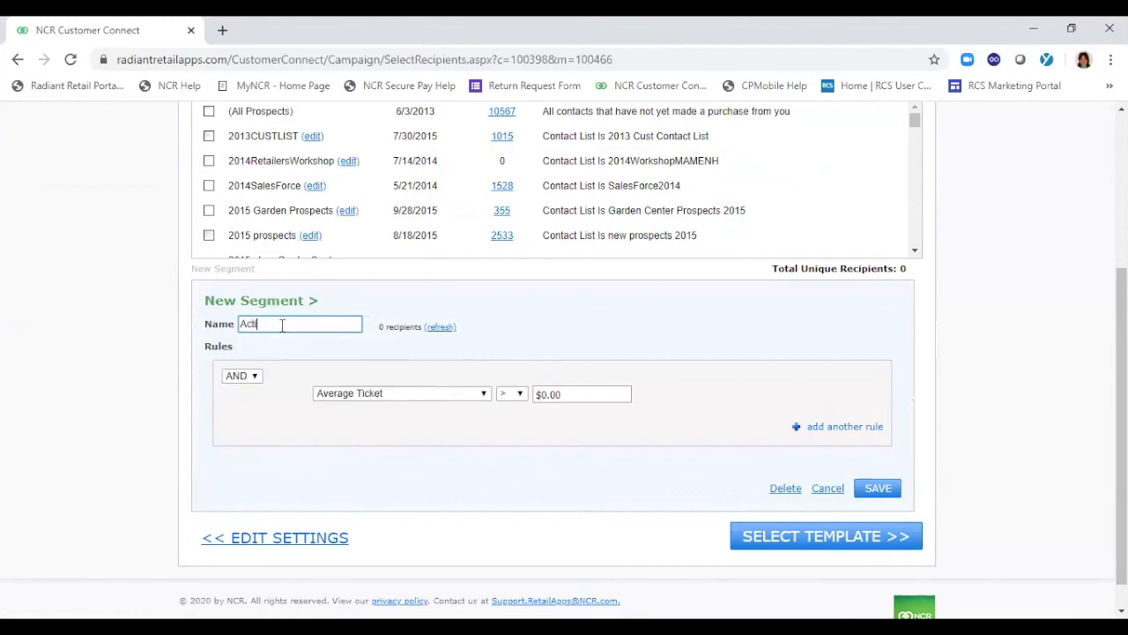
pyautogui.write('ve Customers')
pyautogui.press('BackSpace')
pyautogui.press('BackSpace')
pyautogui.press('BackSpace')
pyautogui.press('BackSpace')
pyautogui.press('BackSpace')
pyautogui.press('BackSpace')
pyautogui.write('tomers')
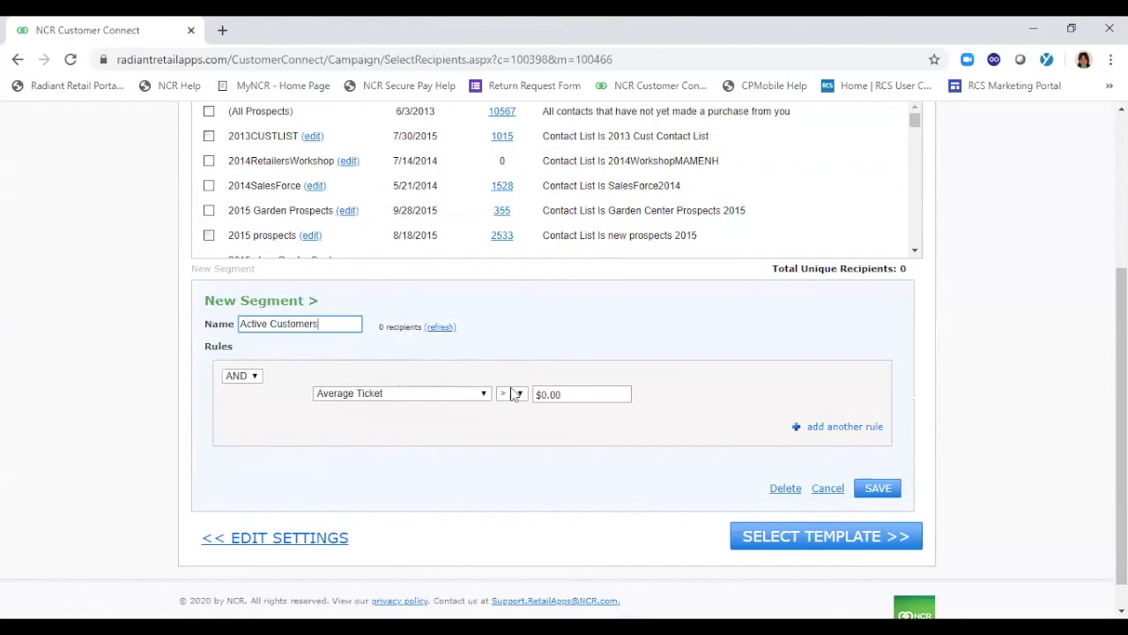
# Set the segment's rule criterion to Average Monthly Visits and check the comparison operators available for it
pyautogui.click(483, 395)
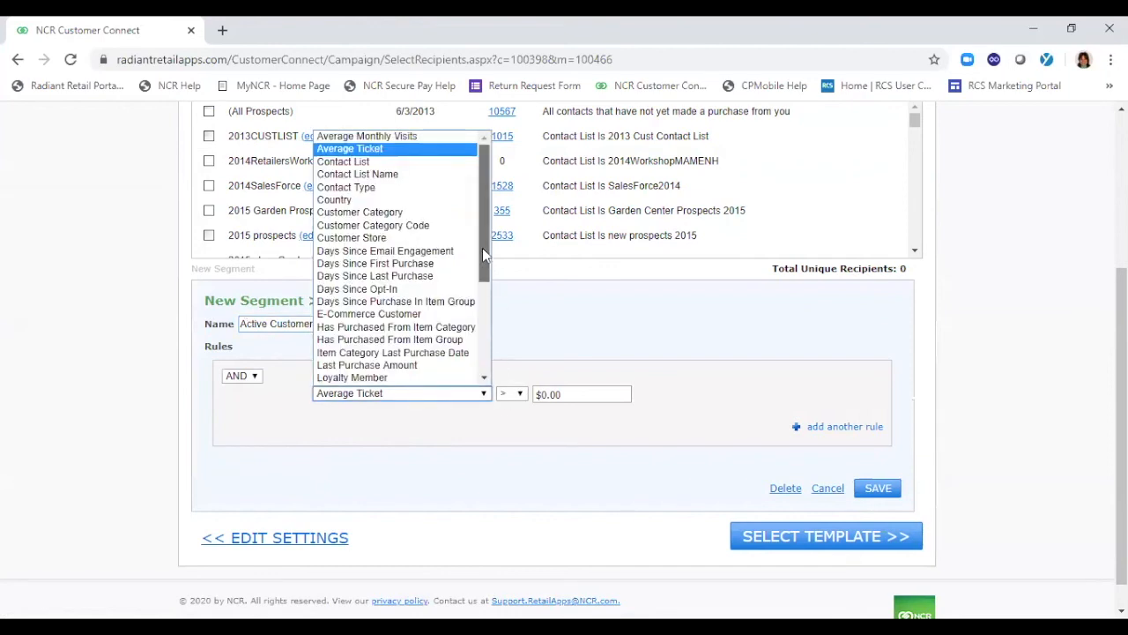
pyautogui.click(408, 135)
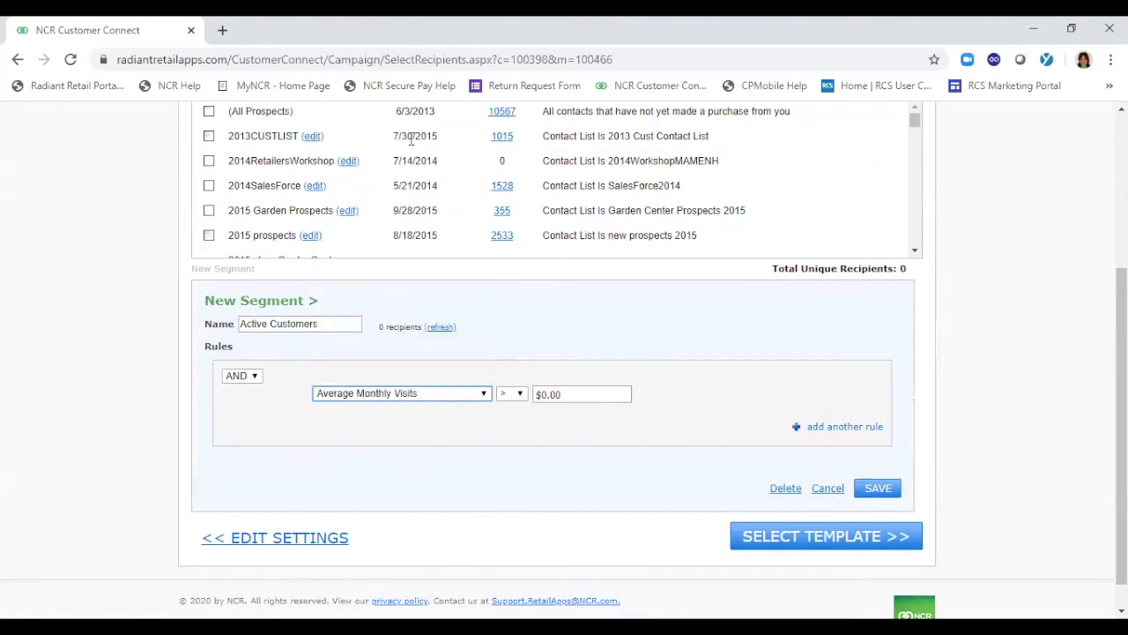
pyautogui.click(521, 394)
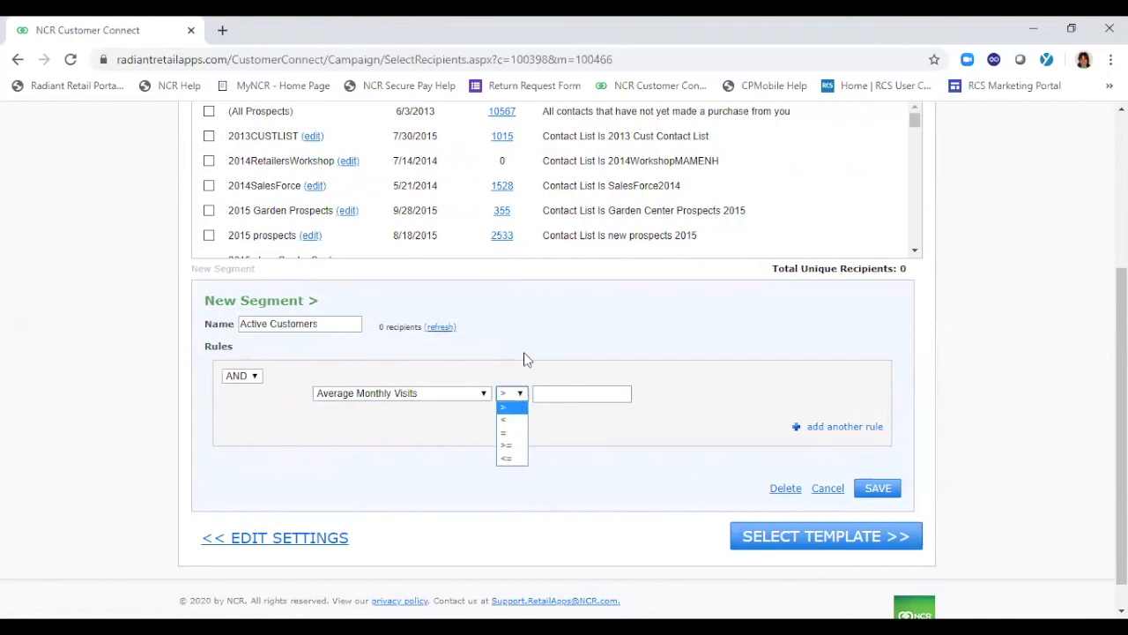
pyautogui.click(524, 365)
# Look through the full list of criteria available for the segment's rule without changing the selection
pyautogui.click(484, 394)
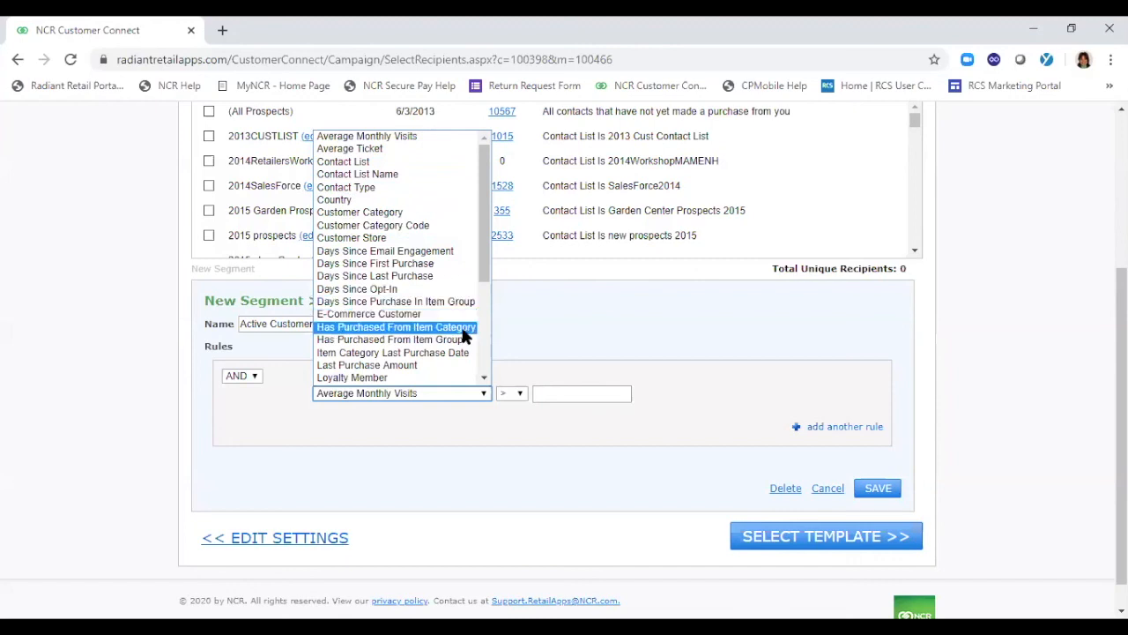
pyautogui.click(483, 381)
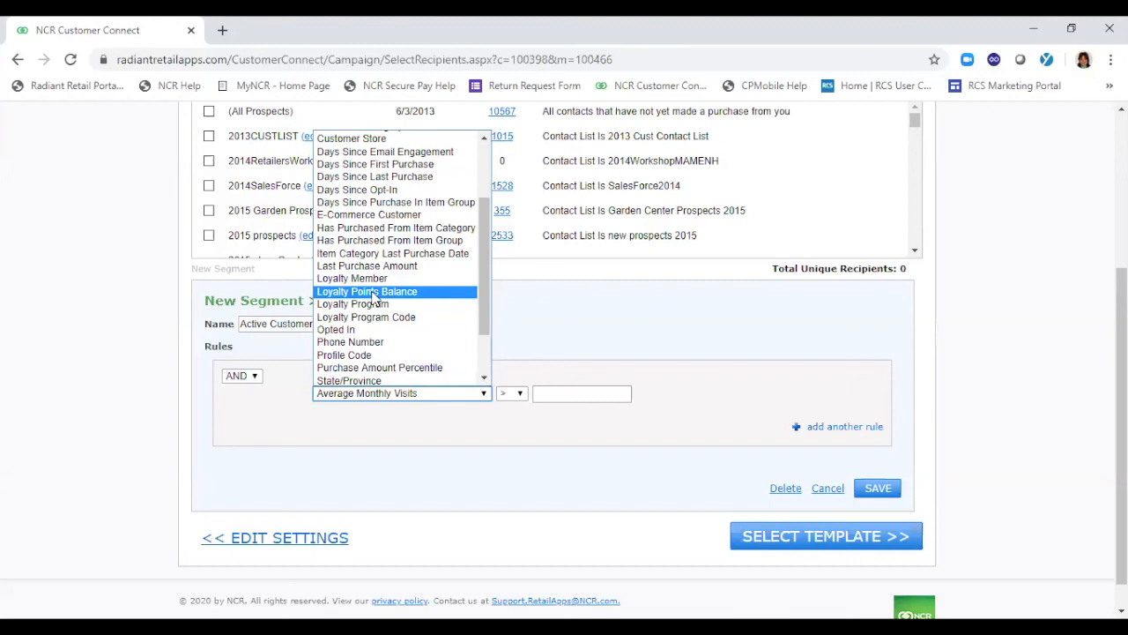
pyautogui.click(485, 378)
pyautogui.click(487, 379)
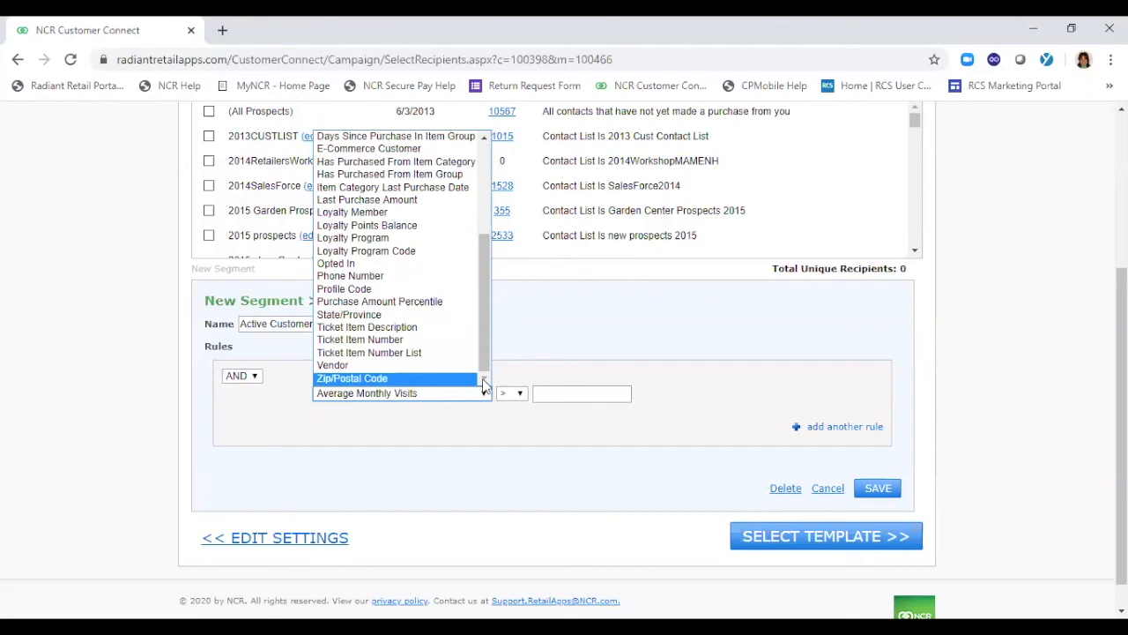
pyautogui.click(524, 338)
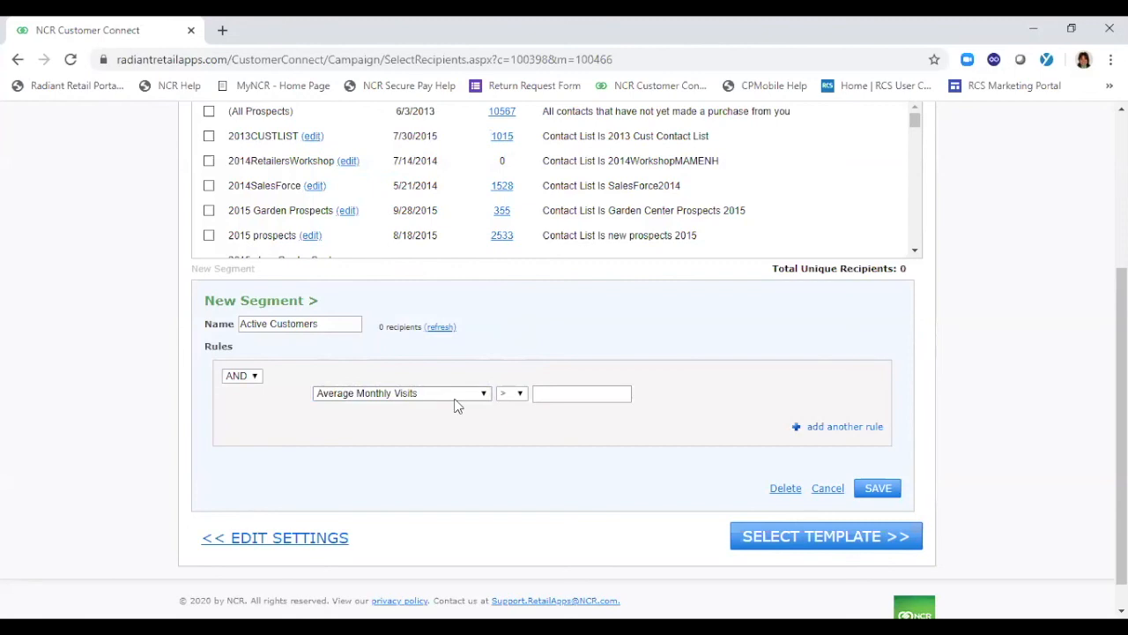
pyautogui.click(344, 325)
# Continue to template selection and set the template library's theme filter to People & Animals
pyautogui.click(828, 538)
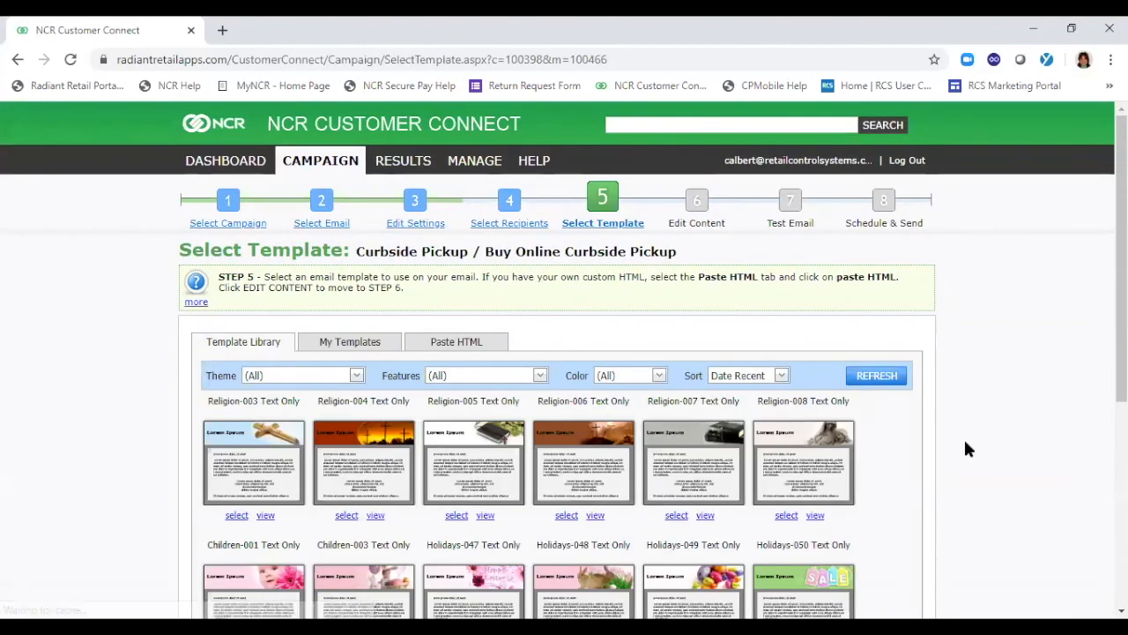
pyautogui.scroll(-2, 1121, 264)
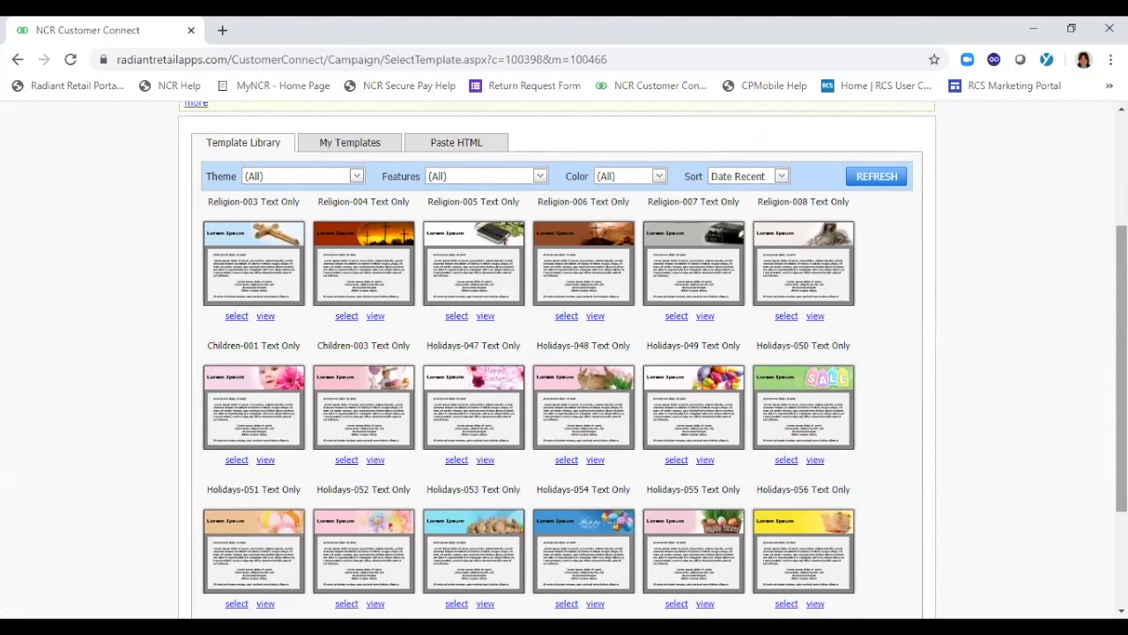
pyautogui.click(357, 178)
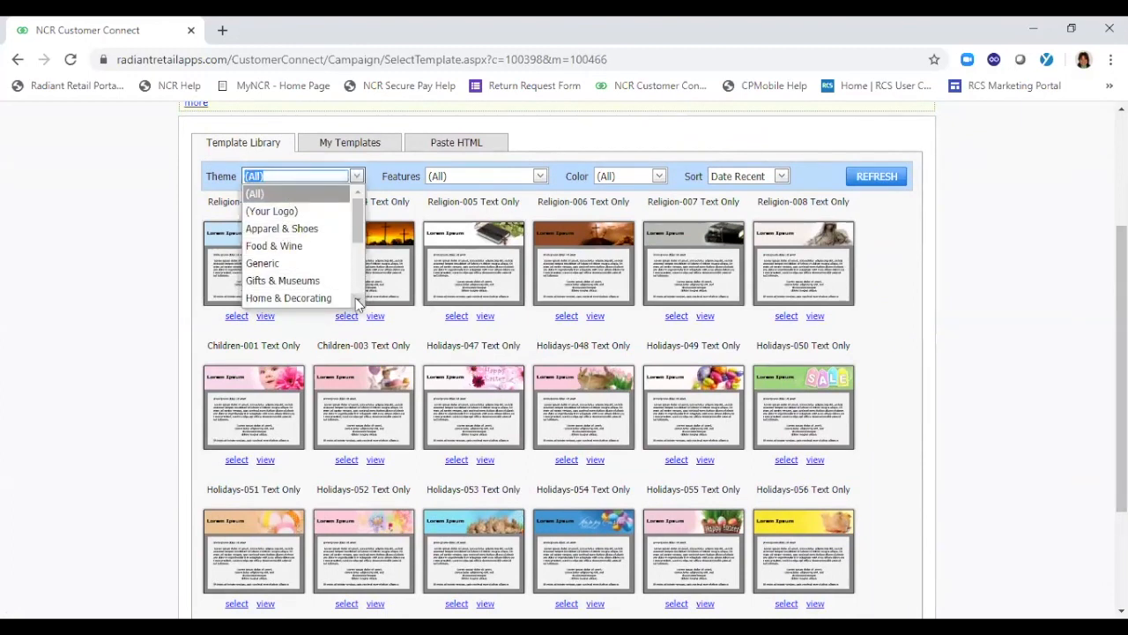
pyautogui.scroll(-3, 356, 300)
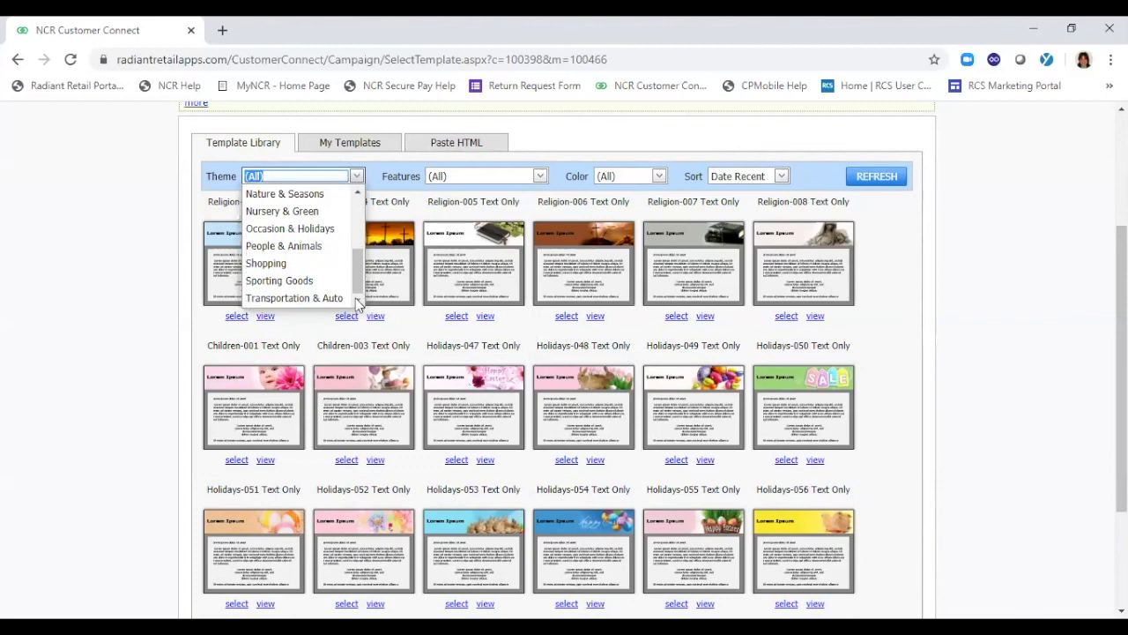
pyautogui.click(298, 247)
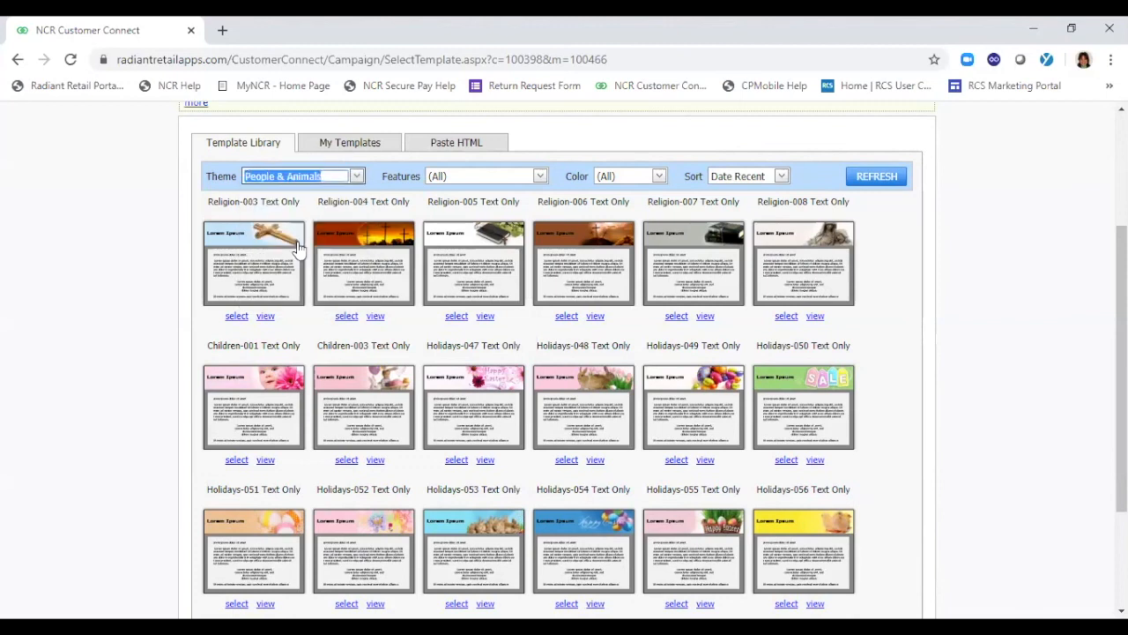
# Filter the template library by the Promotion feature with all colors, and refresh the templates shown
pyautogui.click(537, 177)
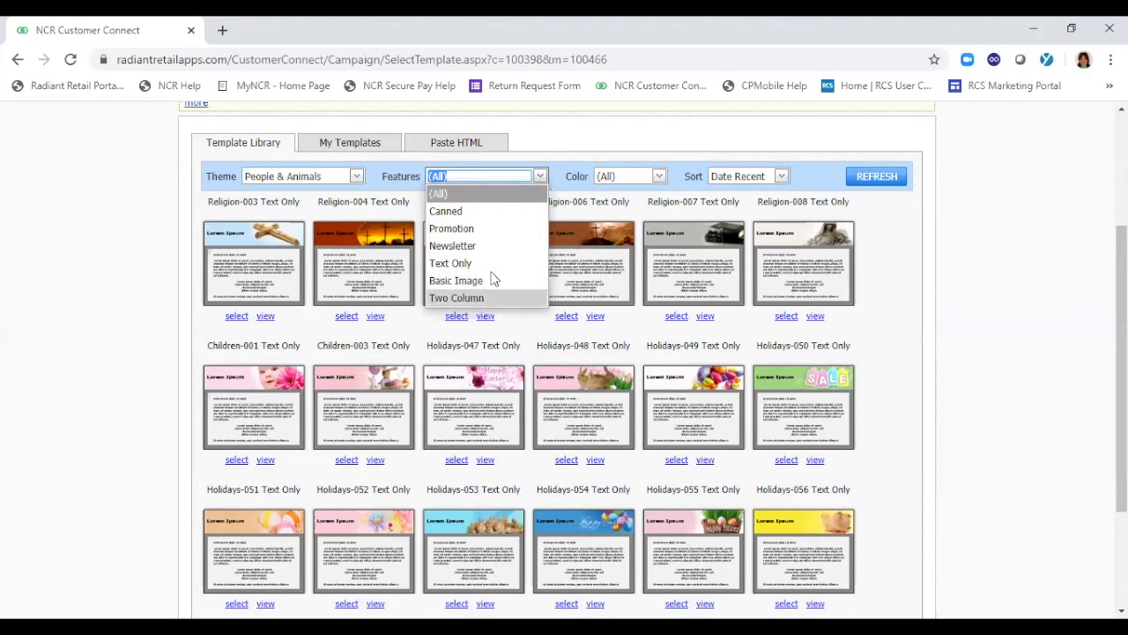
pyautogui.click(485, 228)
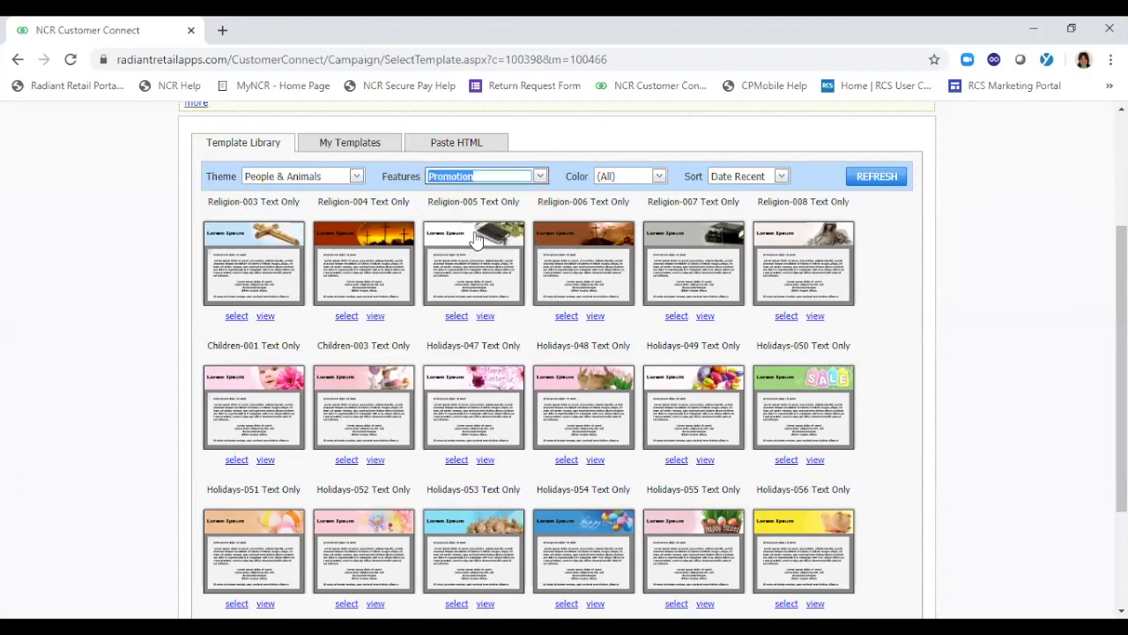
pyautogui.click(659, 176)
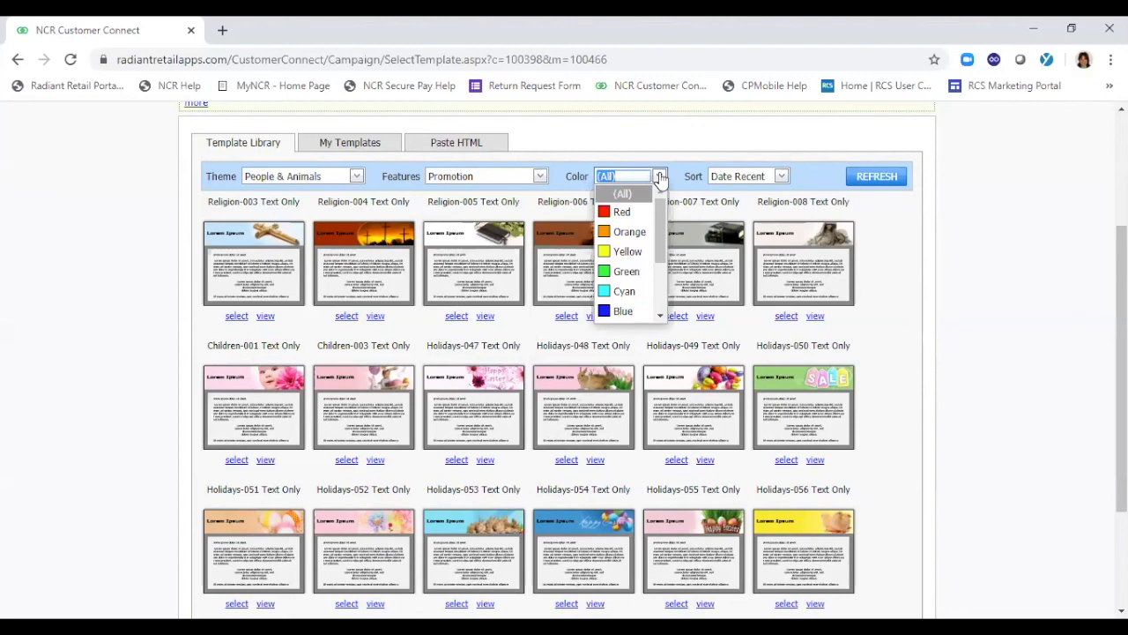
pyautogui.click(660, 177)
pyautogui.click(878, 178)
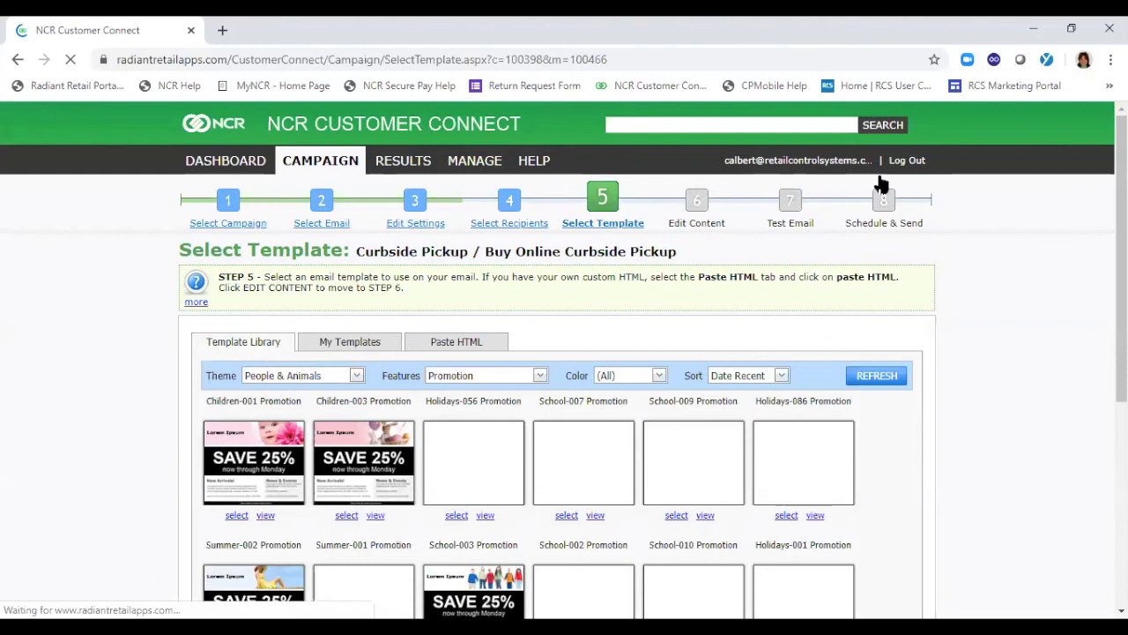
pyautogui.scroll(-3, 564, 359)
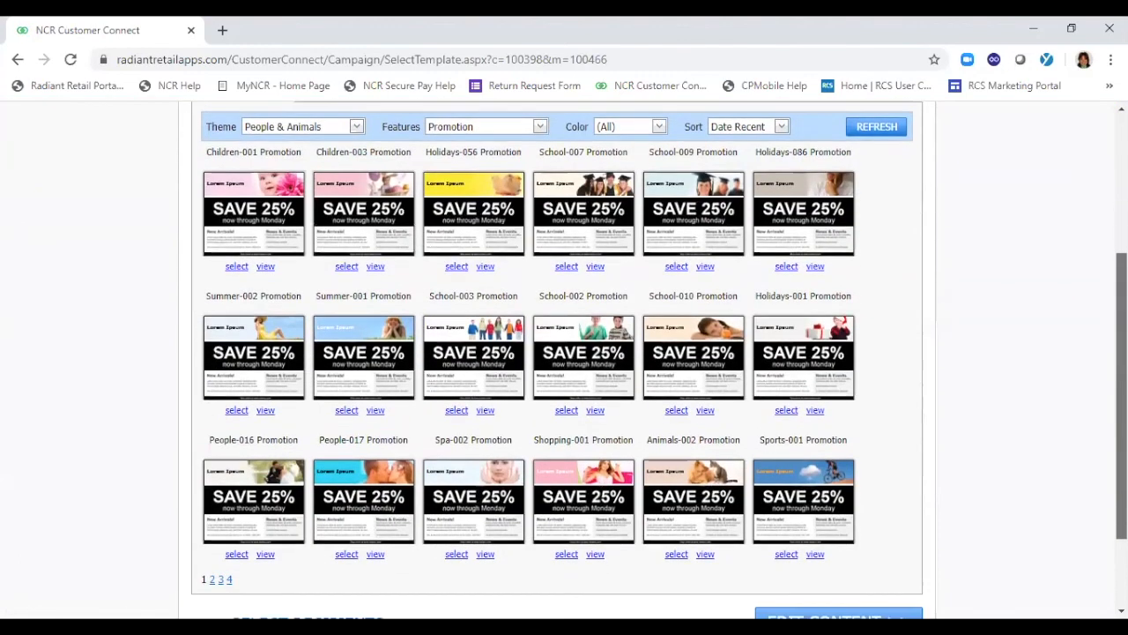
# Reset the features filter to (All) and refresh the template library
pyautogui.scroll(1, 539, 190)
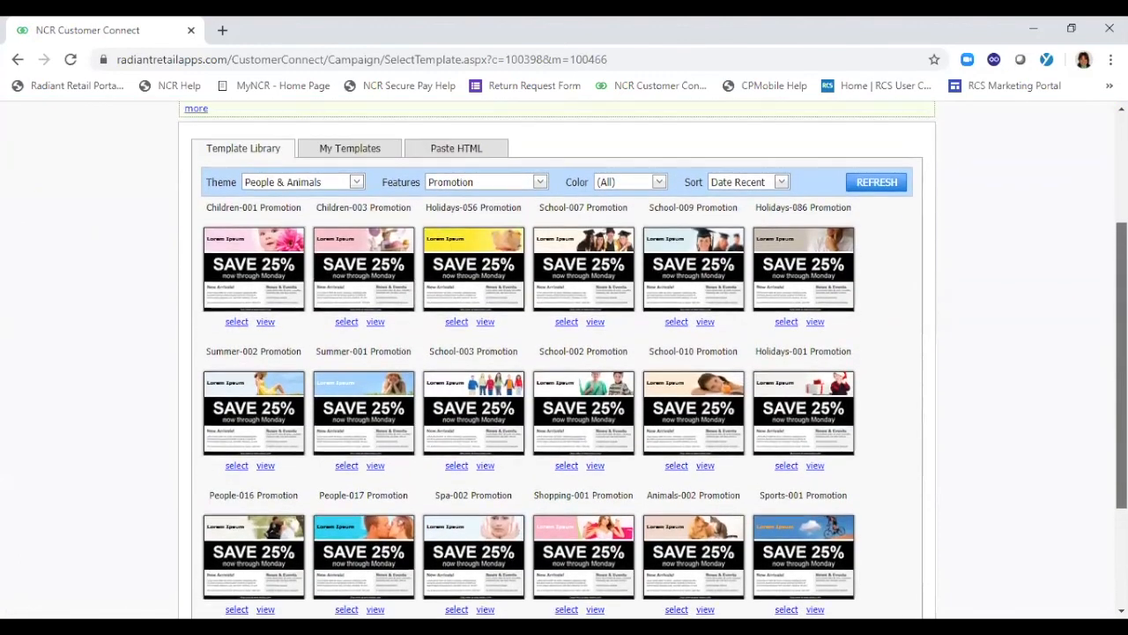
pyautogui.click(540, 183)
pyautogui.click(454, 201)
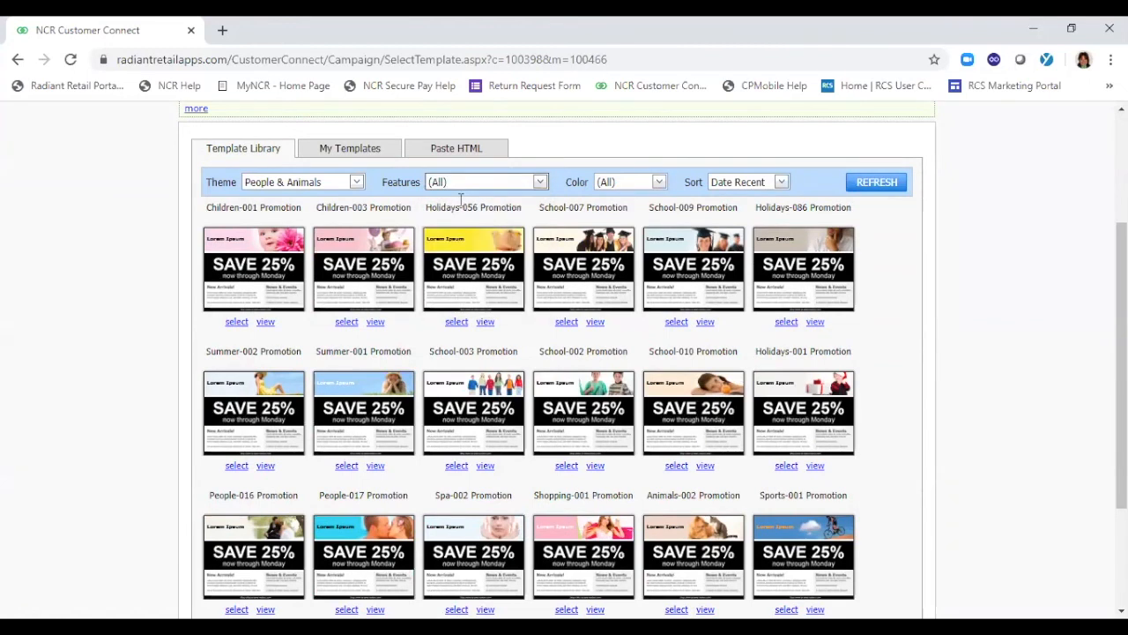
pyautogui.click(880, 181)
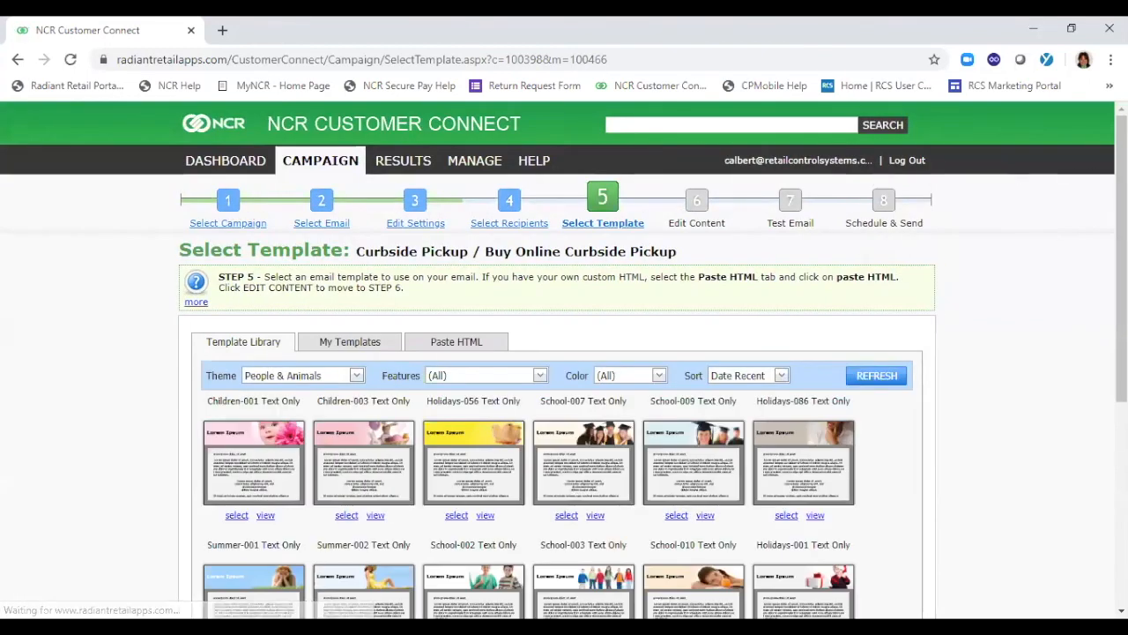
# Select the Animals-002 Text Only template for the email and continue to editing its content
pyautogui.scroll(-2, 564, 360)
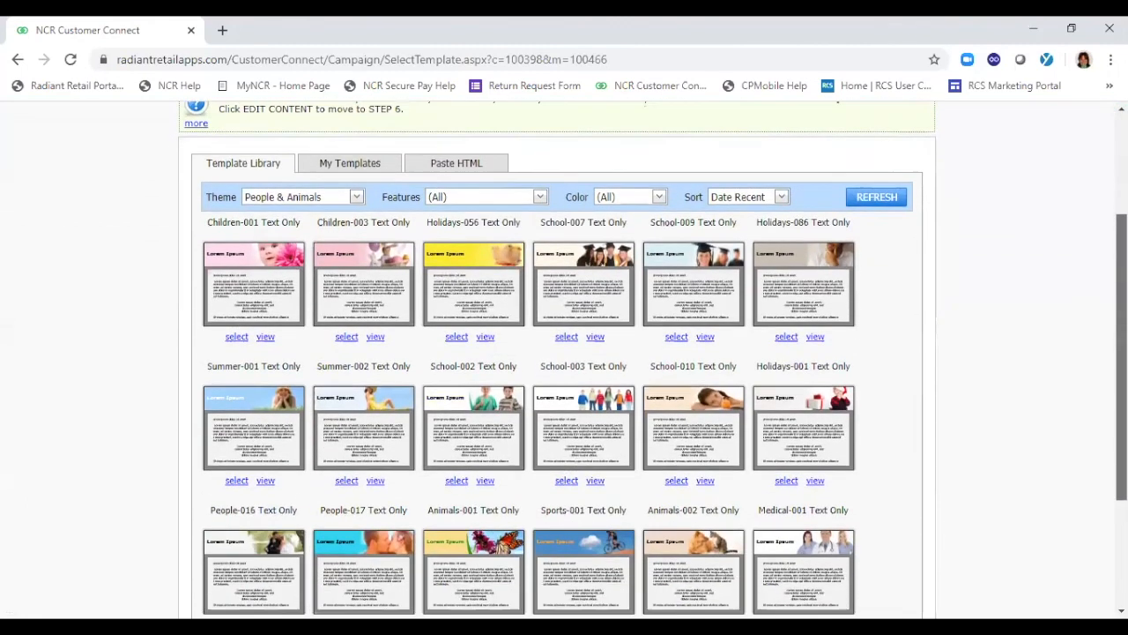
pyautogui.scroll(-1, 564, 359)
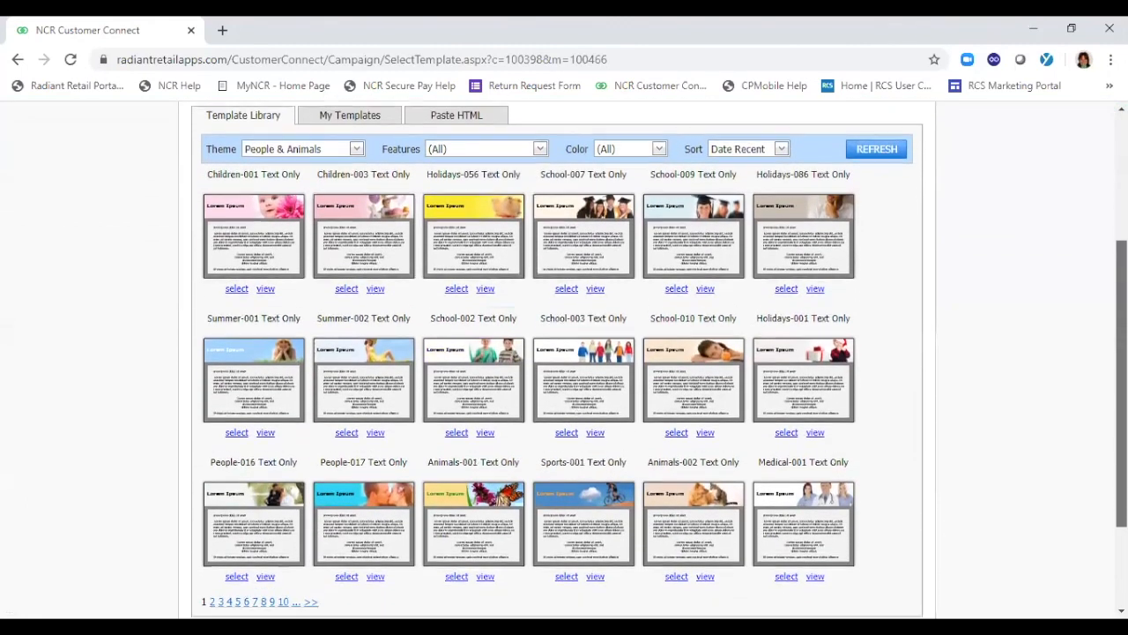
pyautogui.scroll(-1, 564, 360)
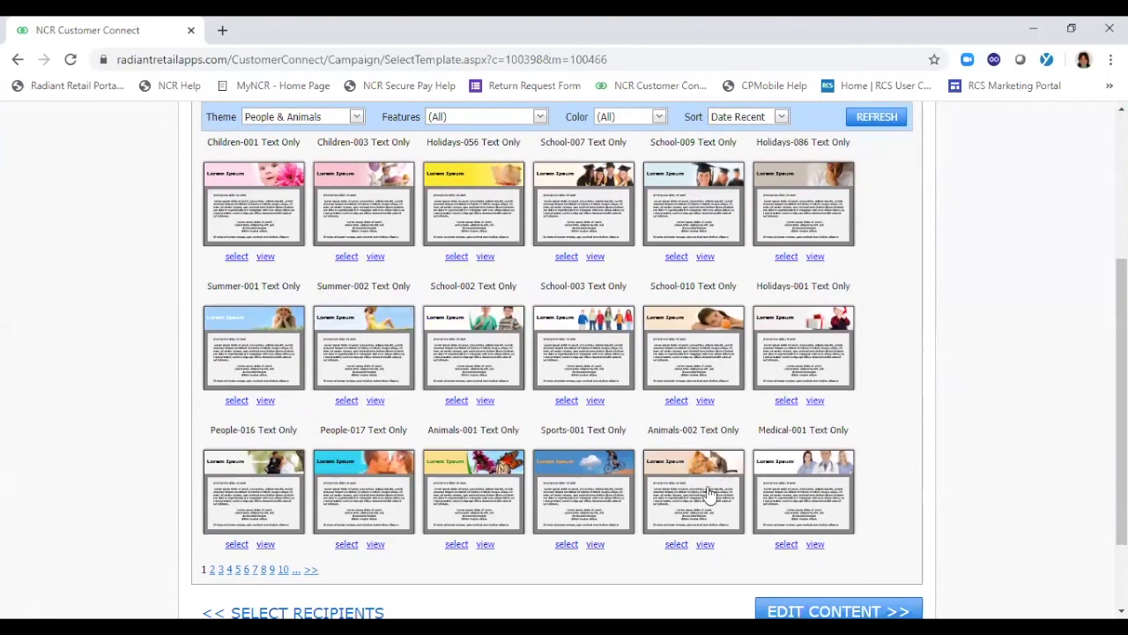
pyautogui.click(677, 545)
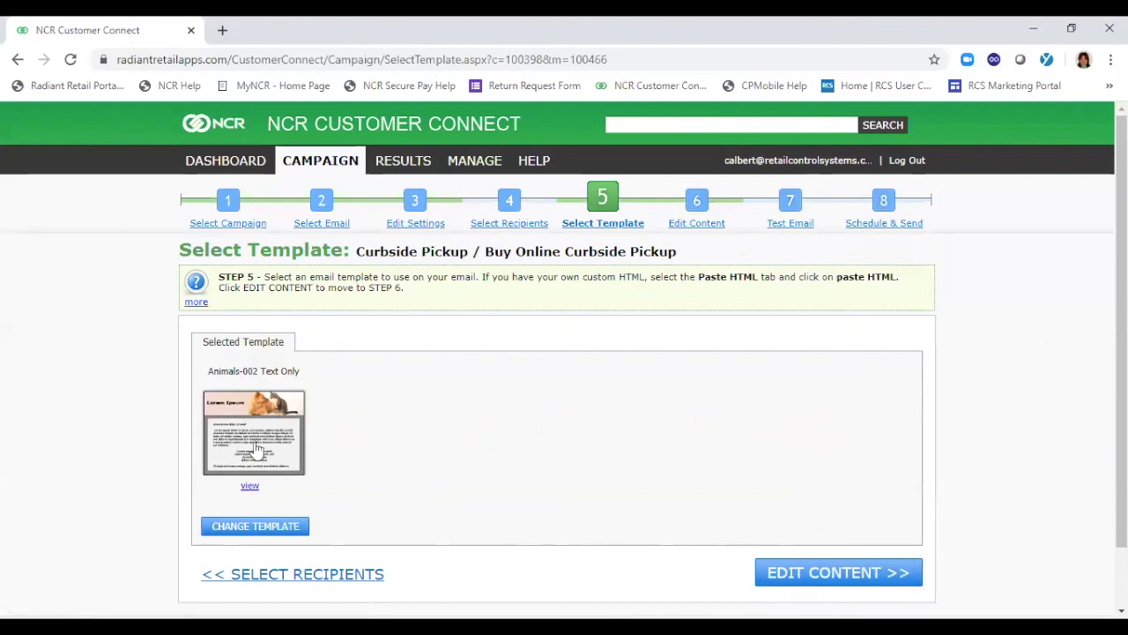
pyautogui.click(811, 575)
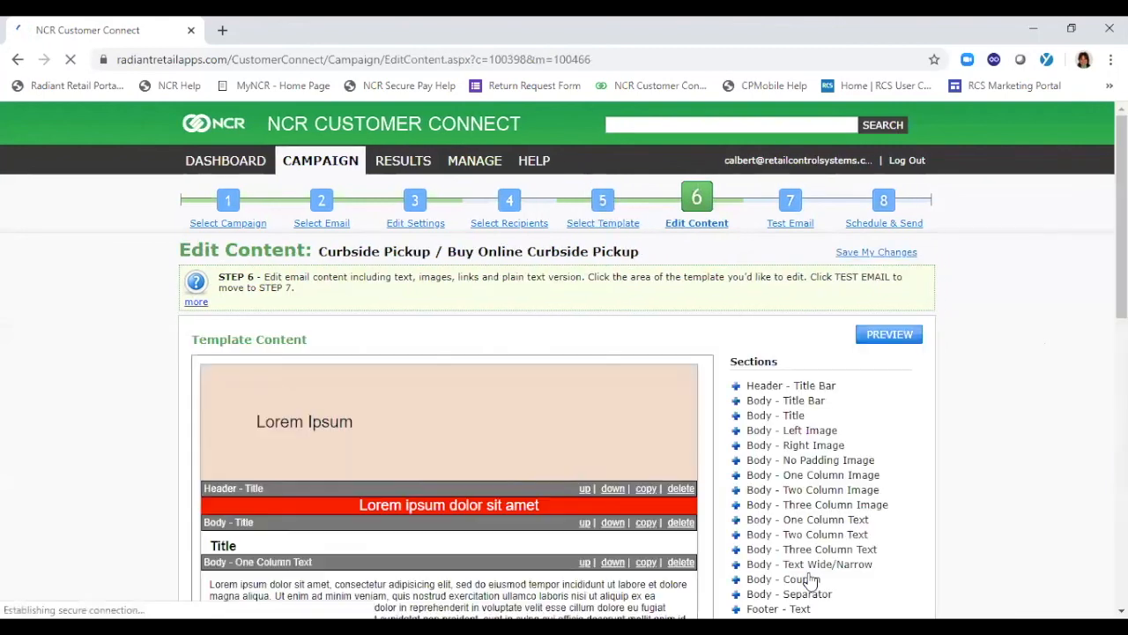
# Replace the banner's placeholder text with "Buy Online and Pick up at Store" and save it
pyautogui.moveTo(1121, 202); pyautogui.dragTo(1121, 273)
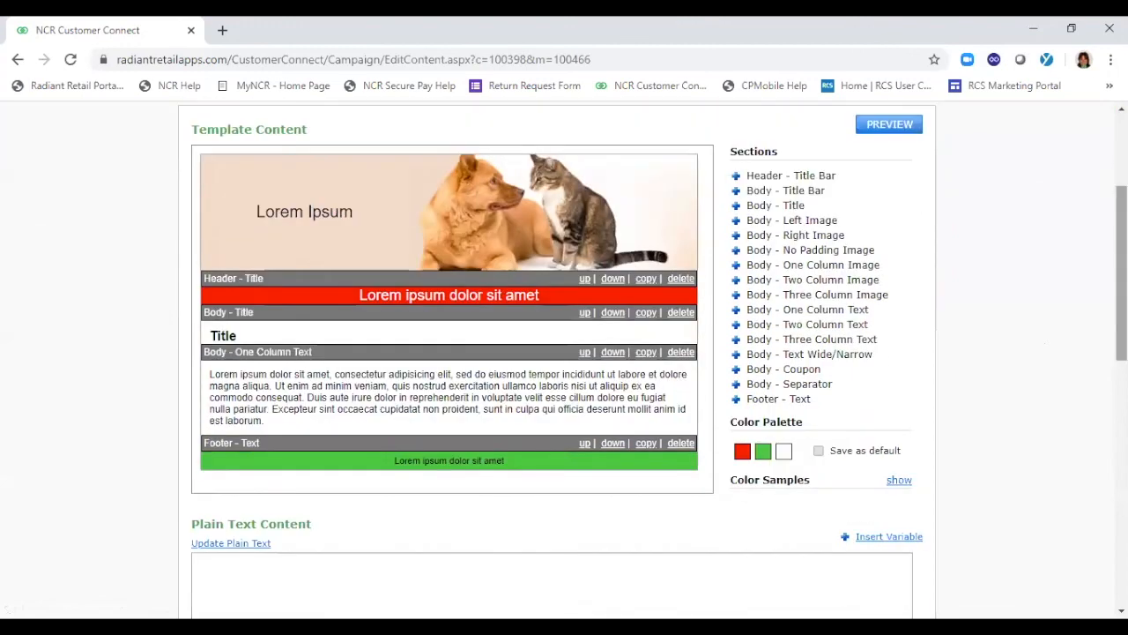
pyautogui.click(300, 223)
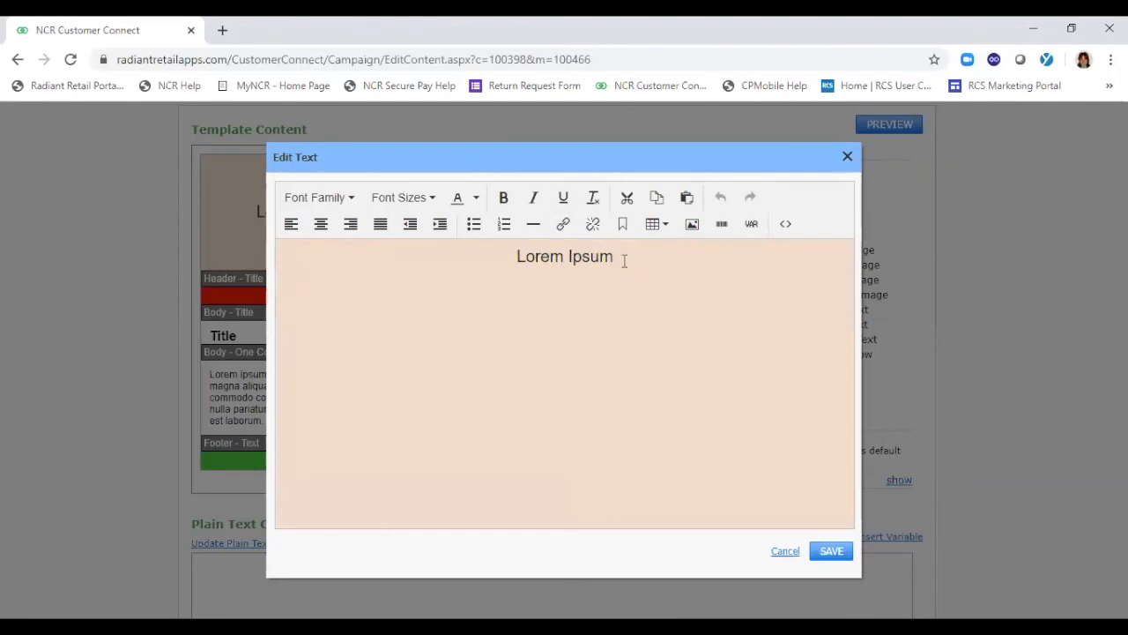
pyautogui.click(609, 256)
pyautogui.moveTo(614, 256); pyautogui.dragTo(482, 256)
pyautogui.write('B')
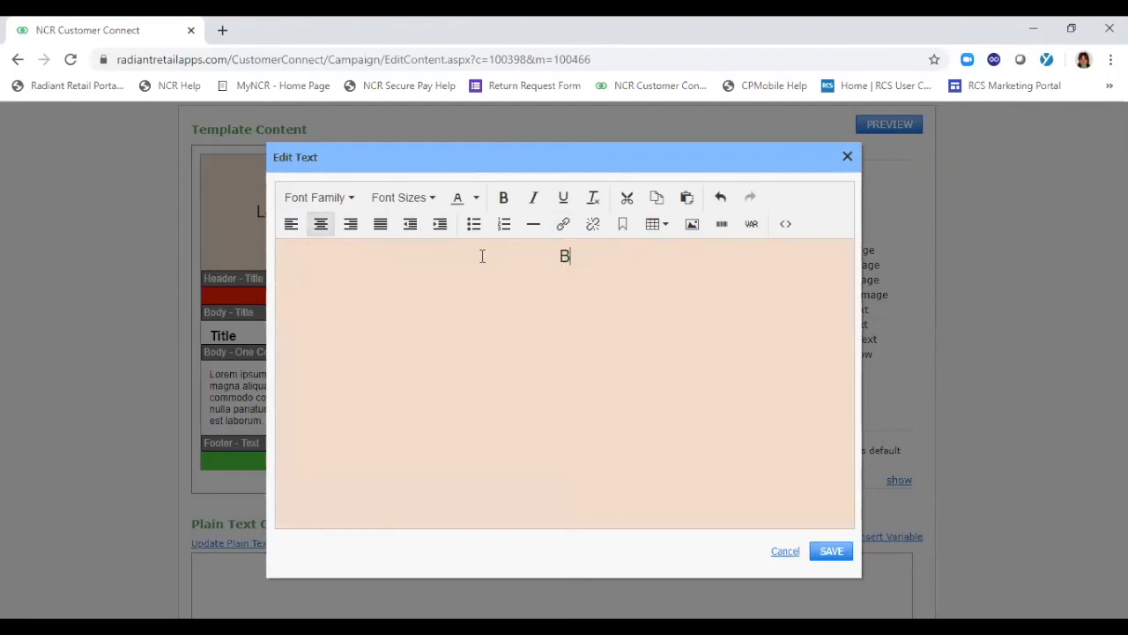
pyautogui.write('uy Online and Pick up at Store')
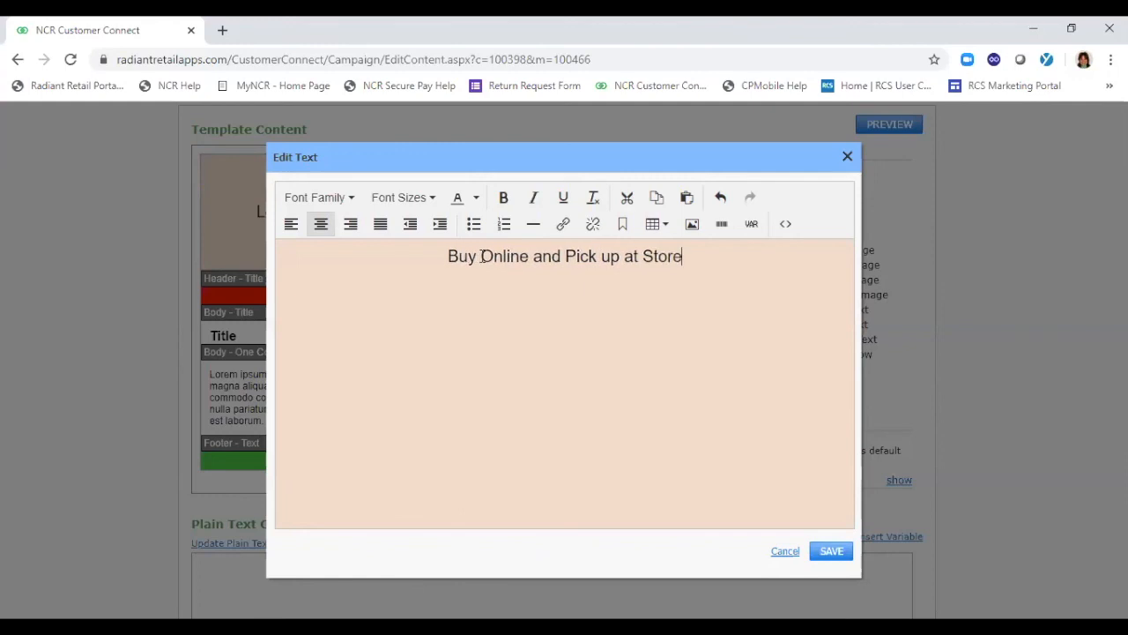
pyautogui.click(832, 550)
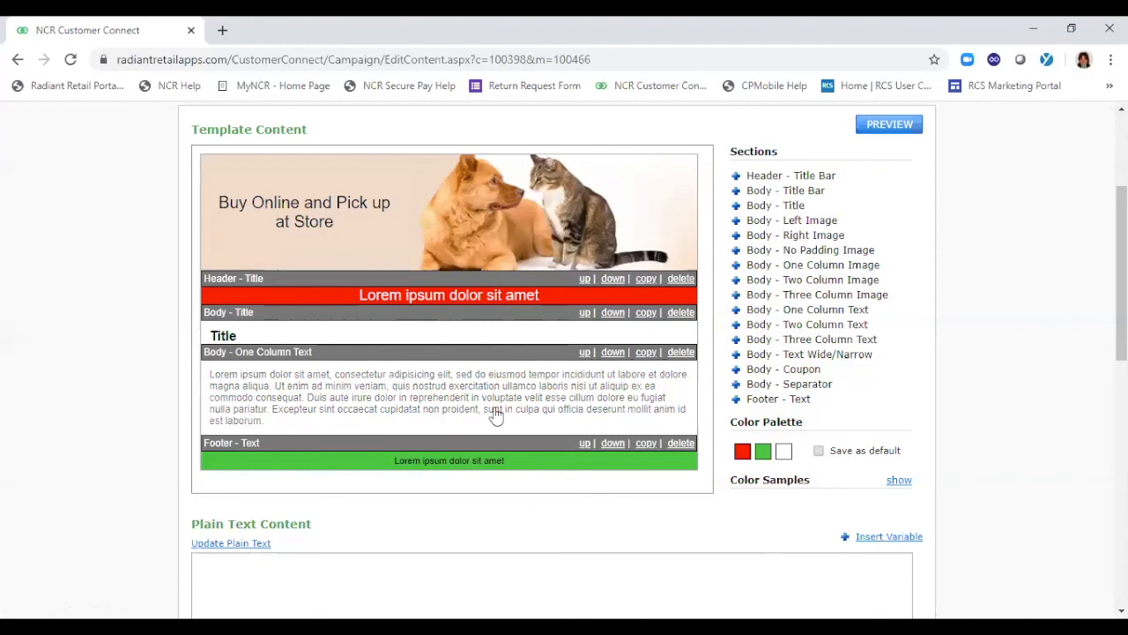
# Show the color samples and apply the navy, orange and white combination to the template
pyautogui.click(897, 481)
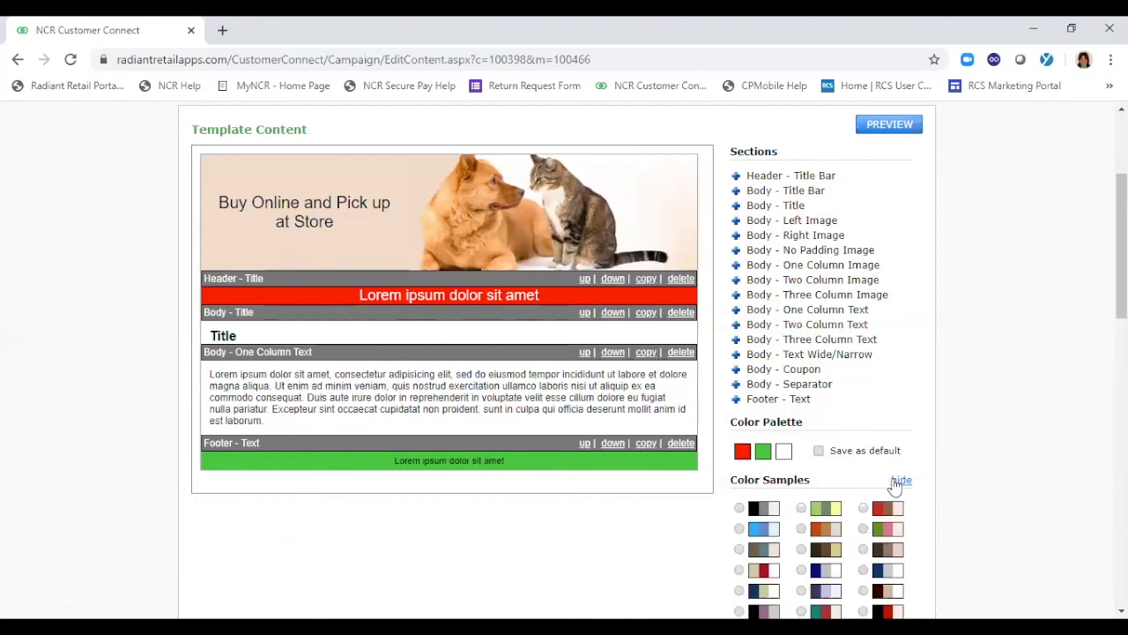
pyautogui.scroll(-2, 1121, 247)
pyautogui.moveTo(1121, 288); pyautogui.dragTo(1121, 297)
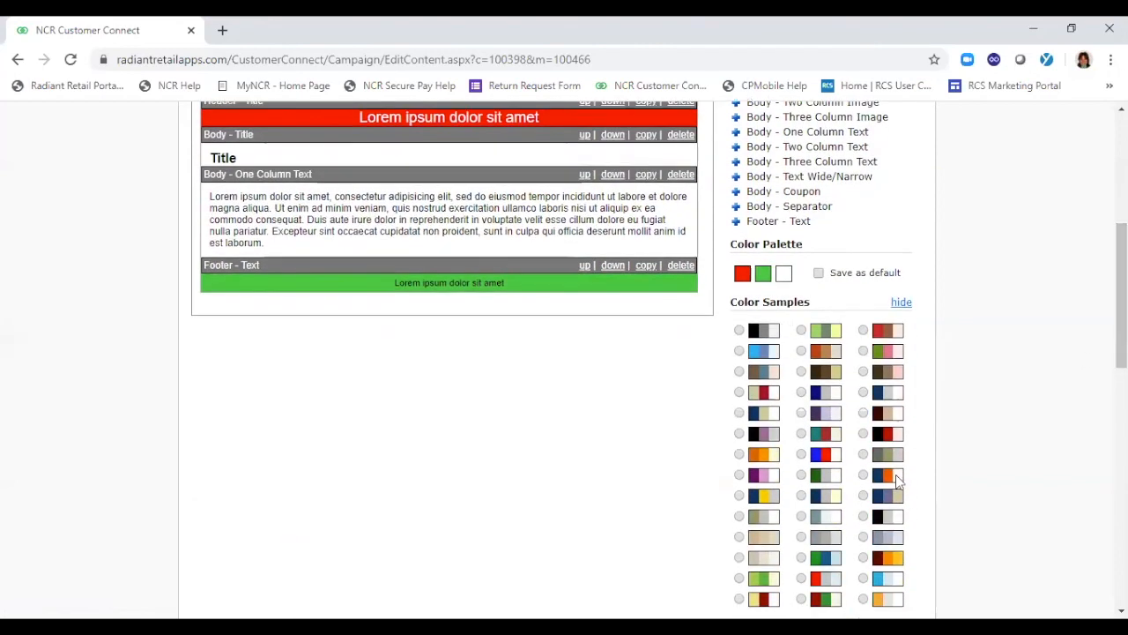
pyautogui.click(863, 475)
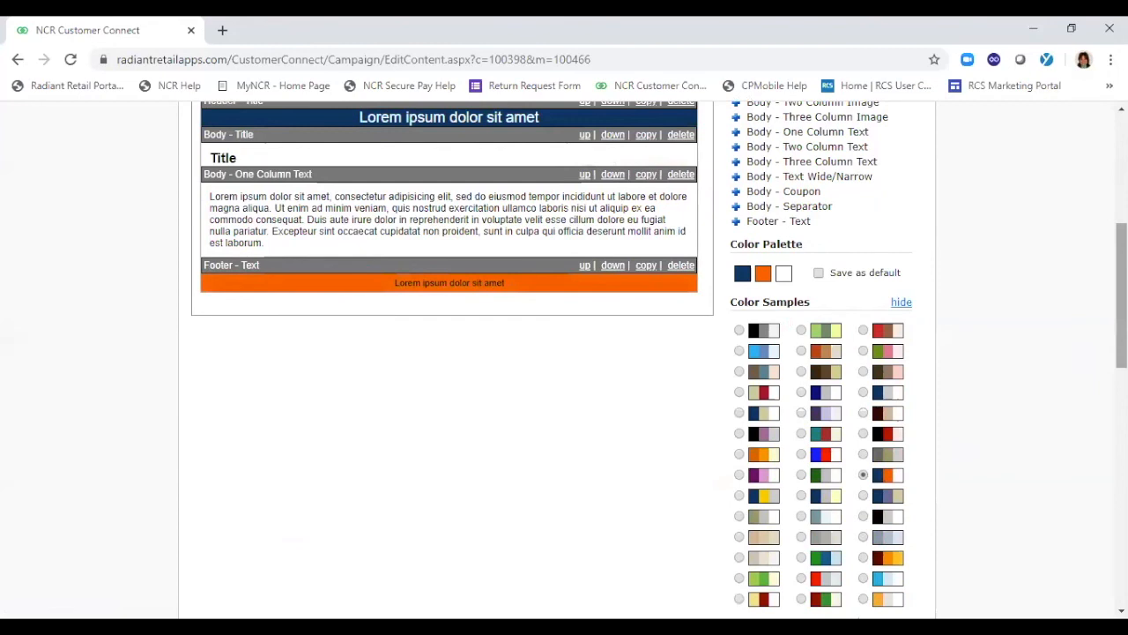
# Add a Body - Coupon section and a Body - One Column Image section, moving the image section directly above the one-column text
pyautogui.moveTo(1121, 295); pyautogui.dragTo(1121, 262)
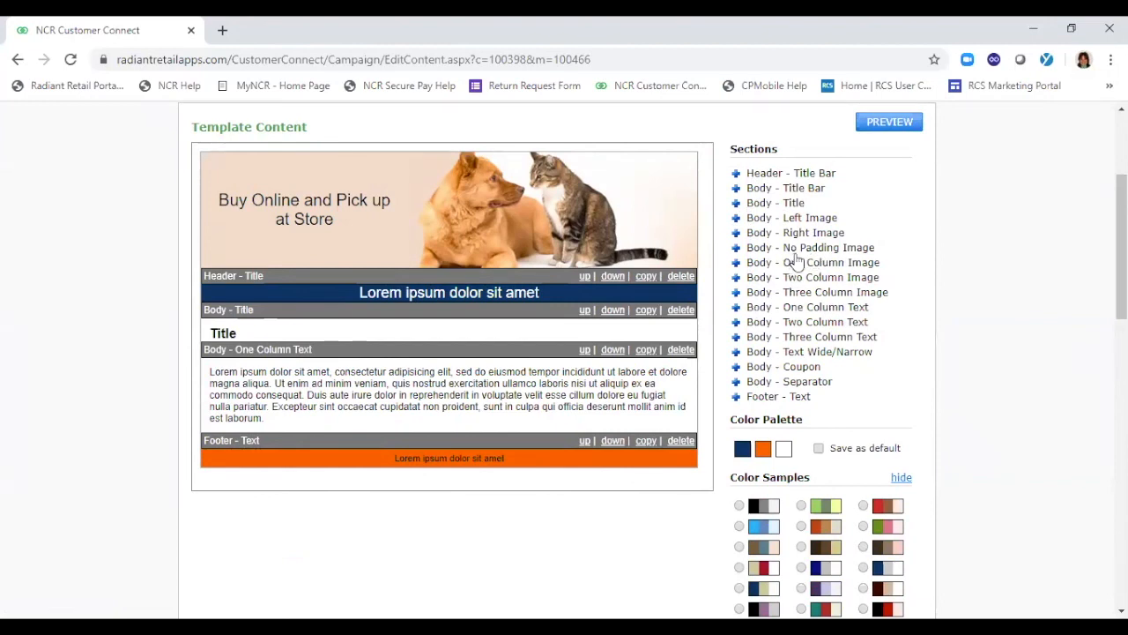
pyautogui.click(737, 367)
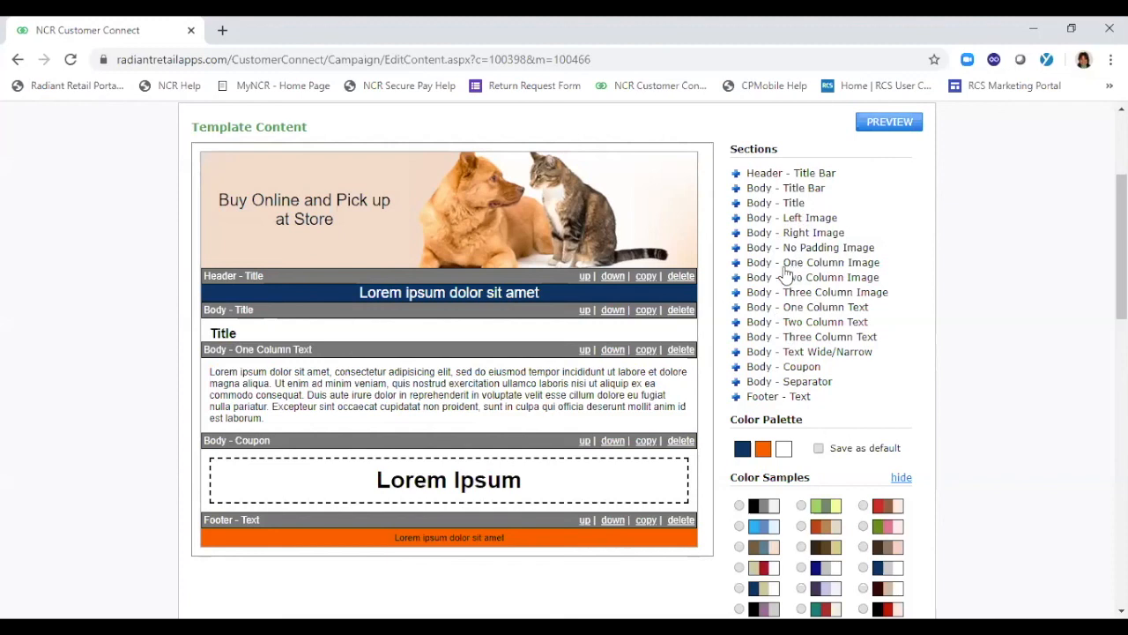
pyautogui.click(738, 263)
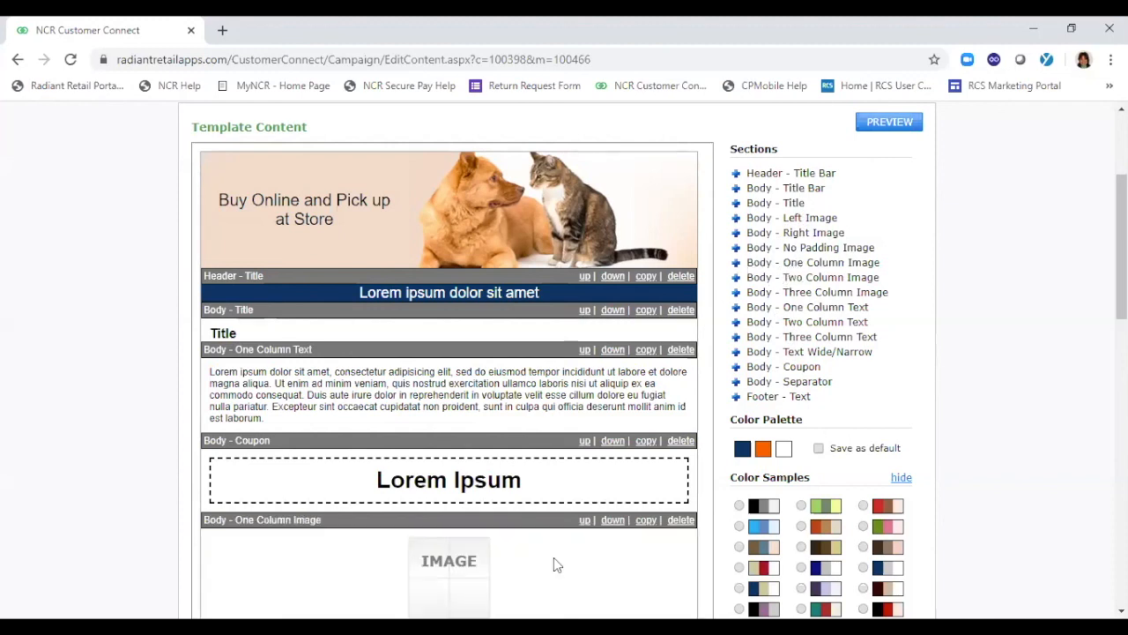
pyautogui.click(584, 520)
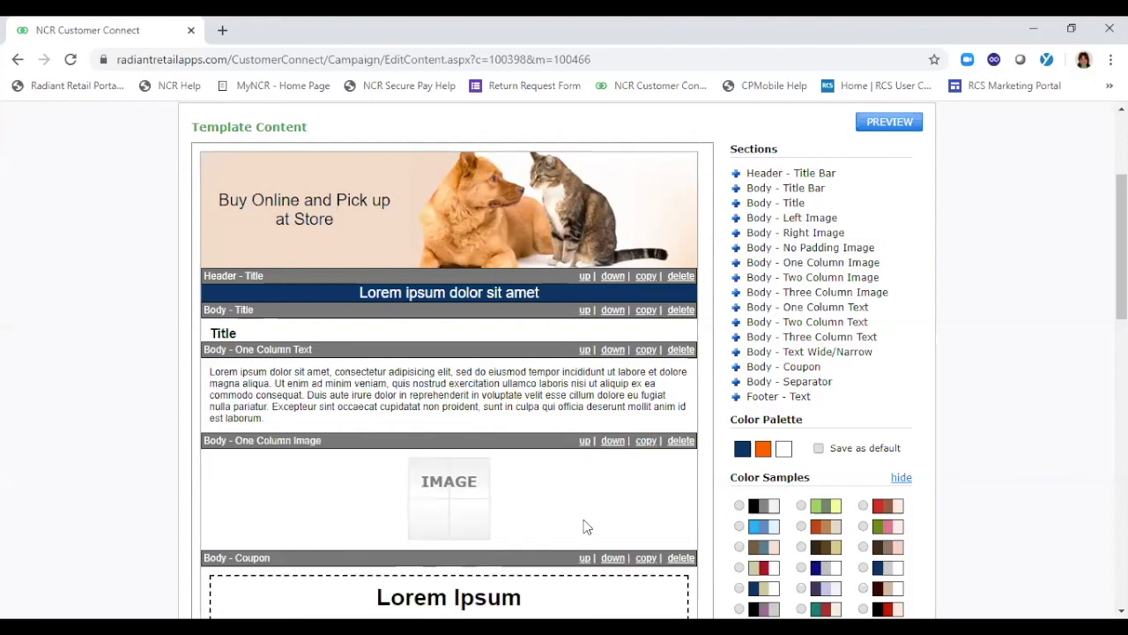
pyautogui.click(584, 441)
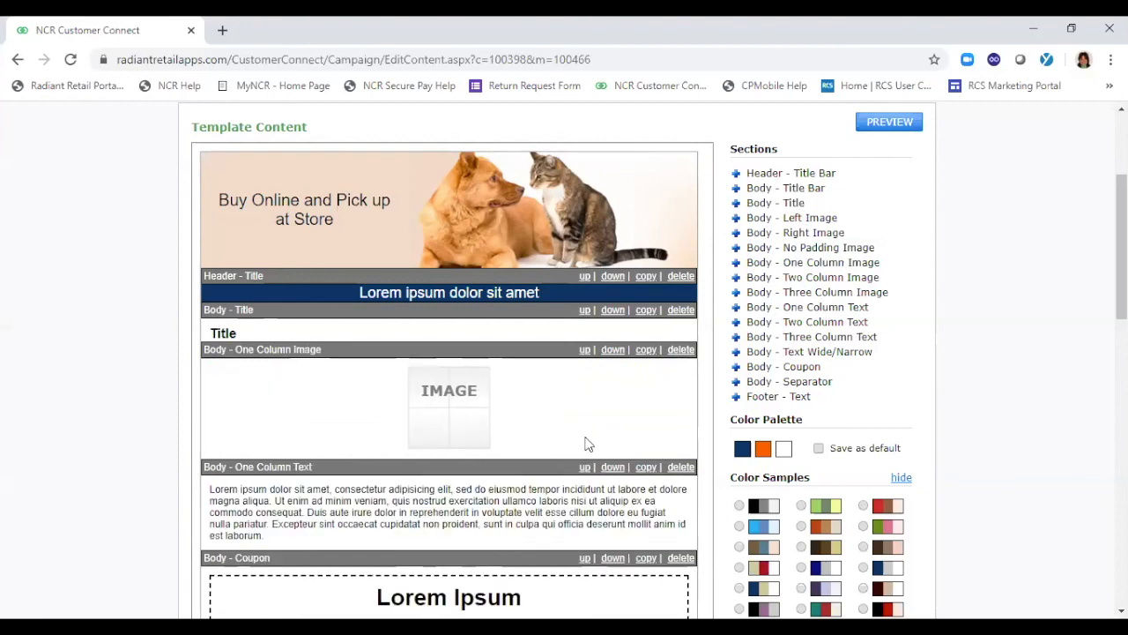
# Set the one-column image section's picture to curbside.jpg and save the selection
pyautogui.click(455, 402)
pyautogui.click(287, 319)
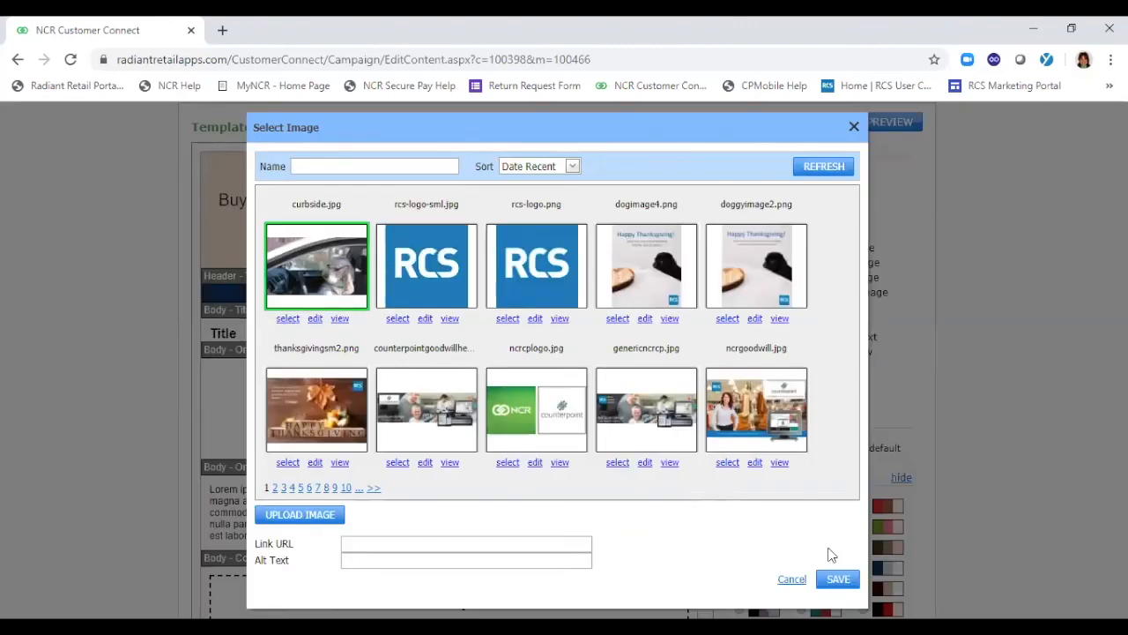
pyautogui.click(839, 578)
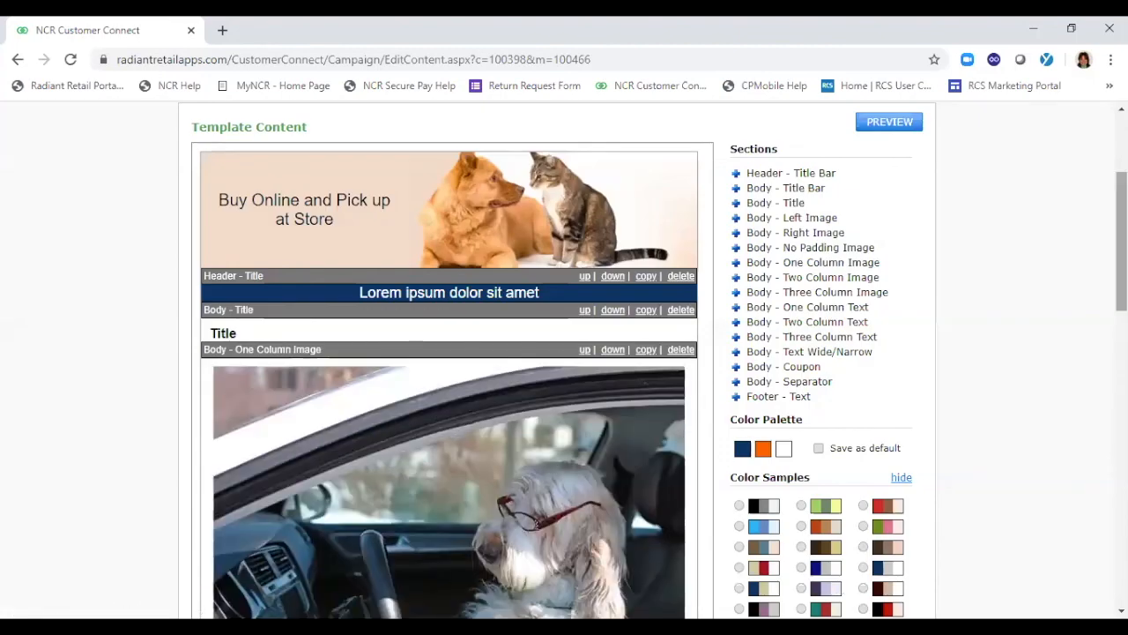
# Replace the header title bar's placeholder text with "Buy Online and Pick up Curbside" and save it
pyautogui.scroll(1, 669, 370)
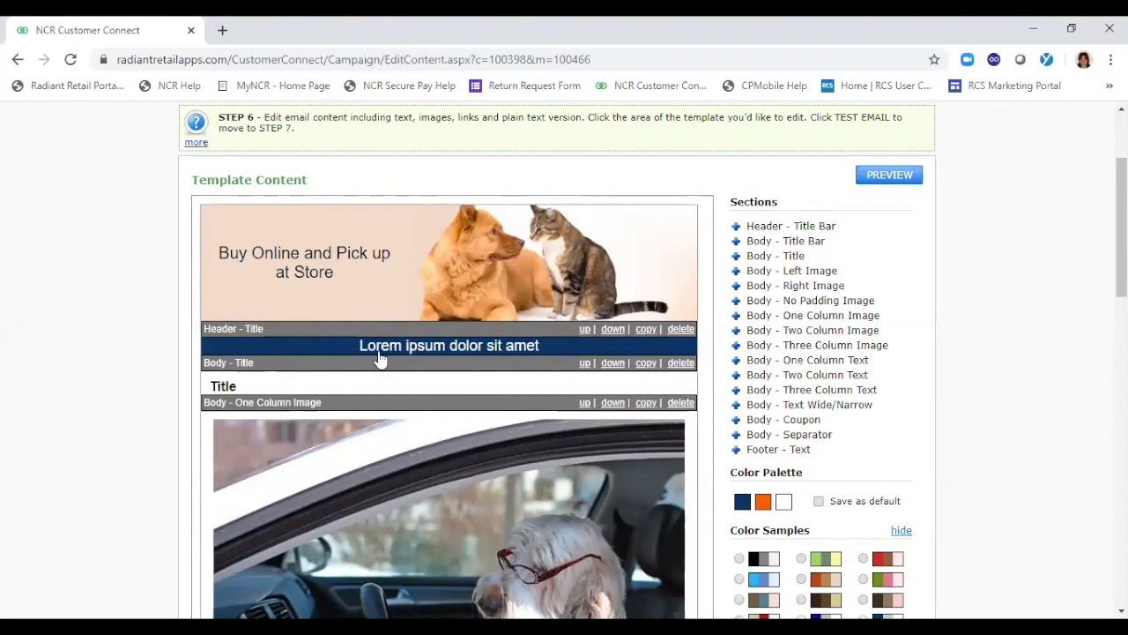
pyautogui.click(414, 349)
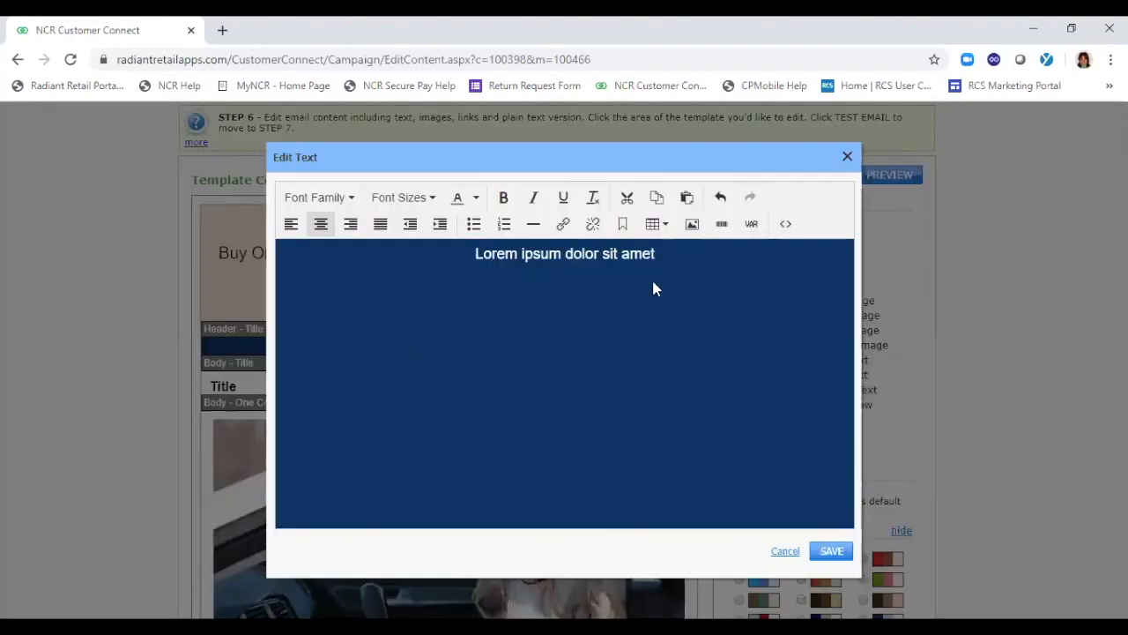
pyautogui.click(656, 254)
pyautogui.moveTo(656, 254); pyautogui.dragTo(391, 247)
pyautogui.write('Buy Online and Pic')
pyautogui.press('BackSpace')
pyautogui.press('BackSpace')
pyautogui.press('BackSpace')
pyautogui.write('Pick up Curbside')
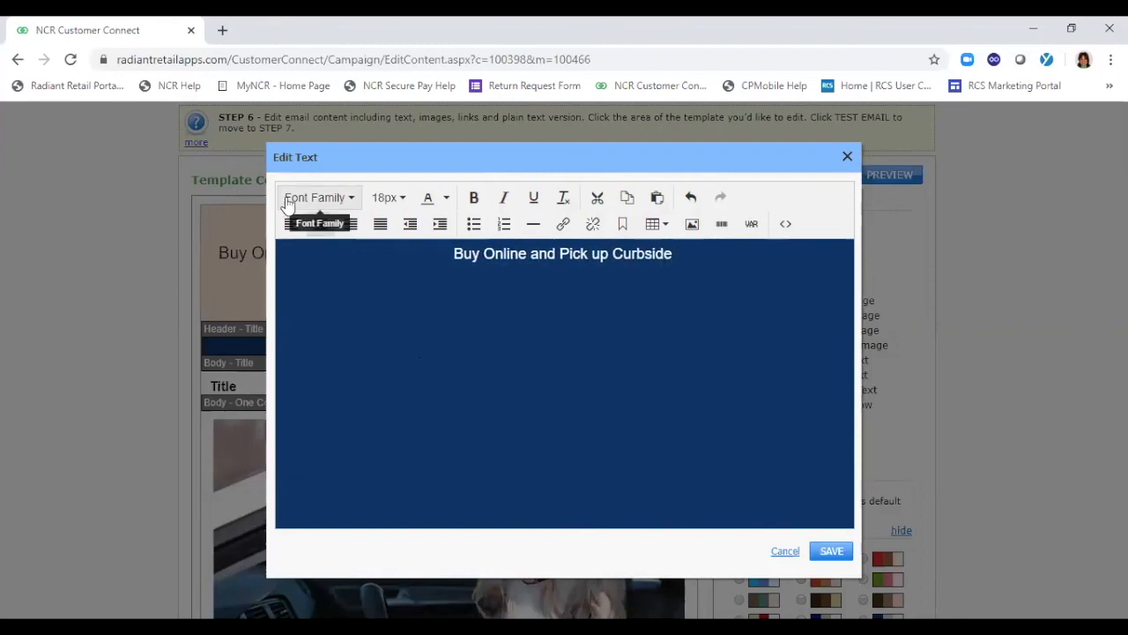
pyautogui.click(833, 551)
# Replace the coupon section's placeholder text with "Save 10%"
pyautogui.scroll(-1, 564, 352)
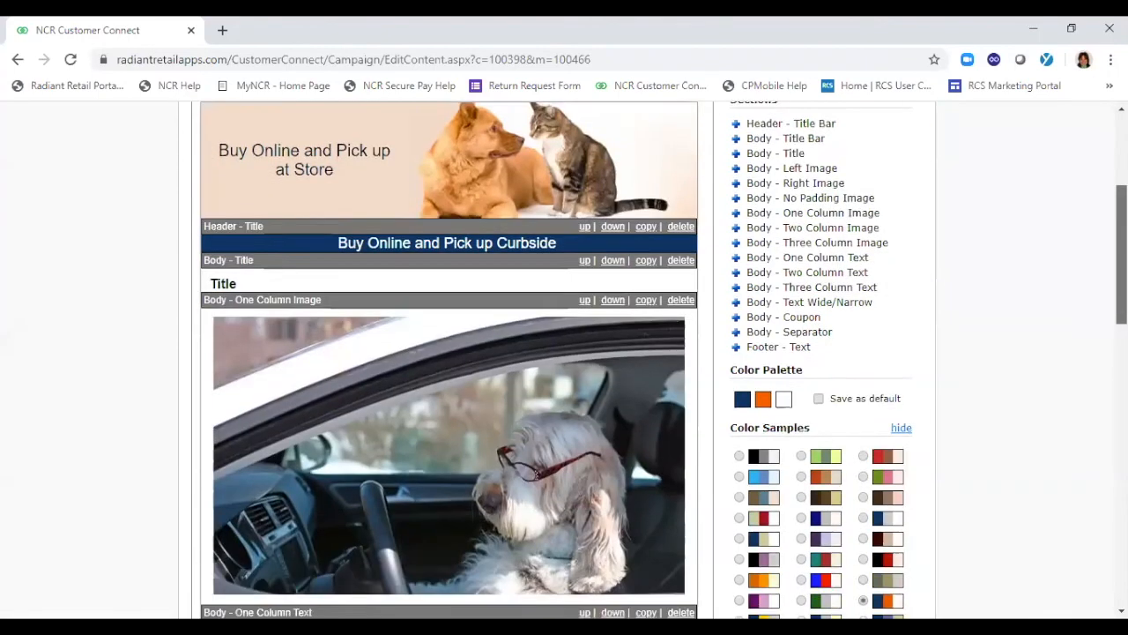
pyautogui.scroll(-3, 655, 375)
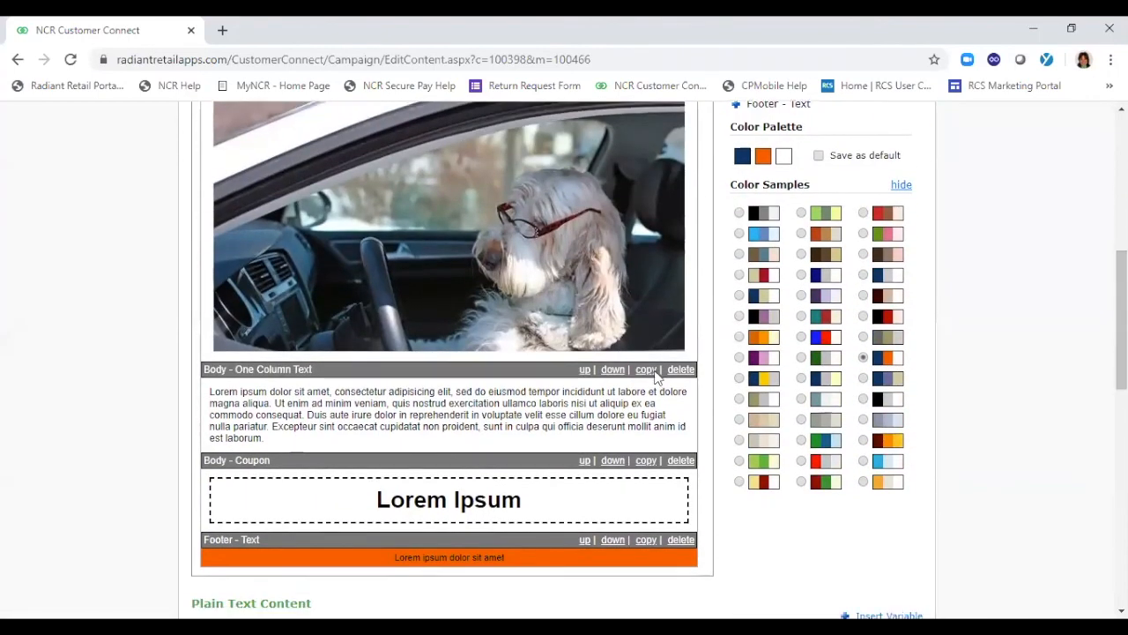
pyautogui.click(473, 505)
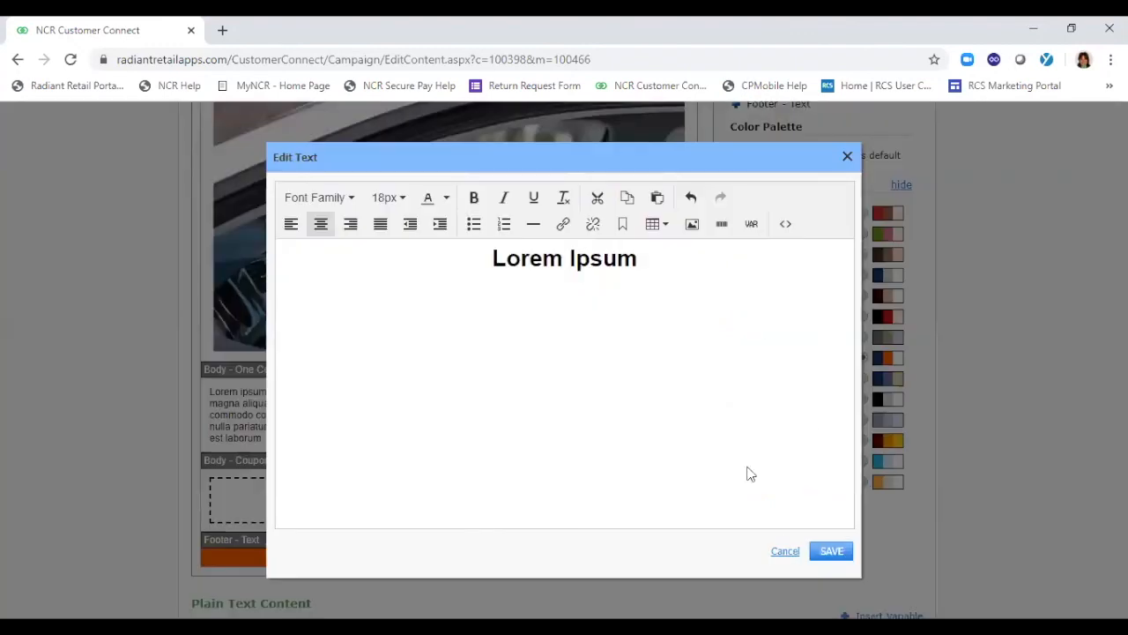
pyautogui.moveTo(649, 262); pyautogui.dragTo(457, 268)
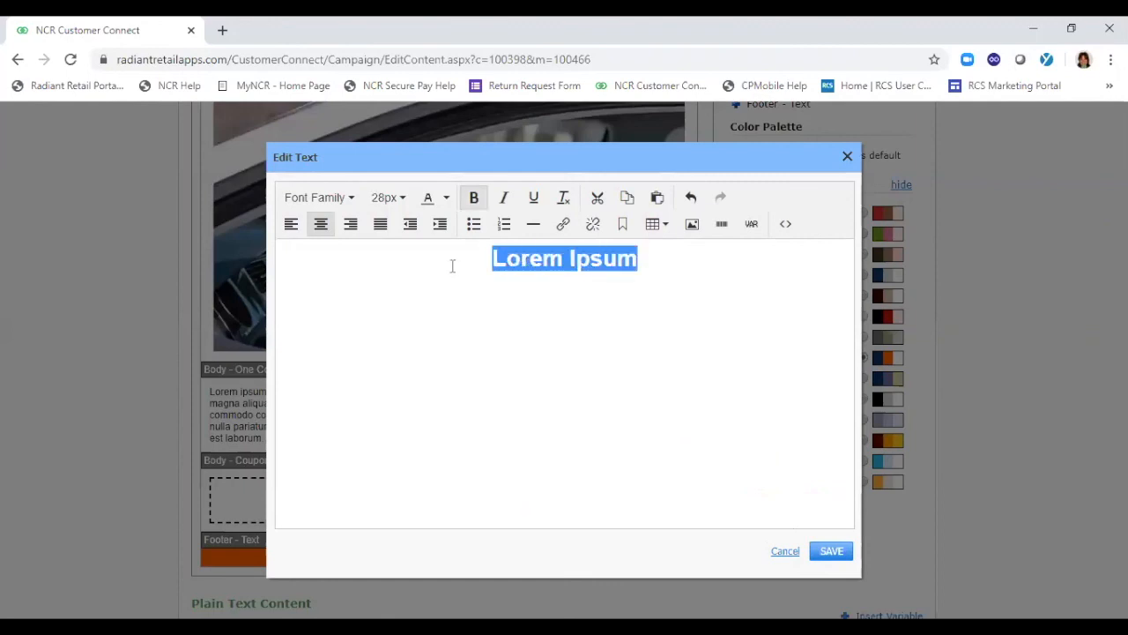
pyautogui.write('Save 1')
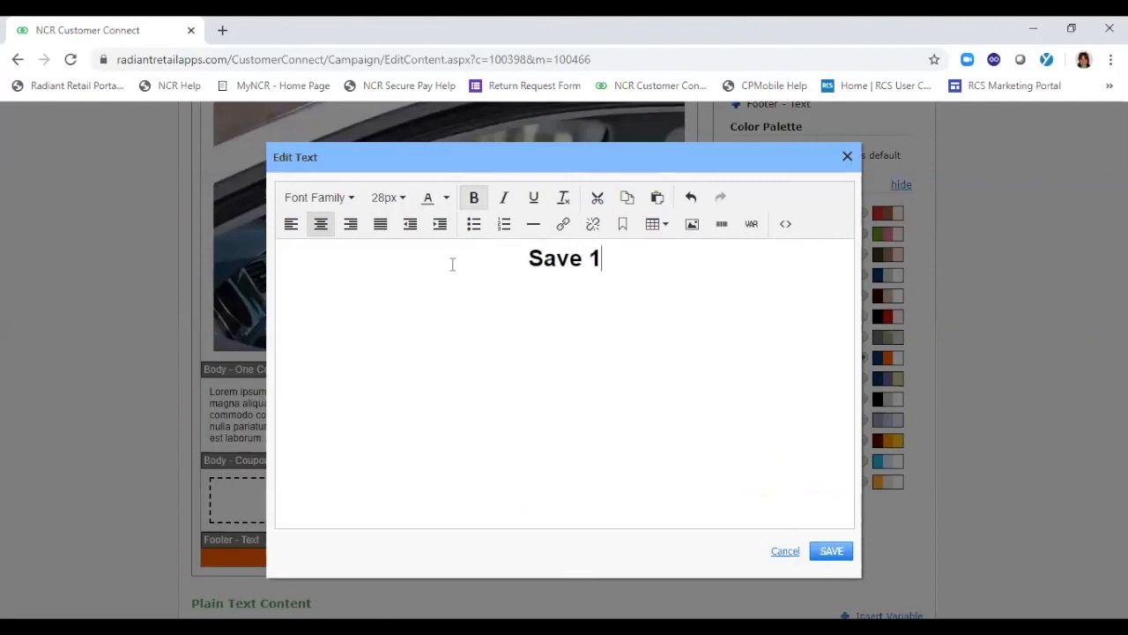
pyautogui.write('0%')
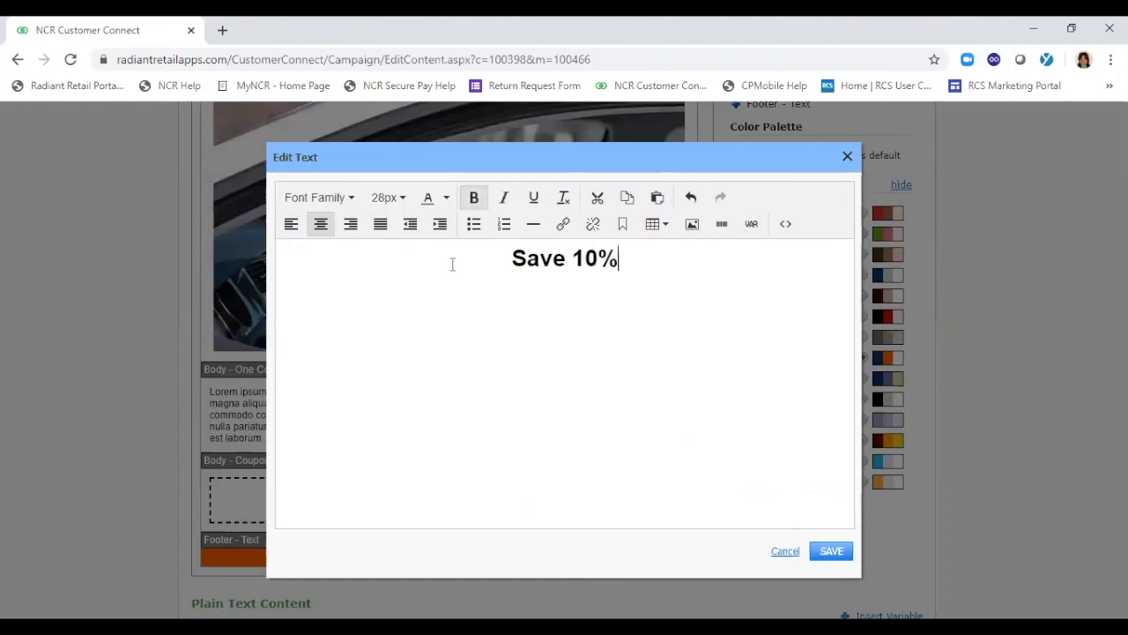
# Insert a barcode with the value 123212 on a new line below the coupon text and save the coupon
pyautogui.press('Return')
pyautogui.click(725, 226)
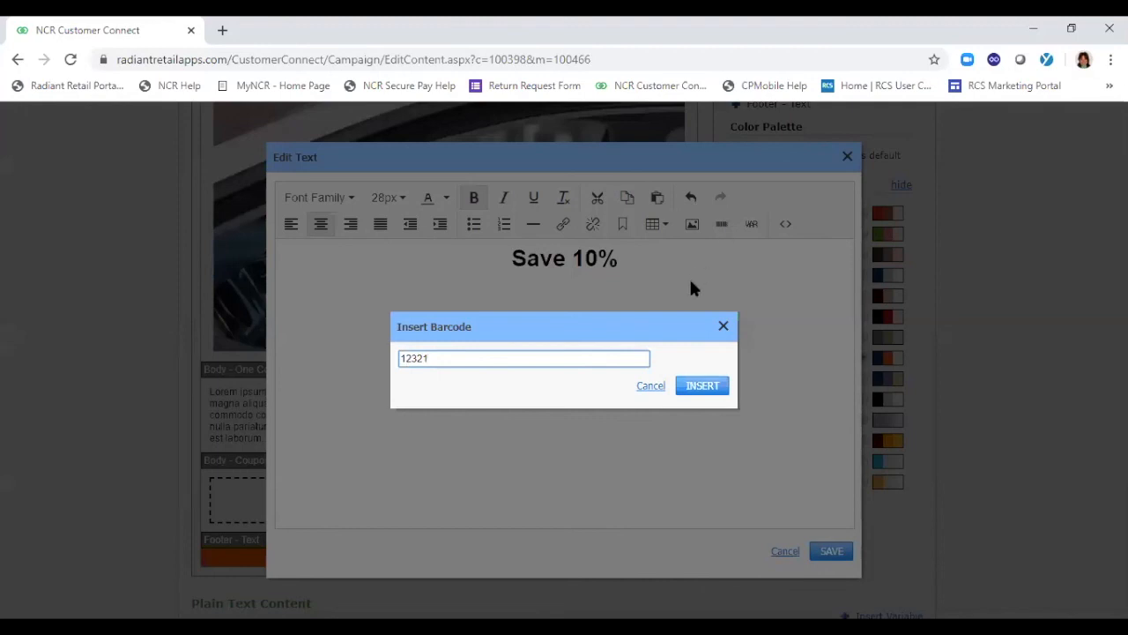
pyautogui.click(702, 390)
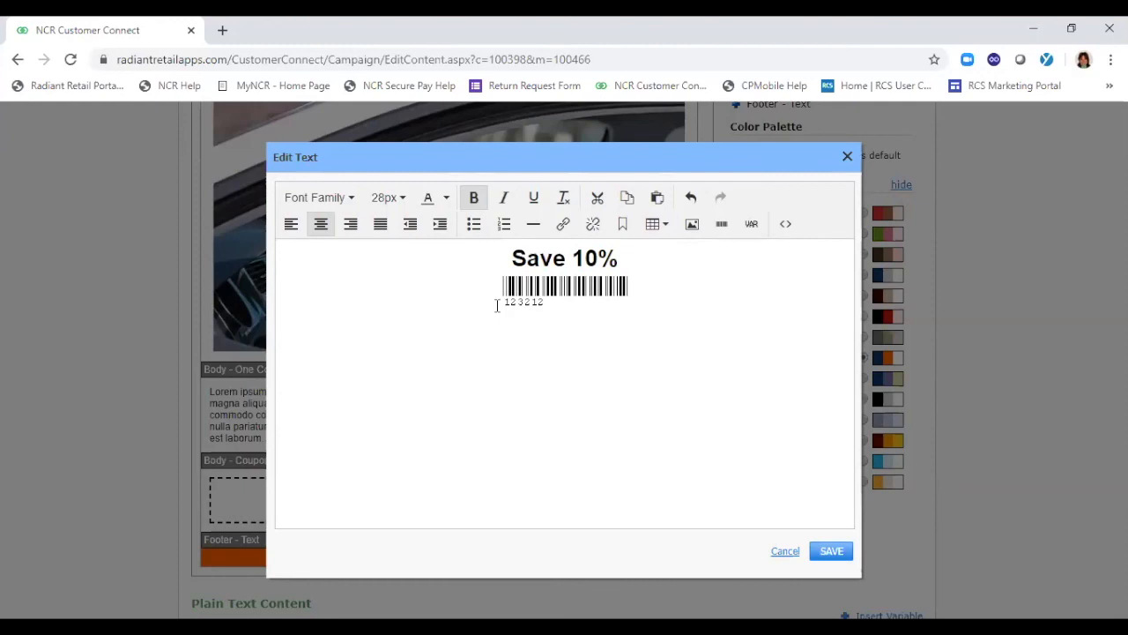
pyautogui.click(829, 550)
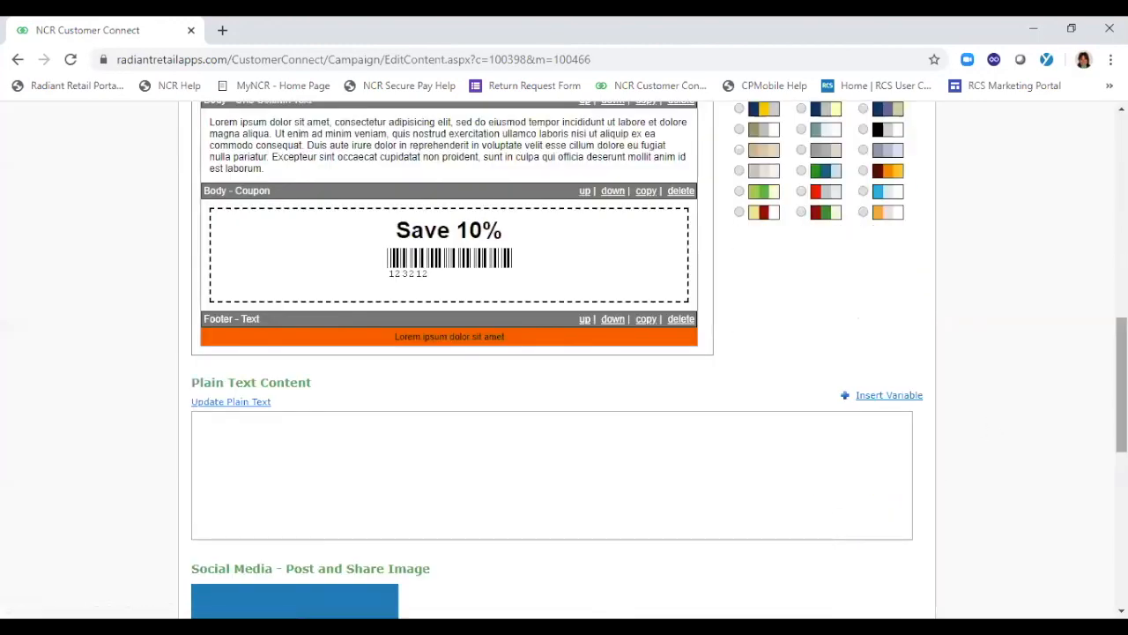
# Replace the one-column body text with the prepared curbside pickup ordering instructions copied from the other window, and save it
pyautogui.moveTo(1122, 384); pyautogui.dragTo(1099, 232)
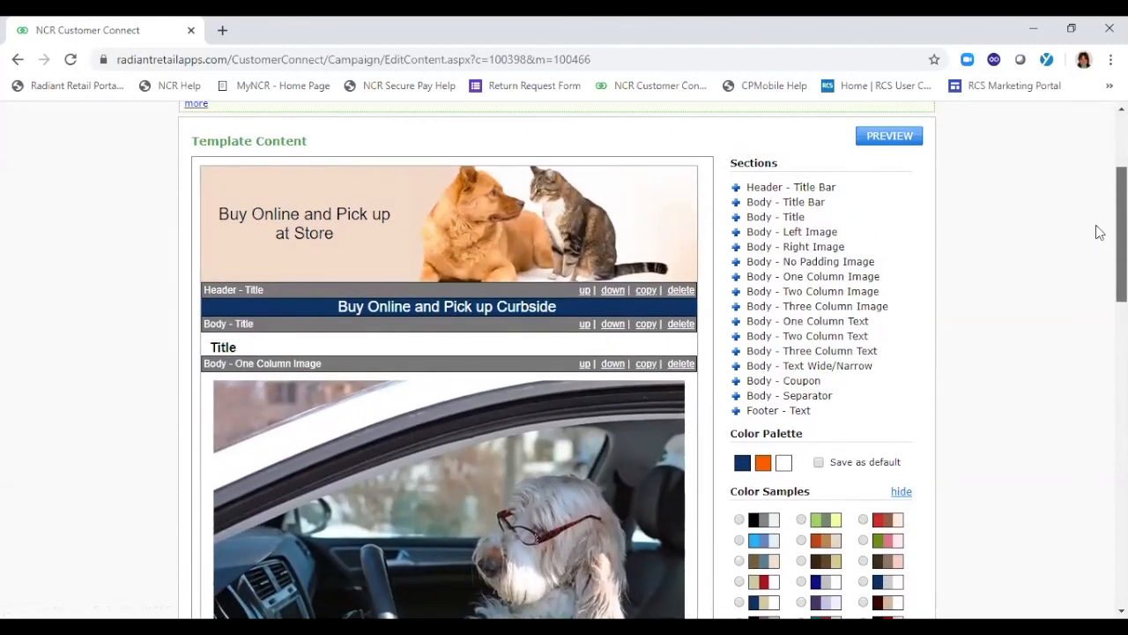
pyautogui.moveTo(1099, 232); pyautogui.dragTo(1099, 236)
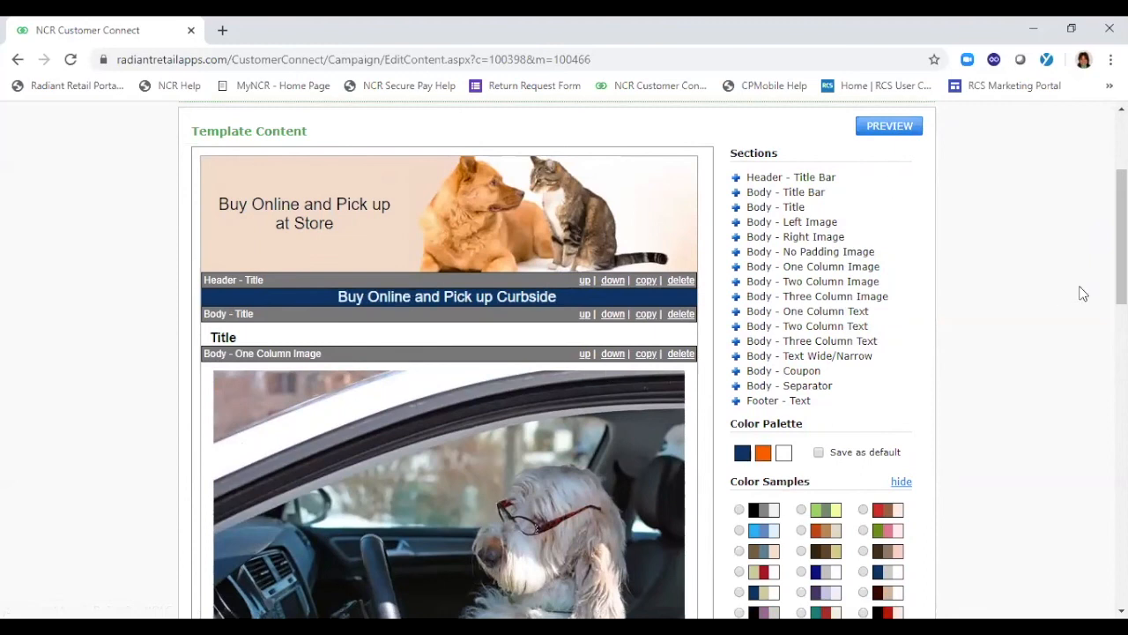
pyautogui.scroll(-4, 421, 406)
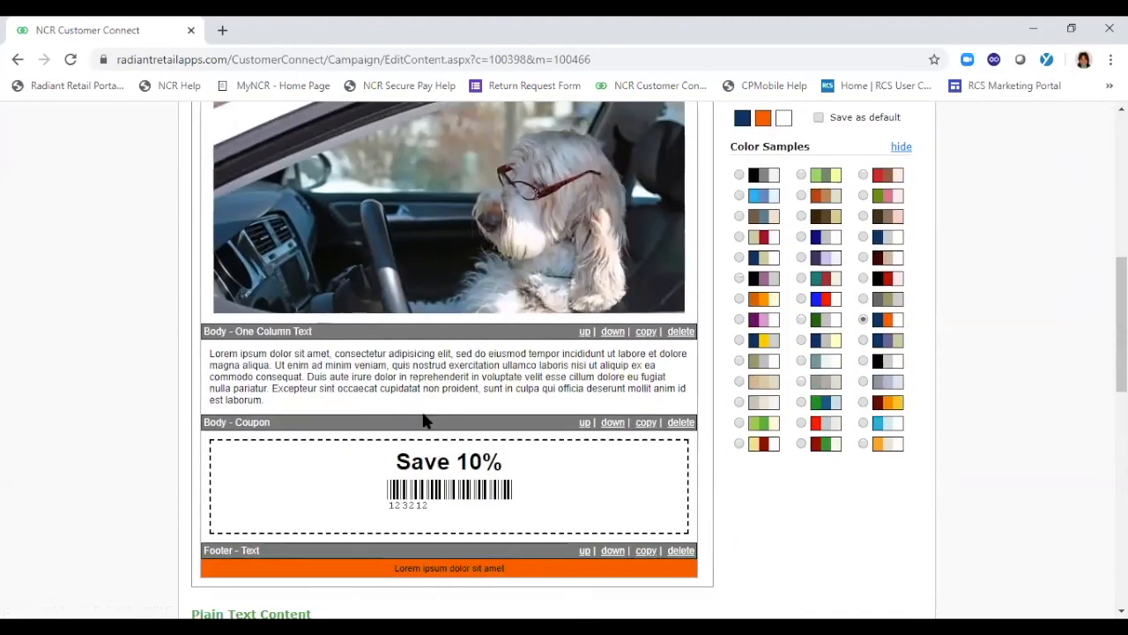
pyautogui.click(419, 387)
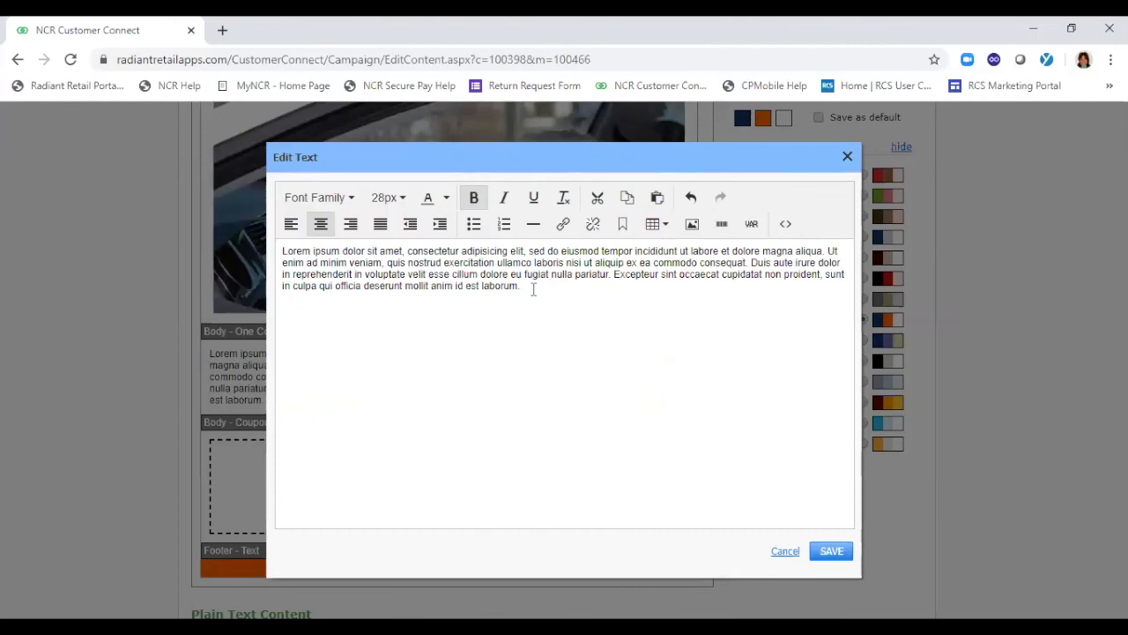
pyautogui.moveTo(532, 287); pyautogui.dragTo(203, 253)
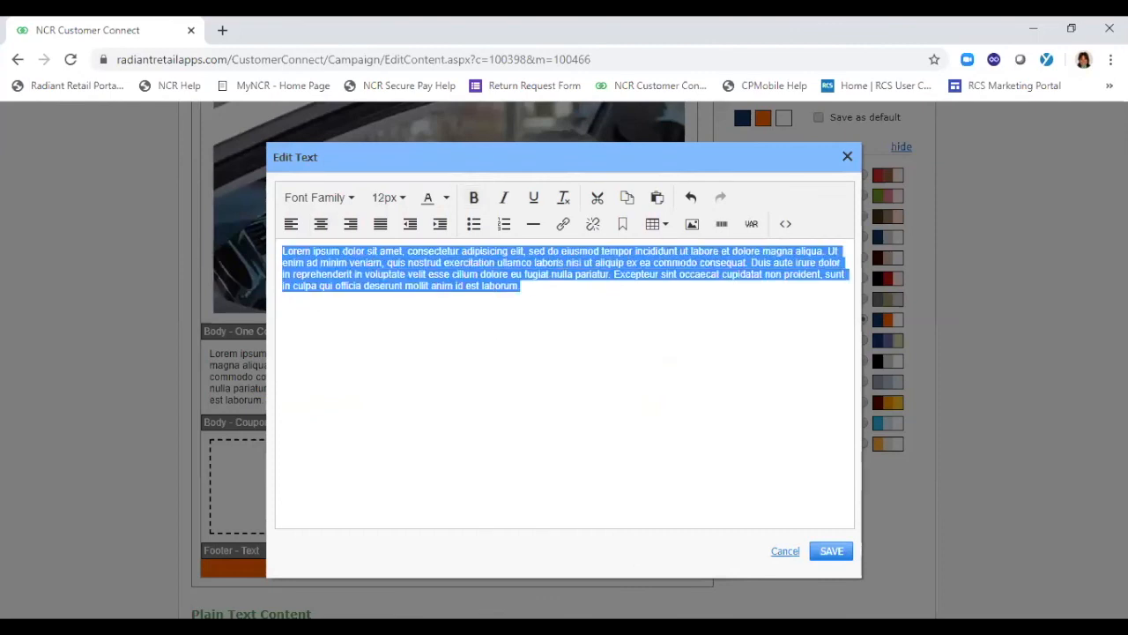
pyautogui.hotkey('alt', 'Tab')
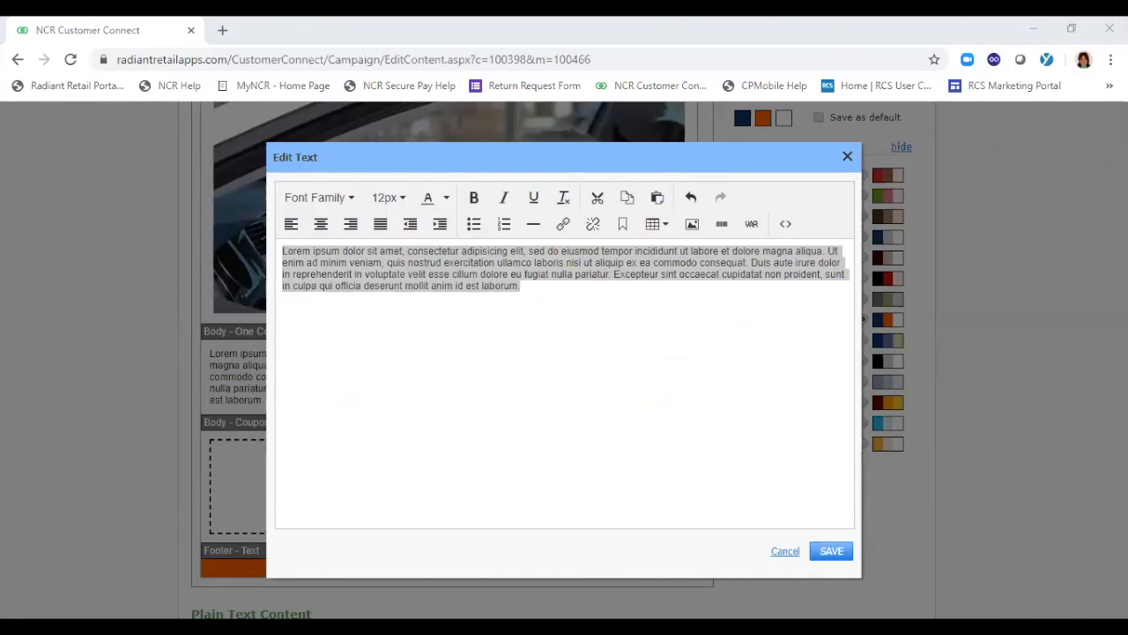
pyautogui.hotkey('alt', 'Tab')
pyautogui.write('Now It’s easier than ever to get what you need for your pets! Order online:  www.lovemypet.com Phone in Order: 800.XXX.XXXX.  Curbside Pickup is now available! When you arrive at the store parking lot, call the store XXX-XXX-XXXX and provide your name & vehicle make, model & color to the associate. An associate will promptly bring your order out to you & ask for valid ID. Please open your trunk or door for order delivery.')
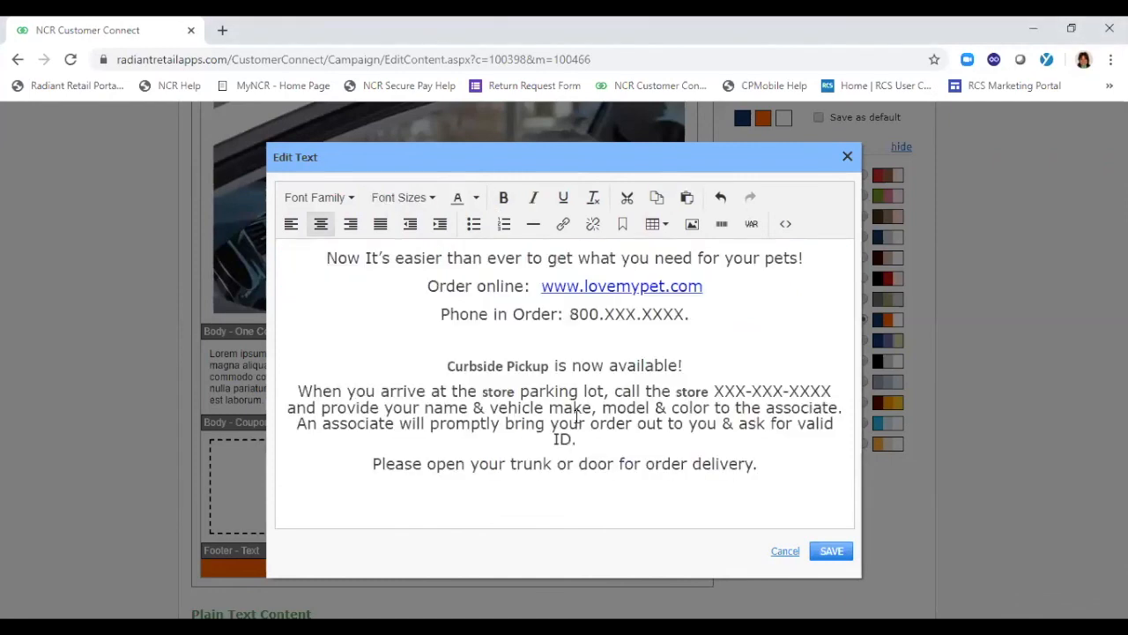
pyautogui.click(832, 552)
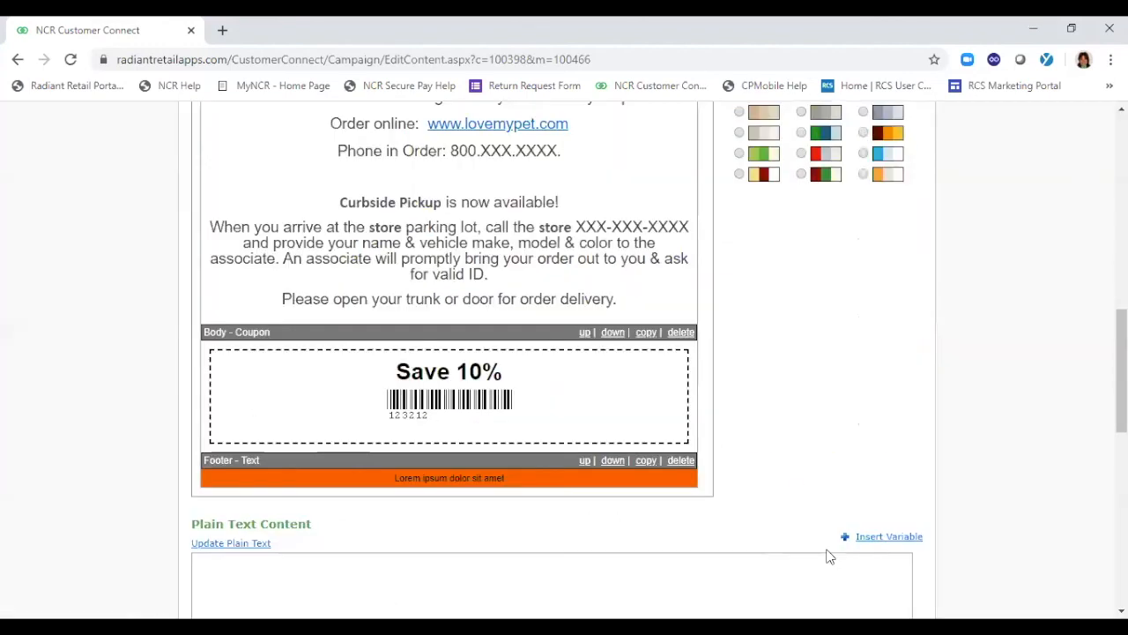
# Replace the body title's placeholder text with "Curbside Pick Up Now Available"
pyautogui.scroll(3, 889, 499)
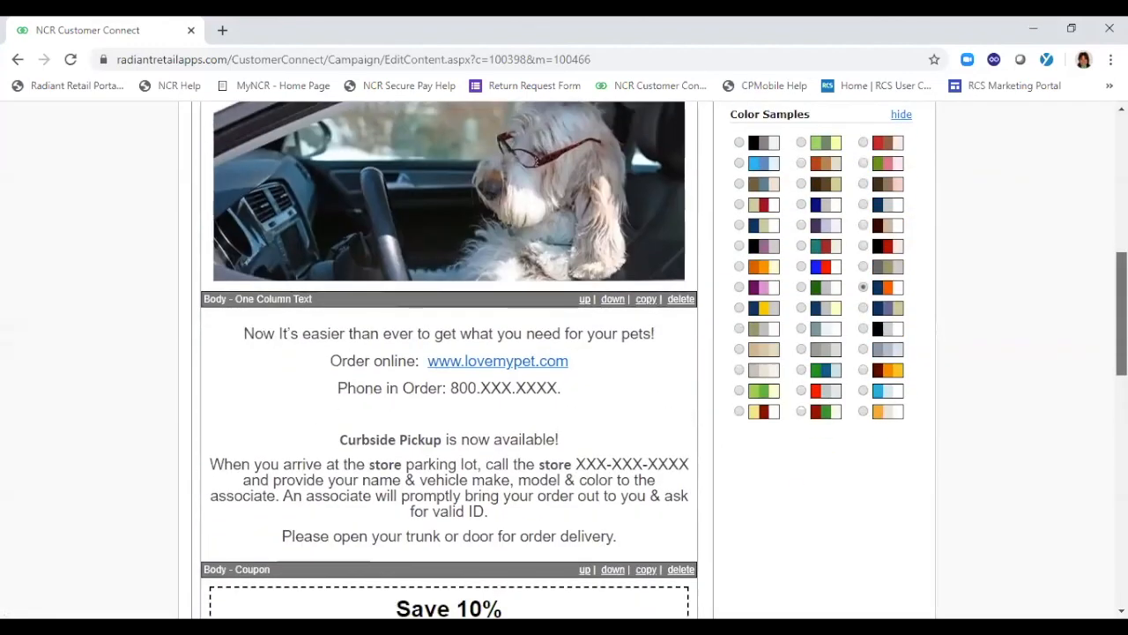
pyautogui.scroll(3, 564, 360)
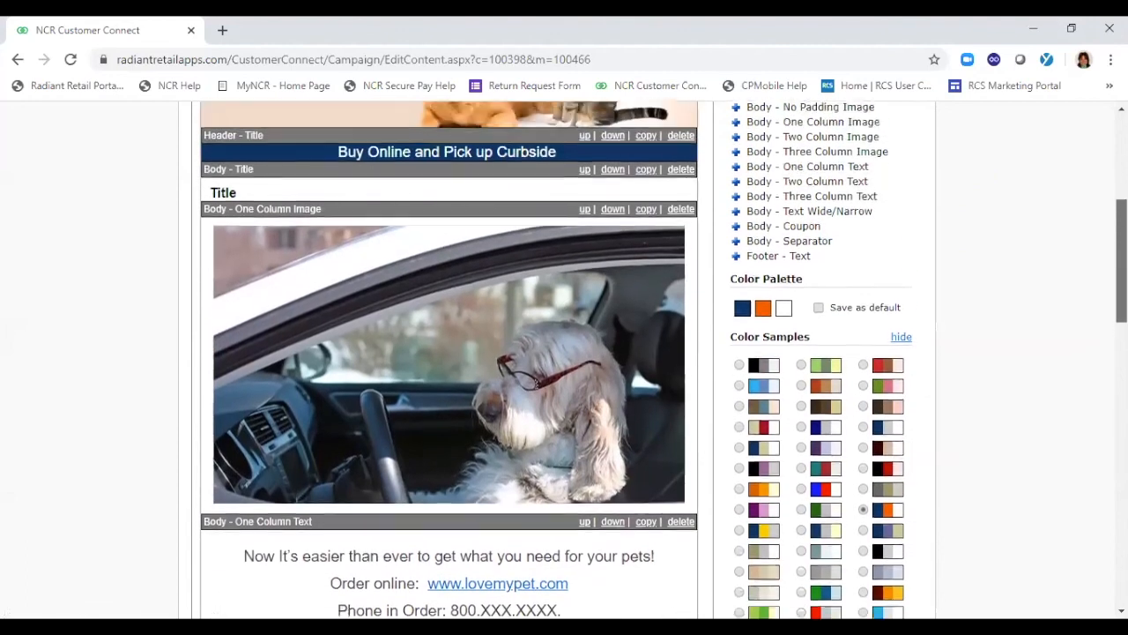
pyautogui.scroll(-2, 564, 359)
pyautogui.scroll(3, 211, 215)
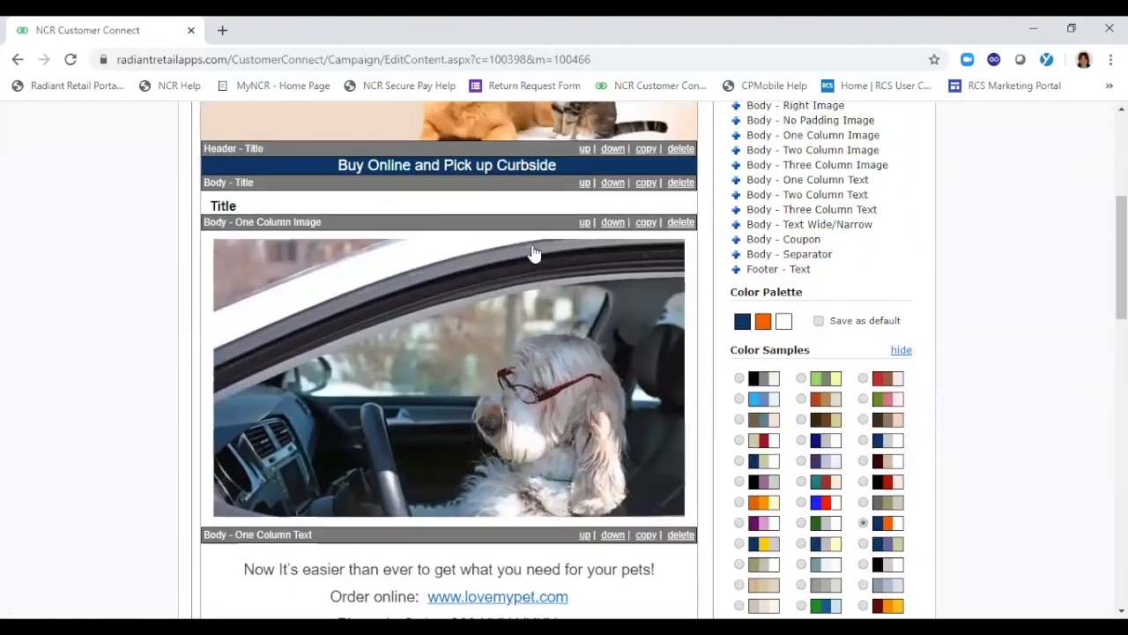
pyautogui.click(211, 215)
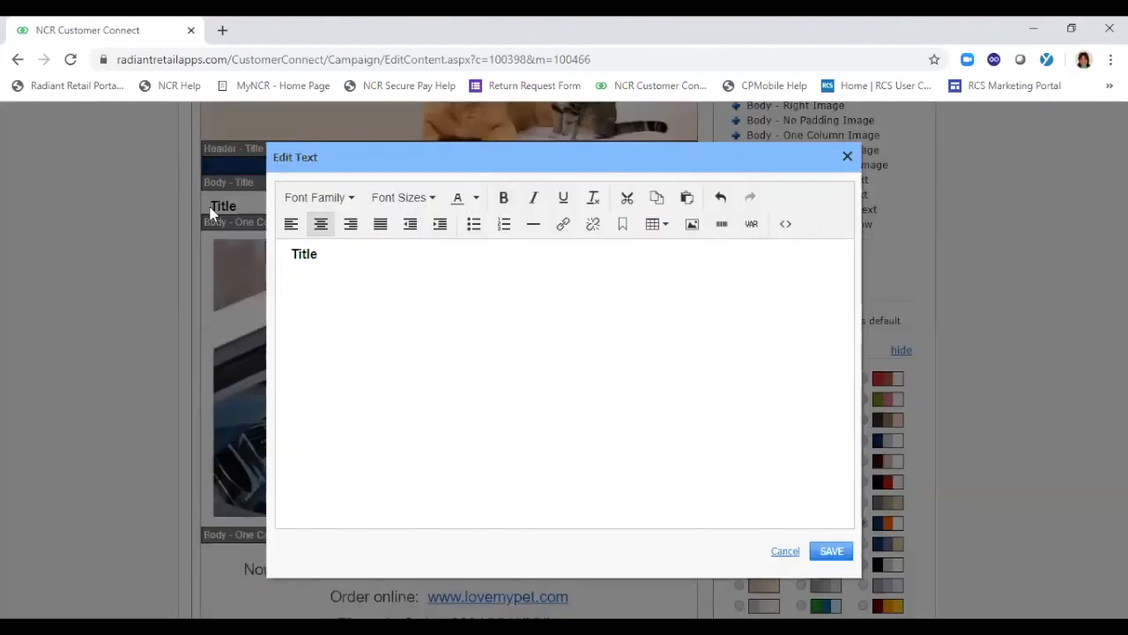
pyautogui.moveTo(325, 249); pyautogui.dragTo(239, 247)
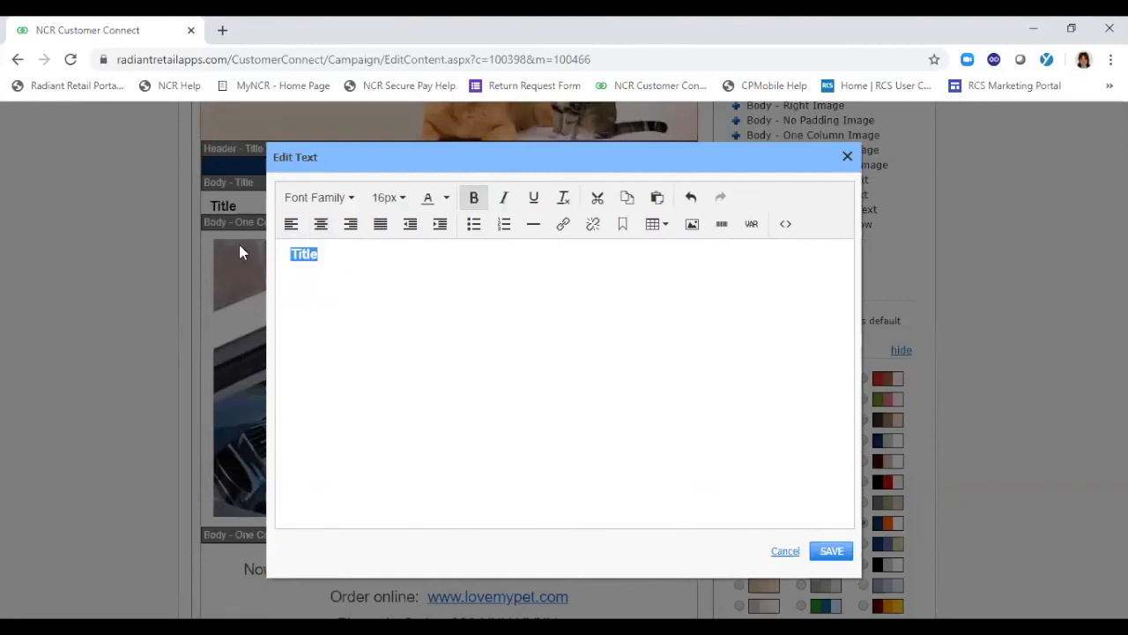
pyautogui.write('Cur')
pyautogui.write('bside {i')
pyautogui.press('BackSpace')
pyautogui.press('BackSpace')
pyautogui.write('P')
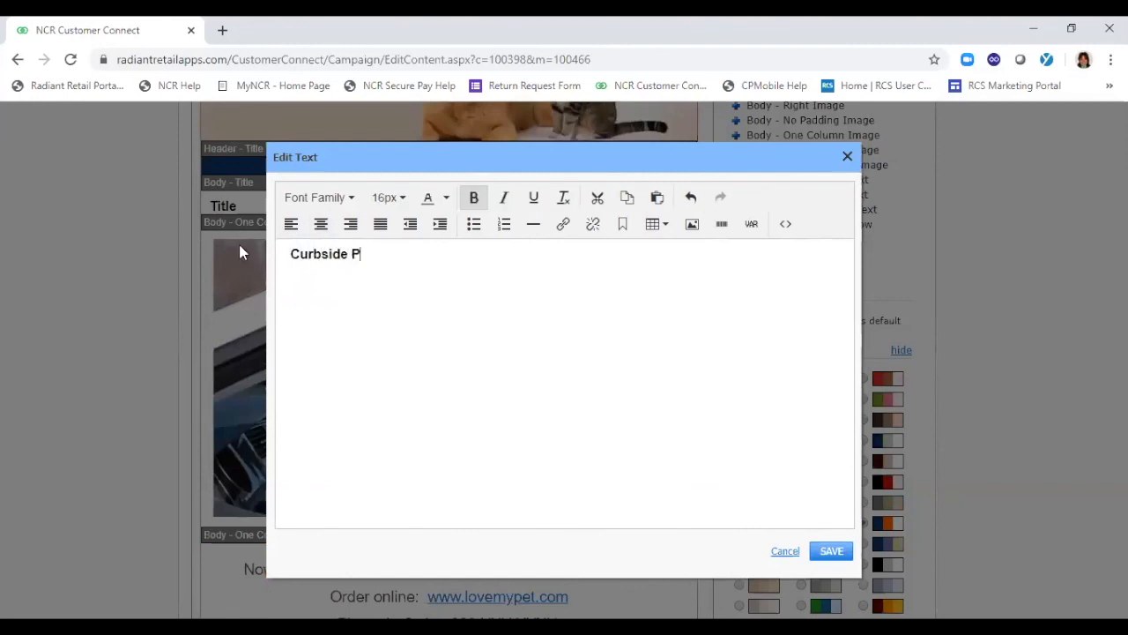
pyautogui.write('ick Up Now Available')
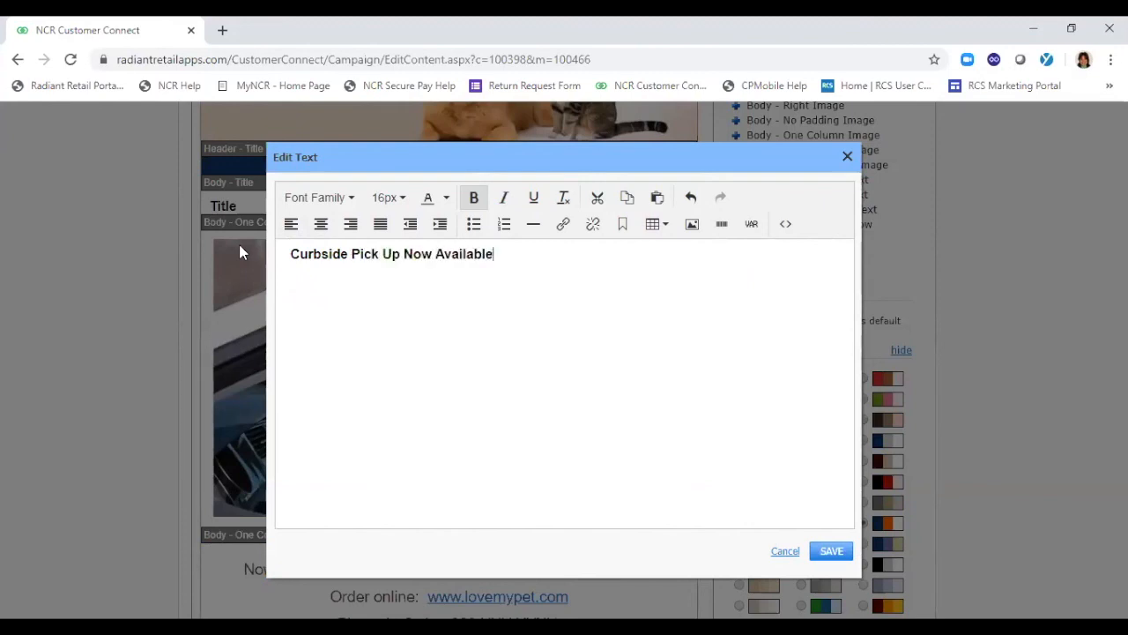
# Center the "Curbside Pick Up Now Available" title and save it
pyautogui.click(323, 226)
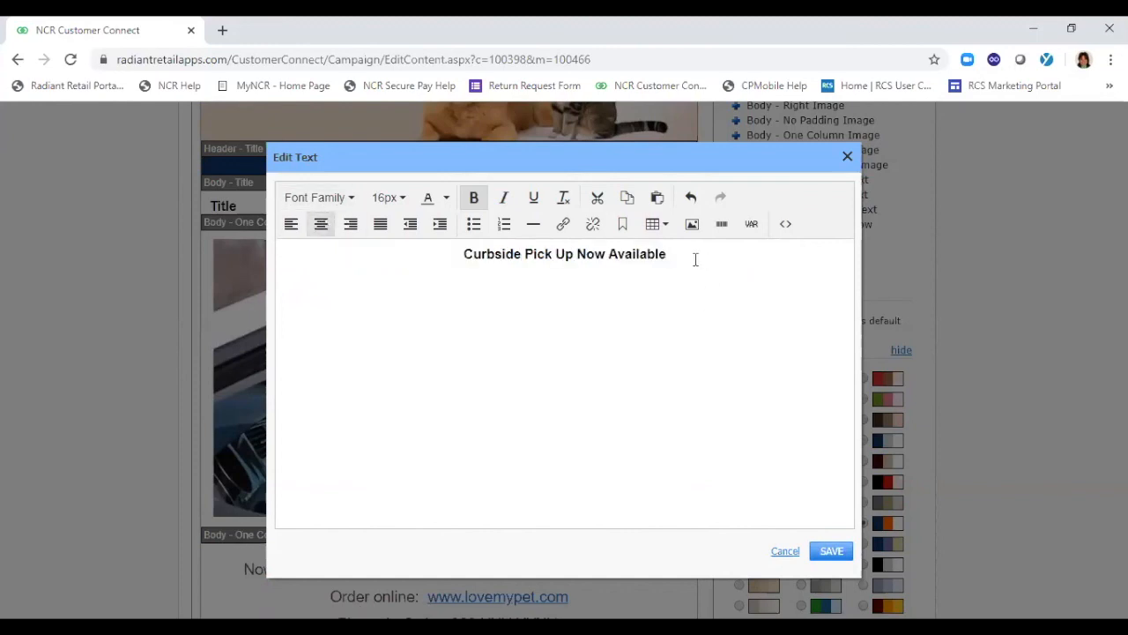
pyautogui.moveTo(695, 256); pyautogui.dragTo(394, 259)
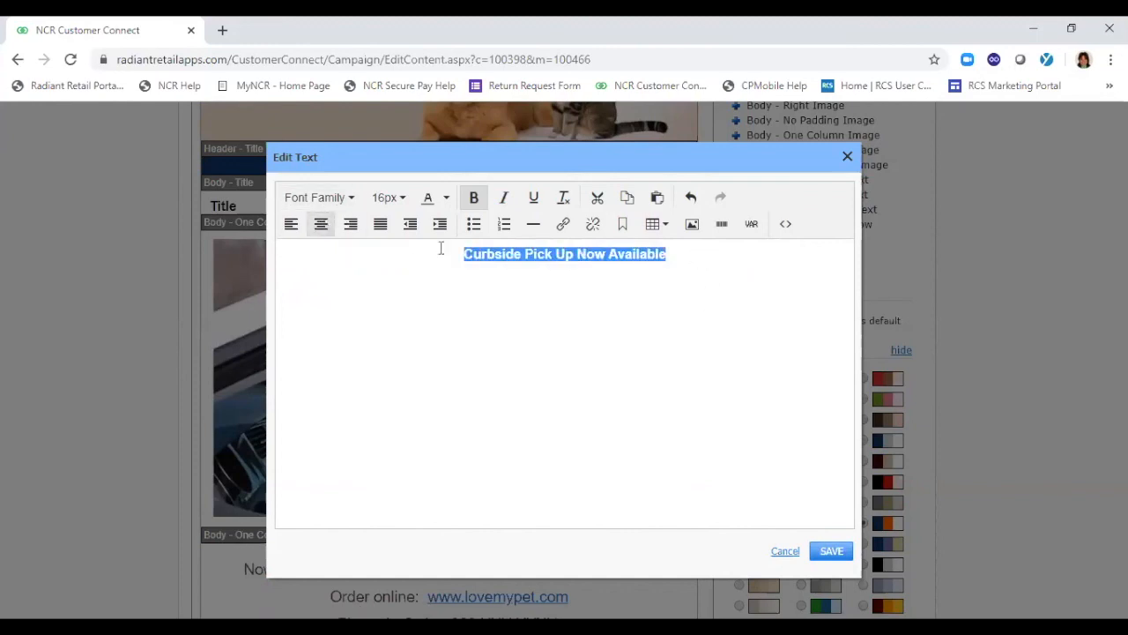
pyautogui.click(832, 554)
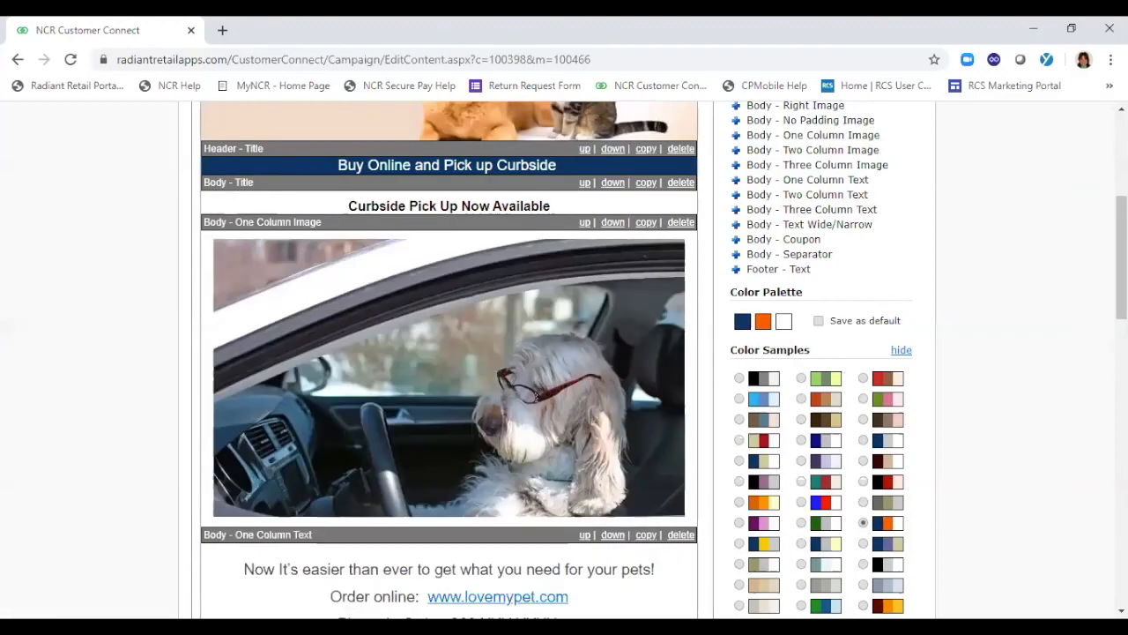
# Preview the finished email, check it from the banner to the coupon, and close the preview
pyautogui.moveTo(1121, 275); pyautogui.dragTo(1121, 216)
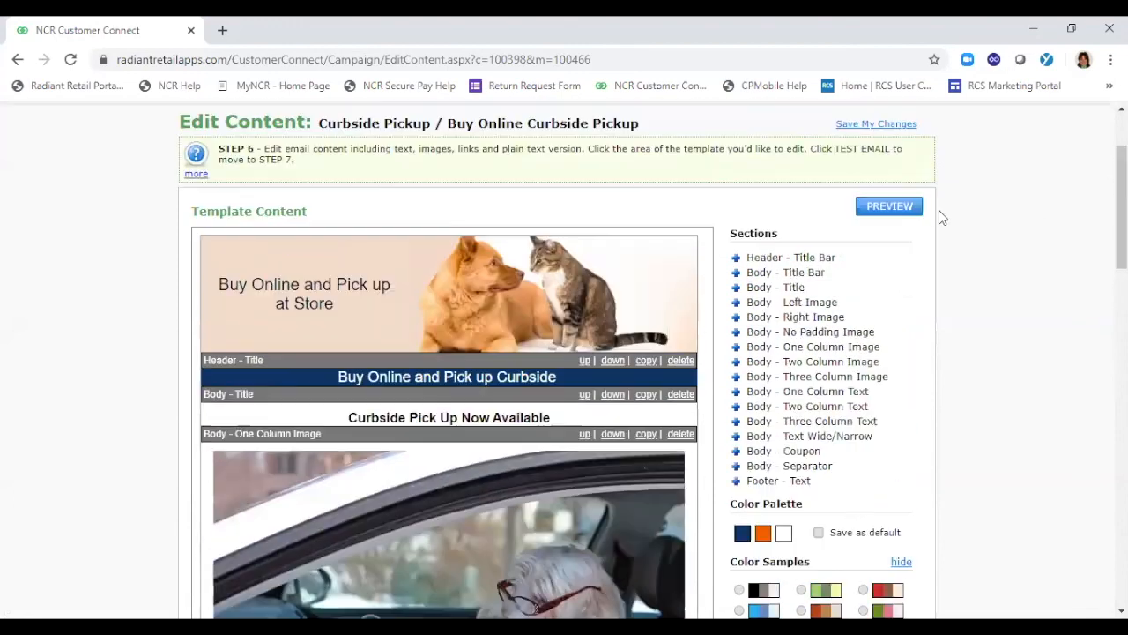
pyautogui.click(892, 206)
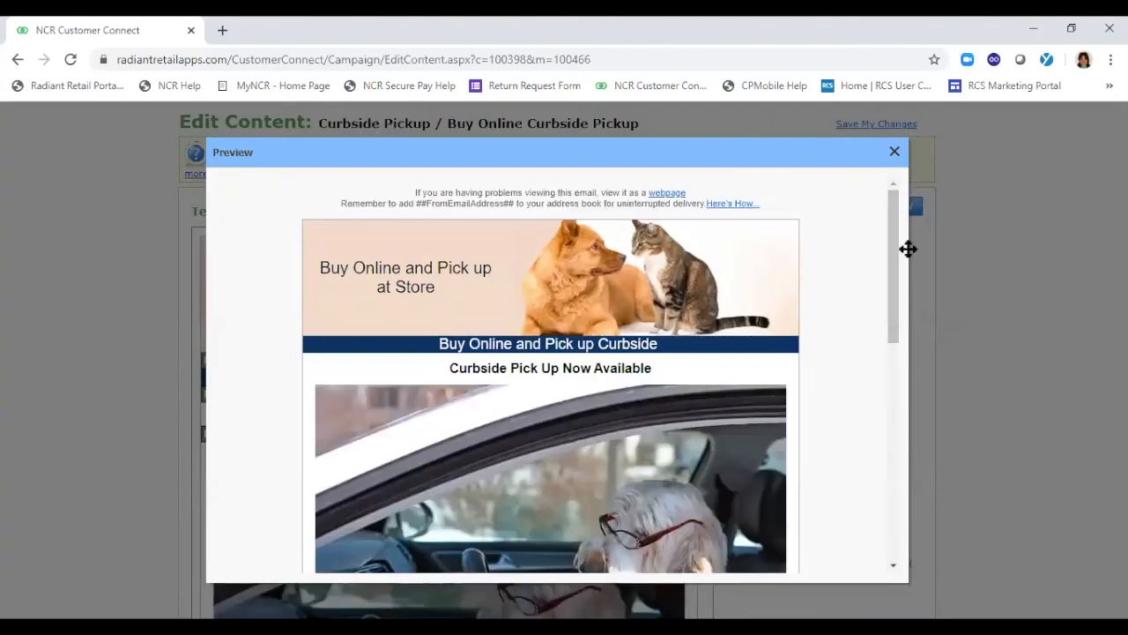
pyautogui.moveTo(892, 242); pyautogui.dragTo(890, 370)
pyautogui.scroll(-3, 889, 378)
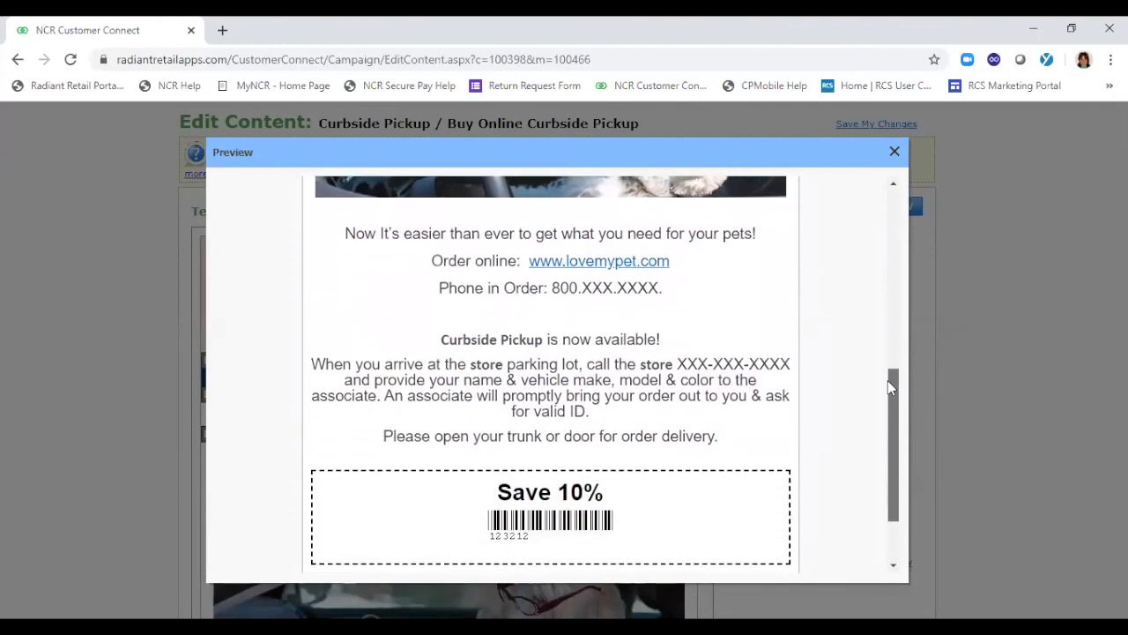
pyautogui.scroll(10, 873, 353)
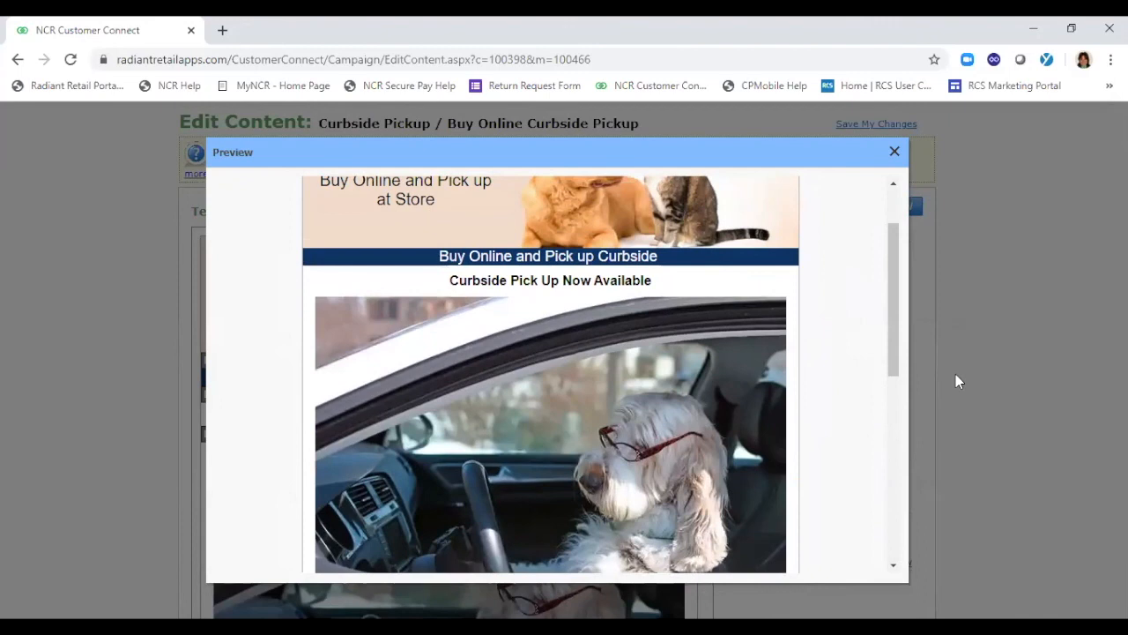
pyautogui.click(895, 151)
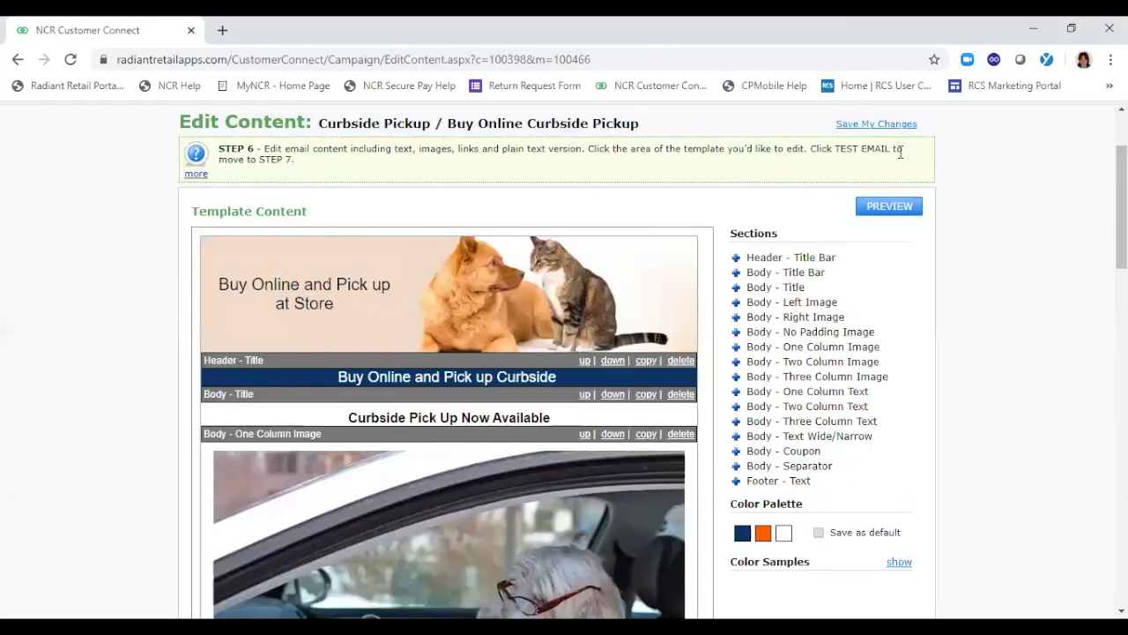
# Go to the Test Email stage of the campaign and run the spam check on the email
pyautogui.scroll(3, 1058, 194)
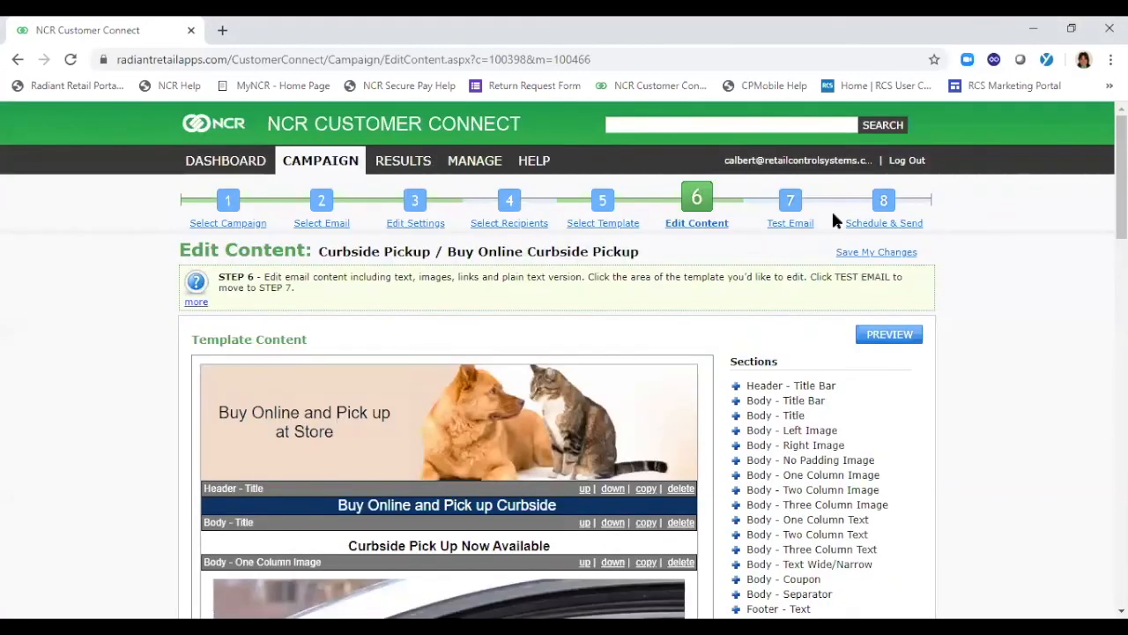
pyautogui.click(787, 224)
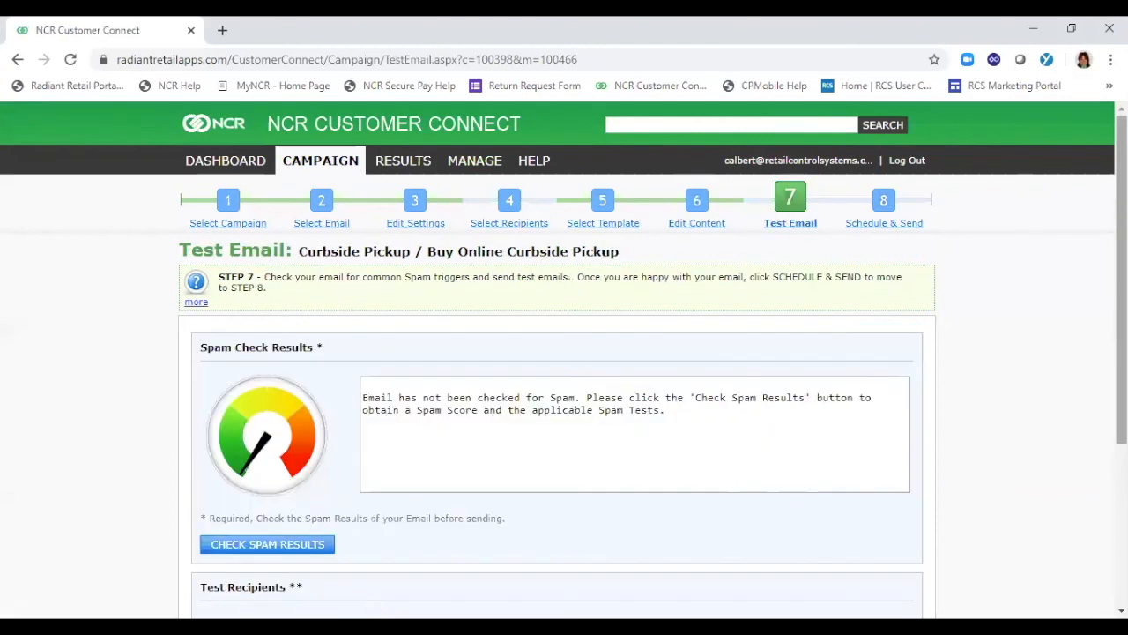
pyautogui.scroll(-2, 1088, 262)
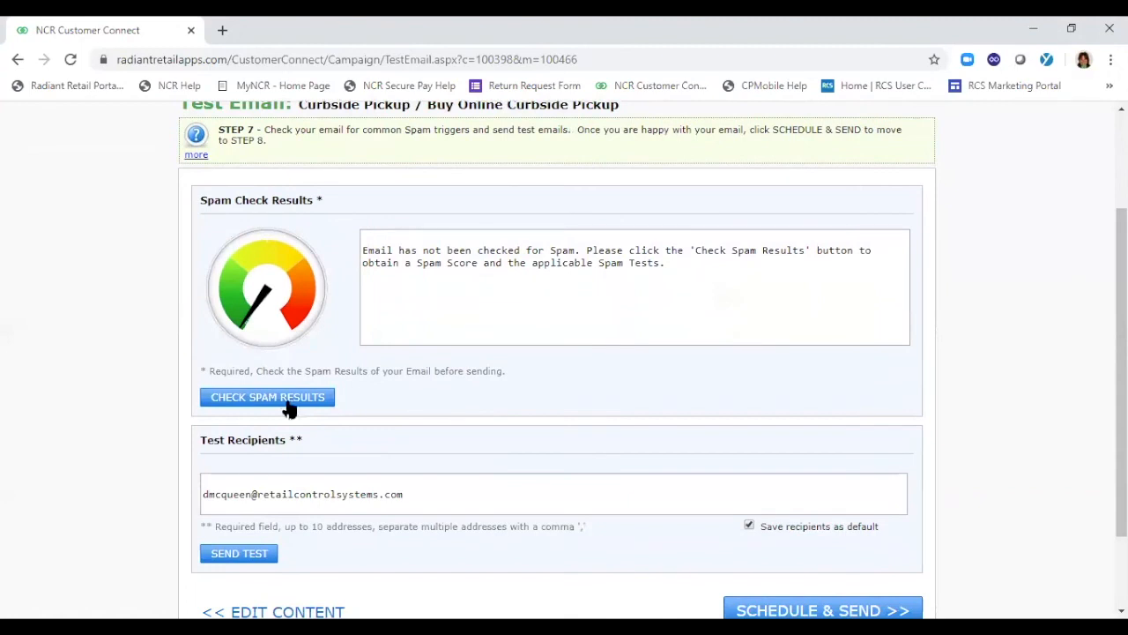
pyautogui.click(270, 399)
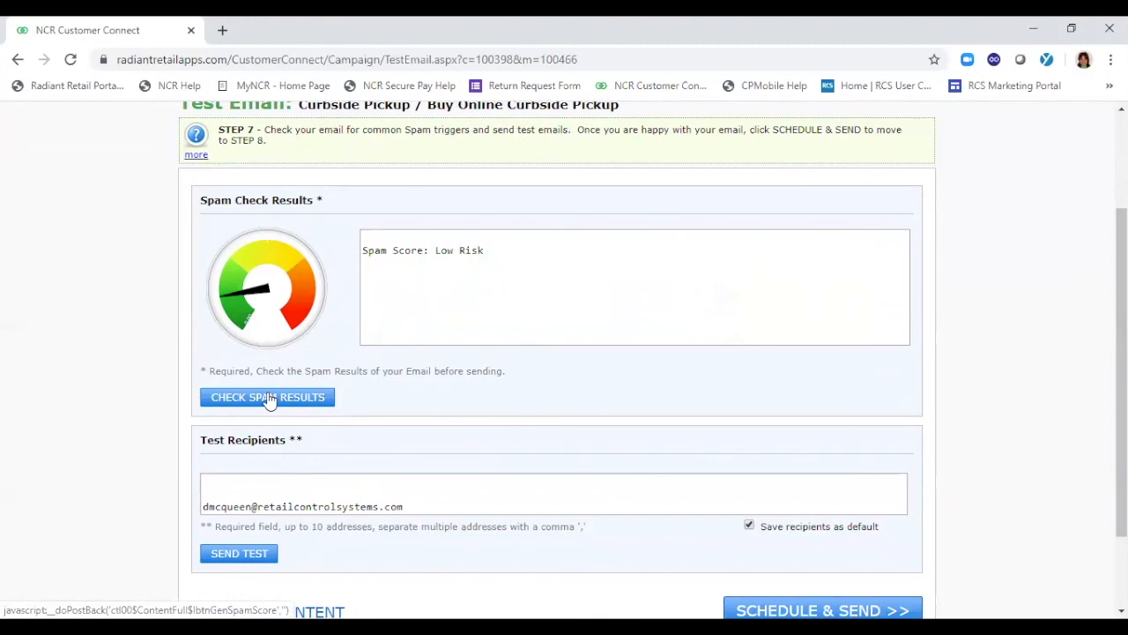
# Remove the blank line above the address in the test recipients and send the test email
pyautogui.click(214, 477)
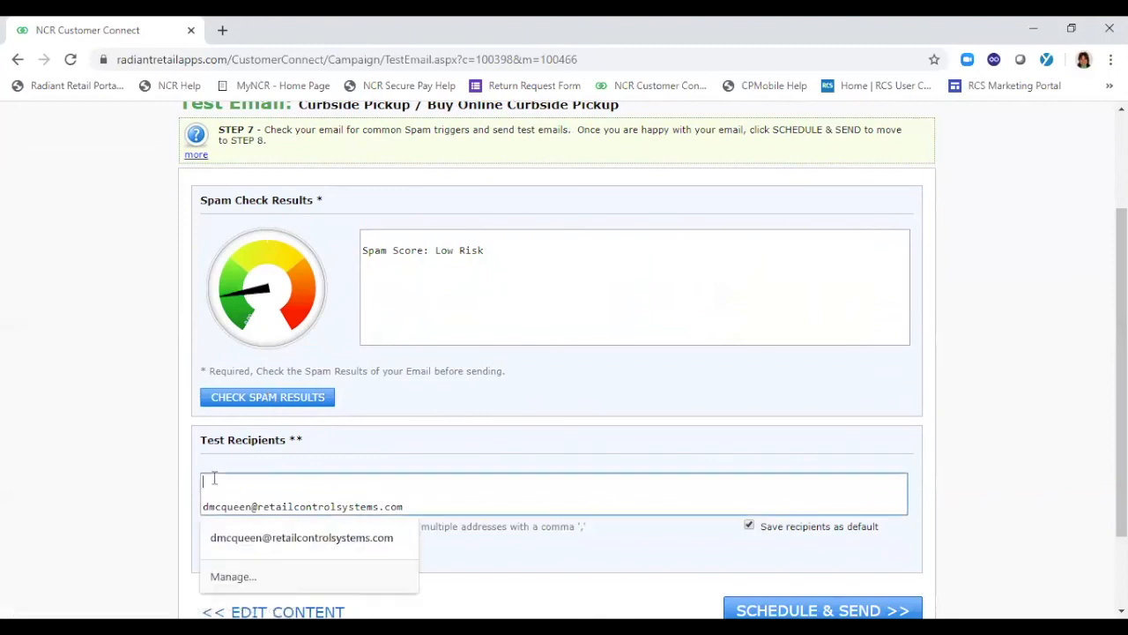
pyautogui.press('Delete')
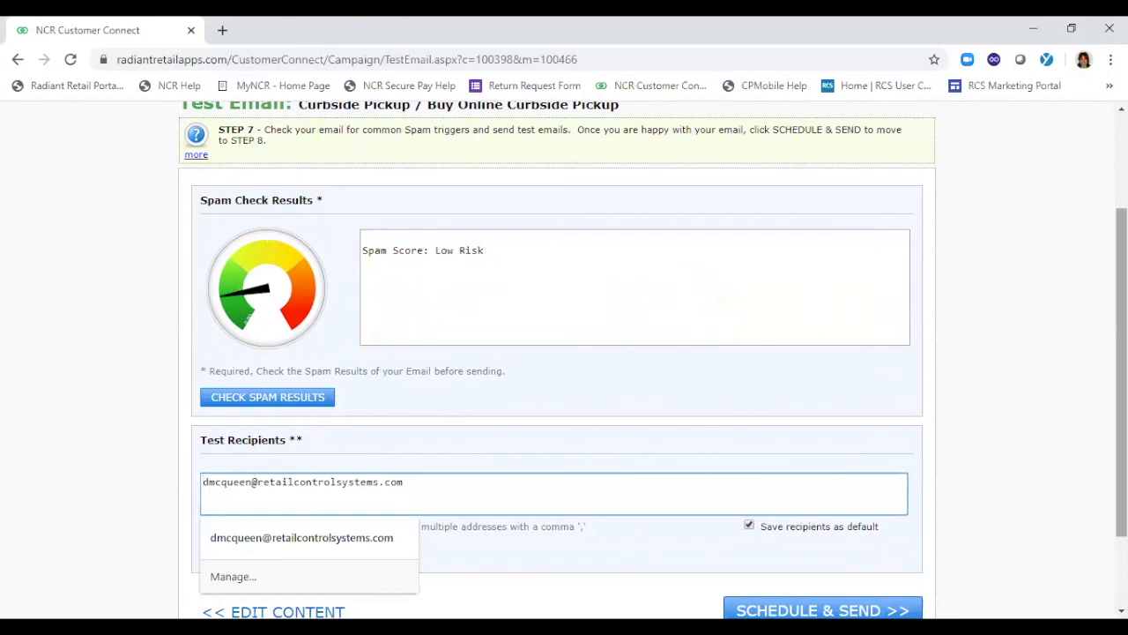
pyautogui.scroll(-2, 1093, 397)
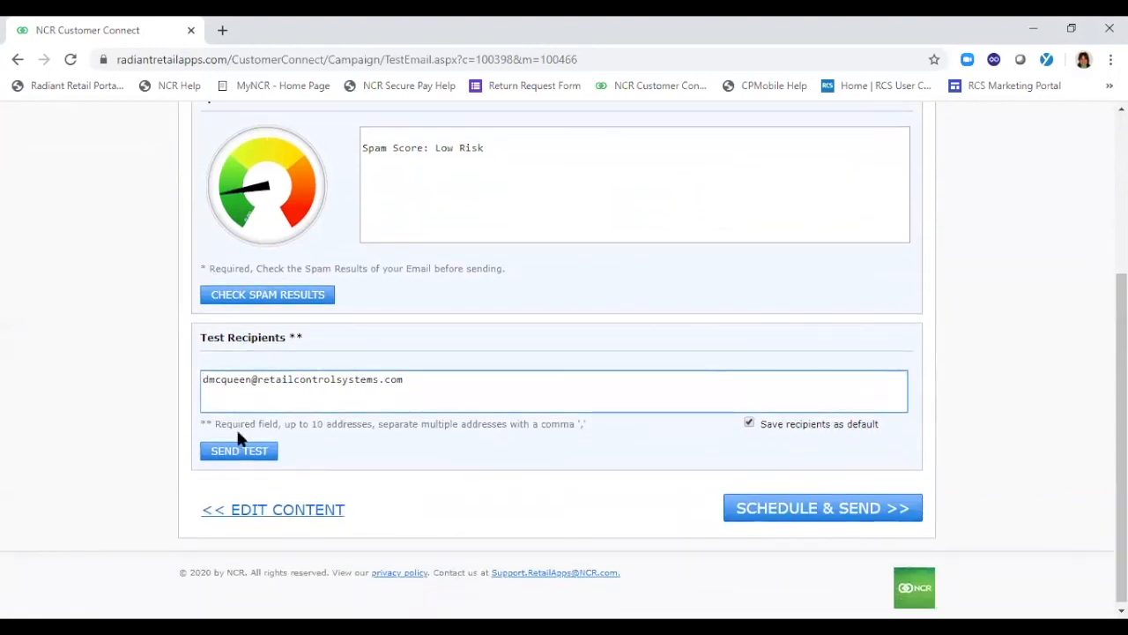
pyautogui.click(241, 452)
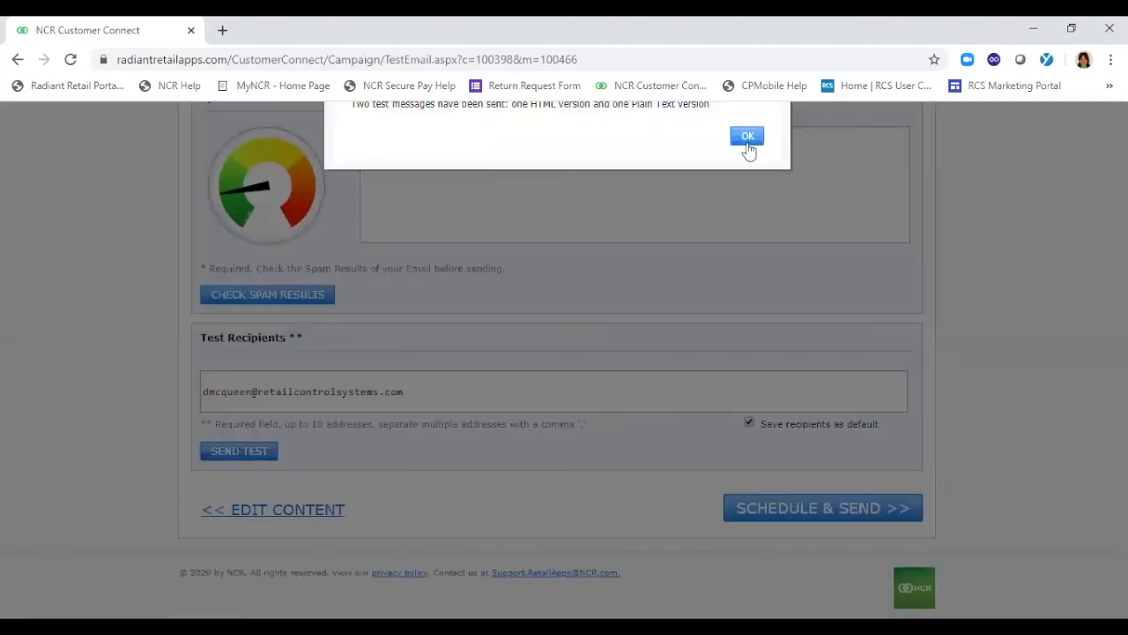
pyautogui.click(744, 138)
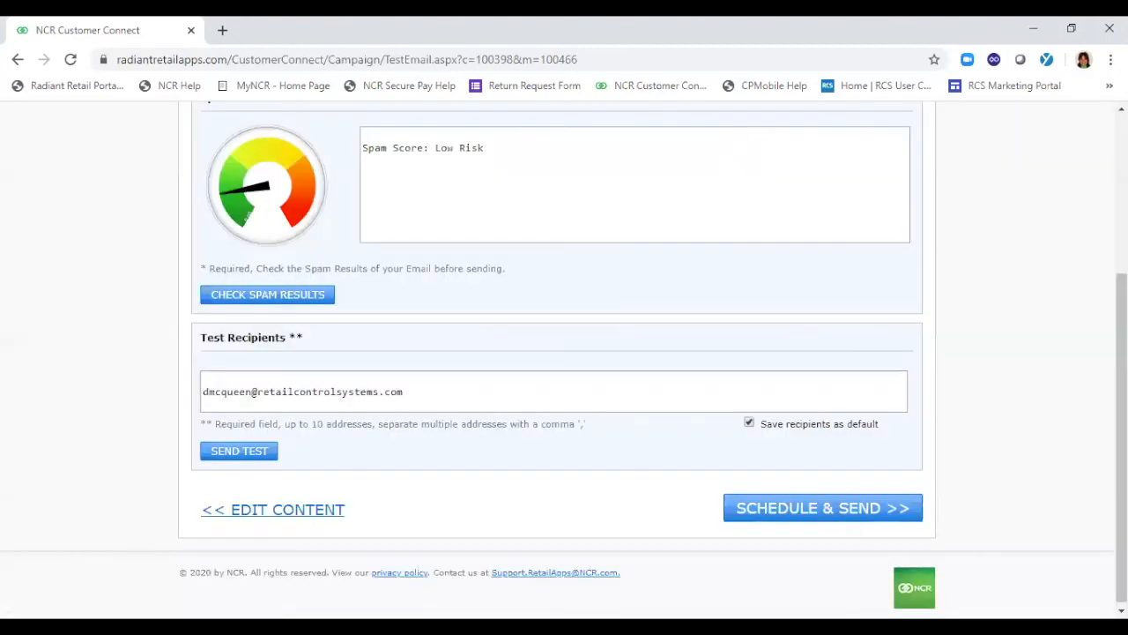
# Go to the Schedule & Send stage and set the Send Later date to 4/15/2020
pyautogui.scroll(2, 738, 133)
pyautogui.scroll(1, 564, 357)
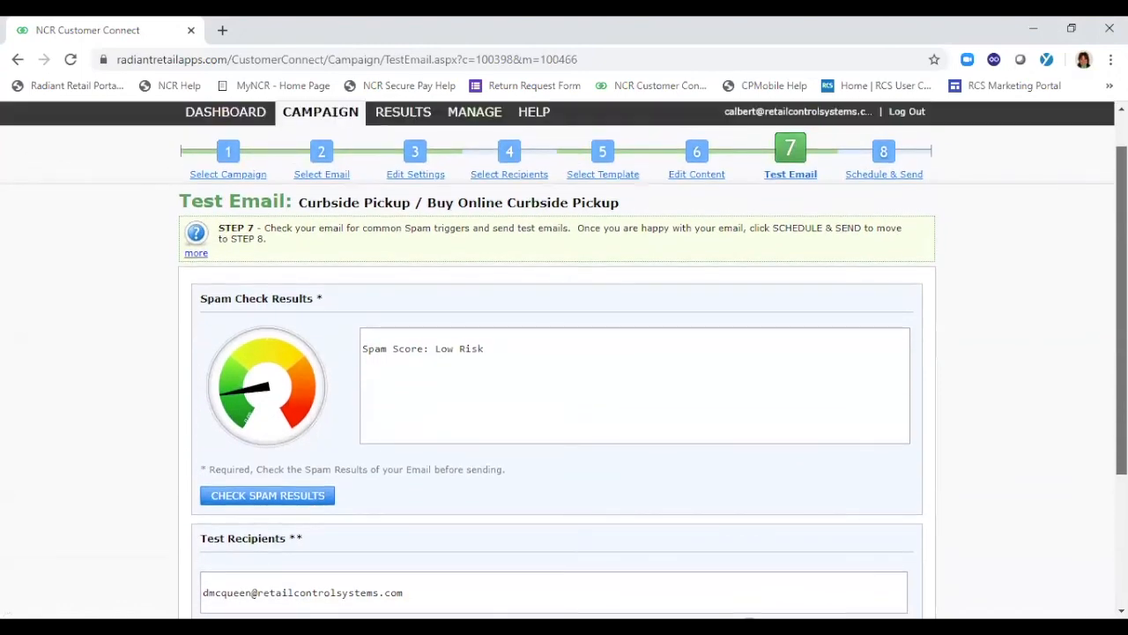
pyautogui.click(884, 175)
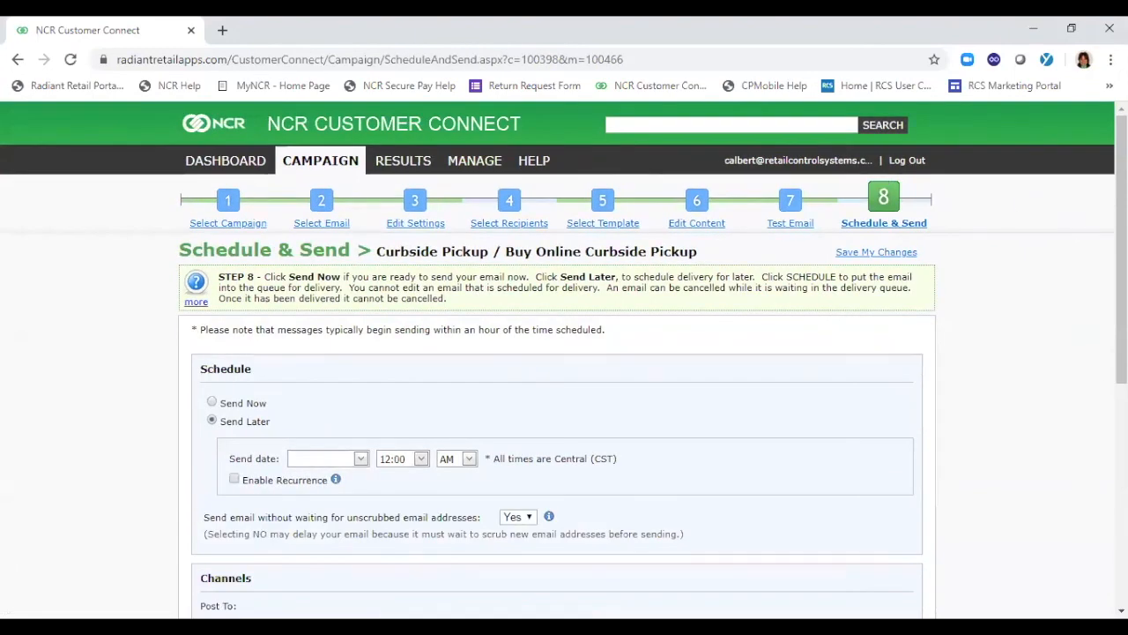
pyautogui.scroll(-3, 507, 300)
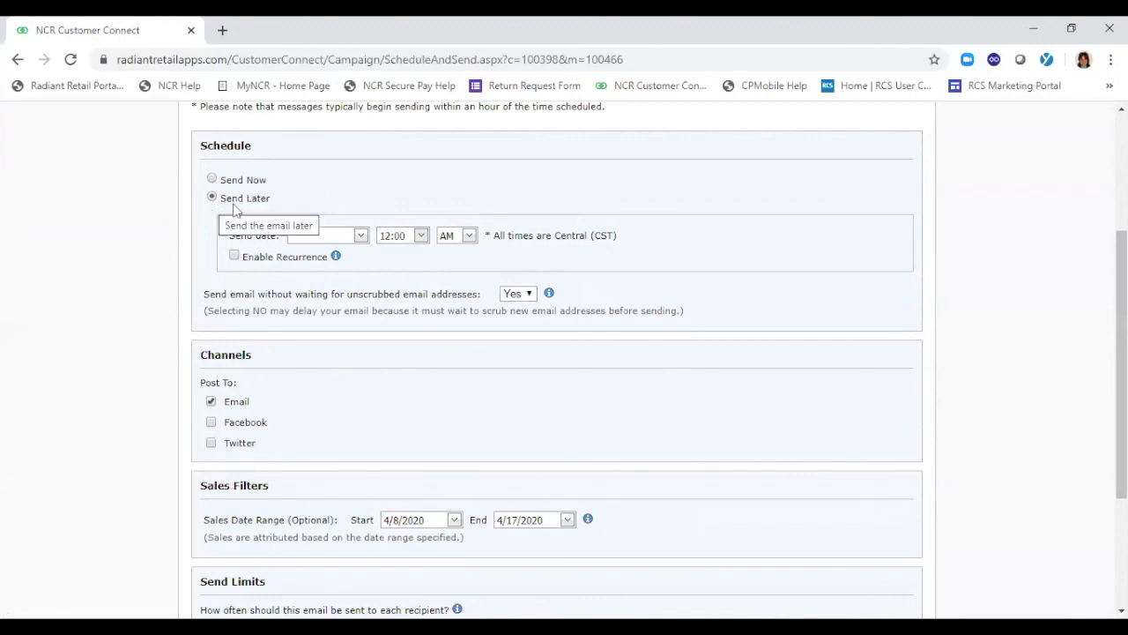
pyautogui.click(361, 236)
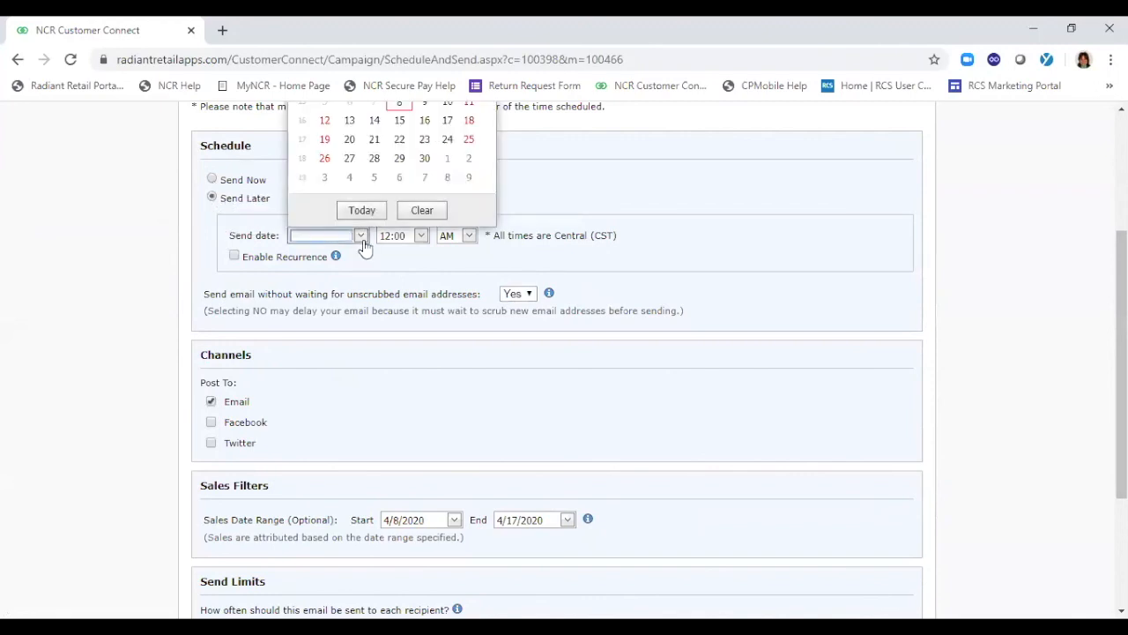
pyautogui.click(400, 122)
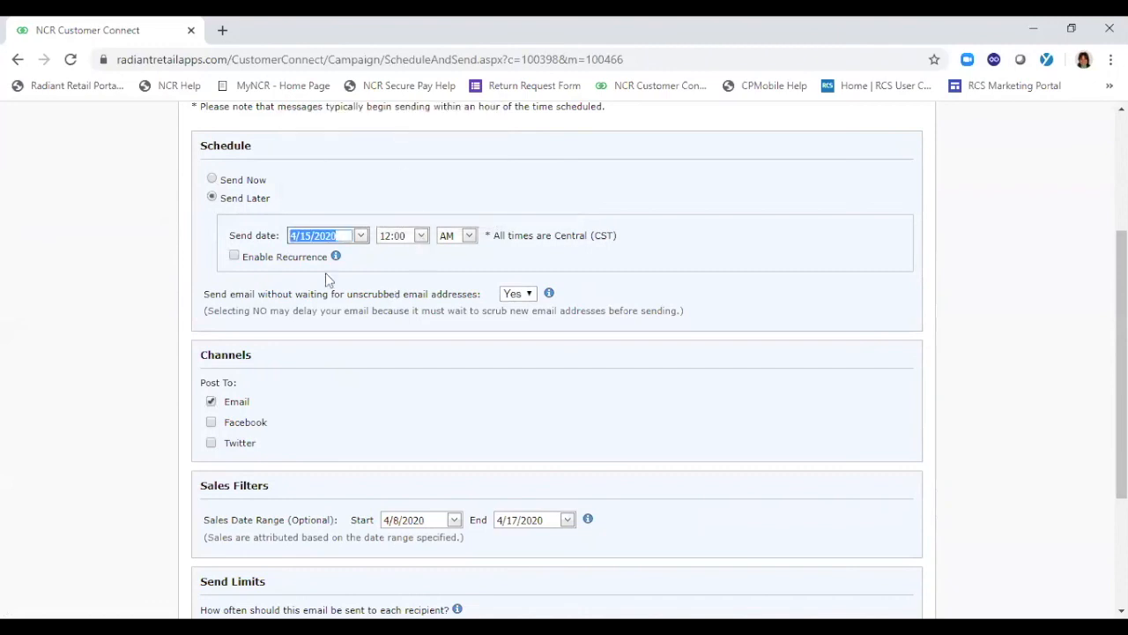
# Enable recurrence for the scheduled email and review the recurrence and channel options
pyautogui.click(234, 256)
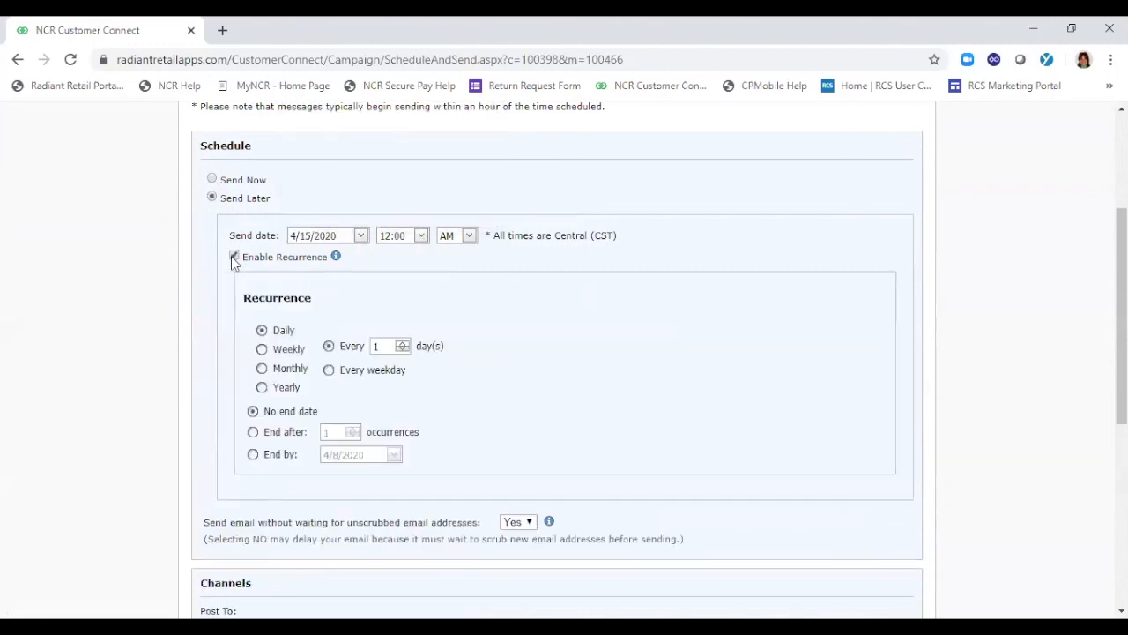
pyautogui.scroll(-2, 687, 338)
pyautogui.scroll(1, 687, 338)
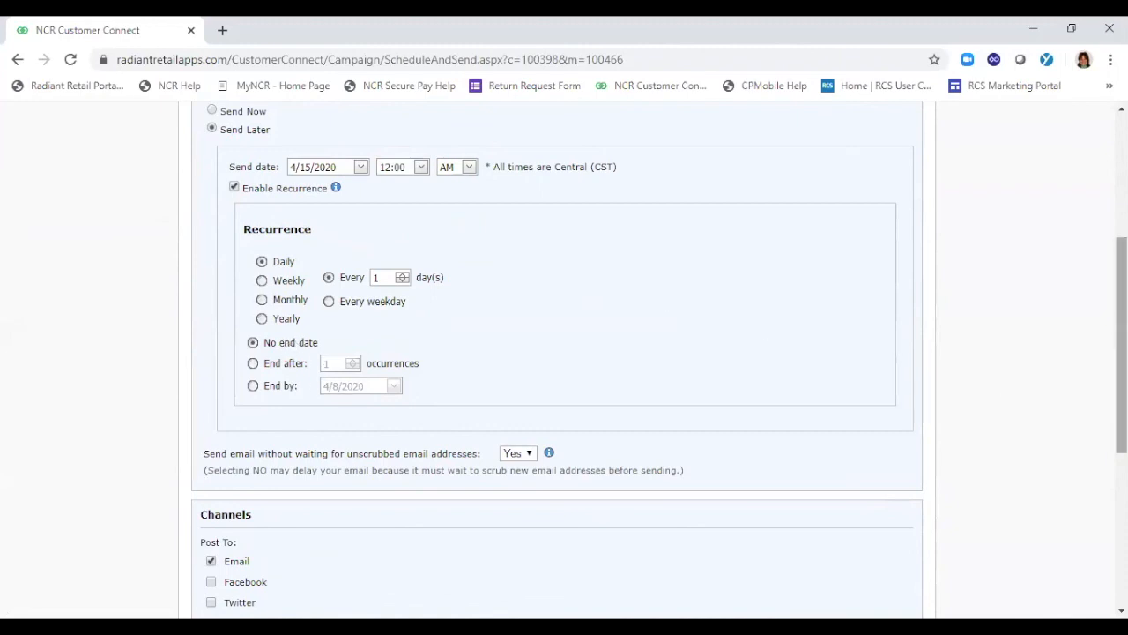
# Return to the Edit Content stage, open the one-column body text for editing and view its source code
pyautogui.moveTo(1122, 345); pyautogui.dragTo(1122, 221)
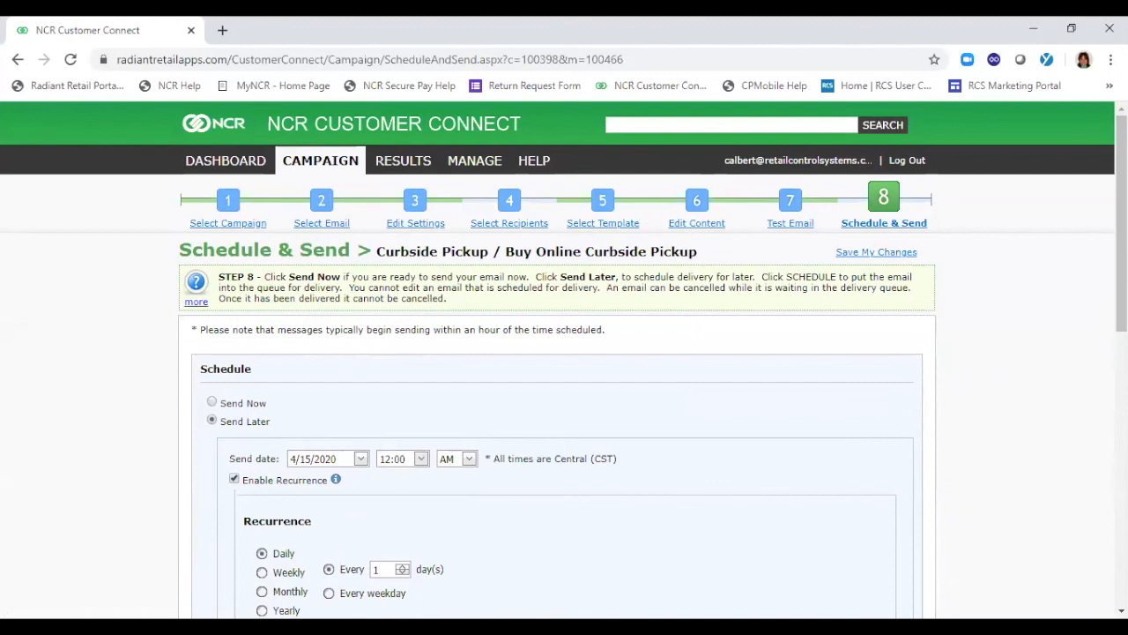
pyautogui.click(692, 230)
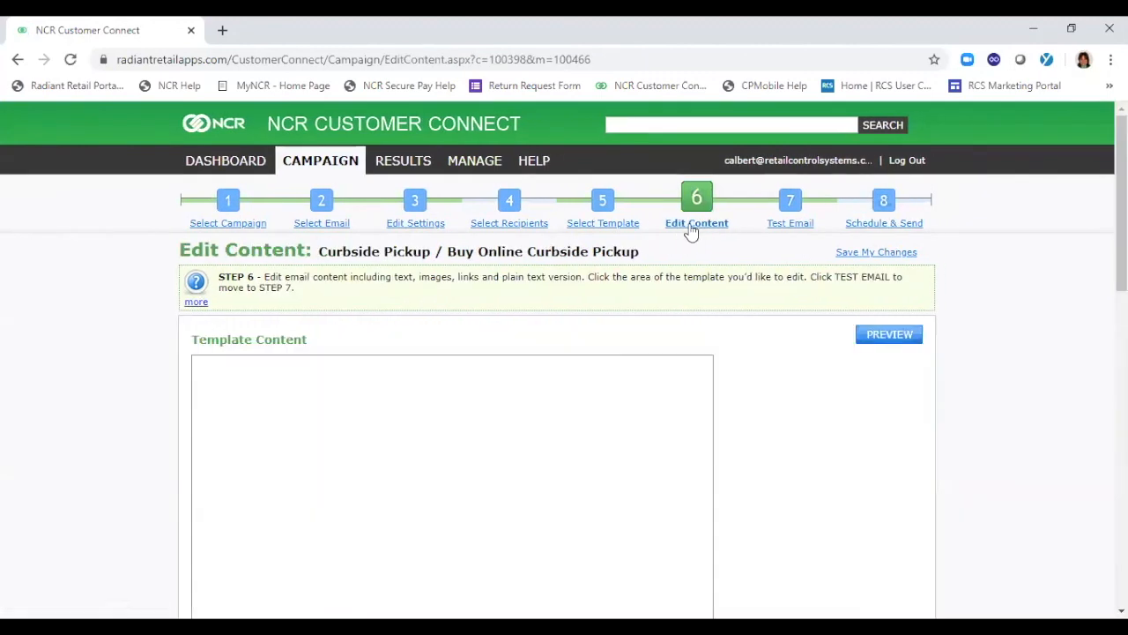
pyautogui.scroll(-7, 555, 379)
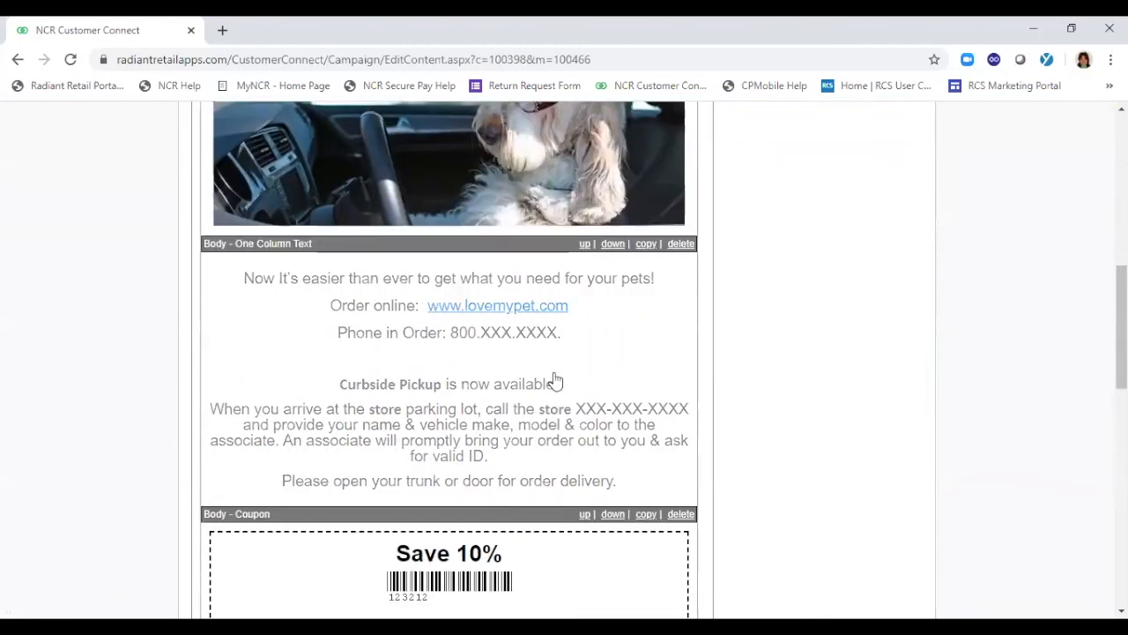
pyautogui.click(594, 290)
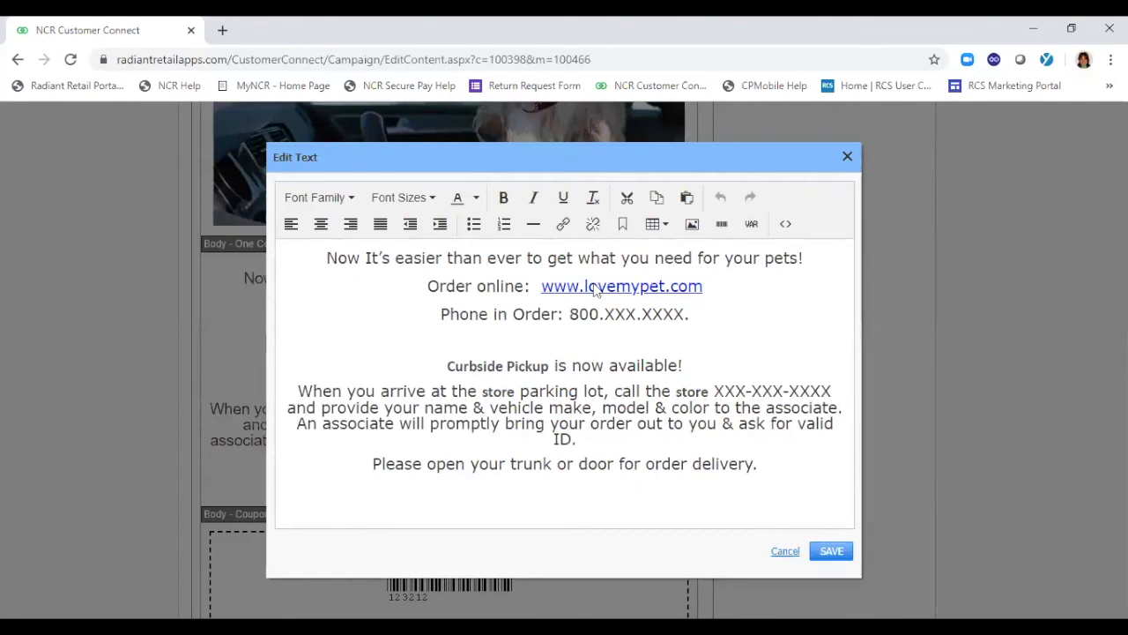
pyautogui.click(785, 228)
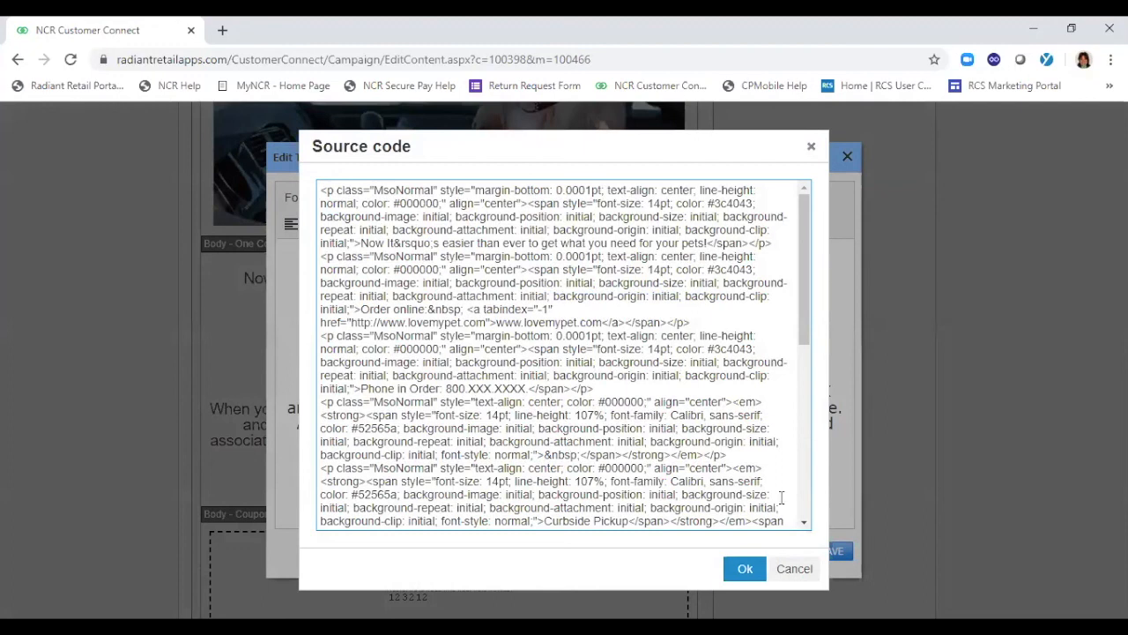
pyautogui.click(798, 570)
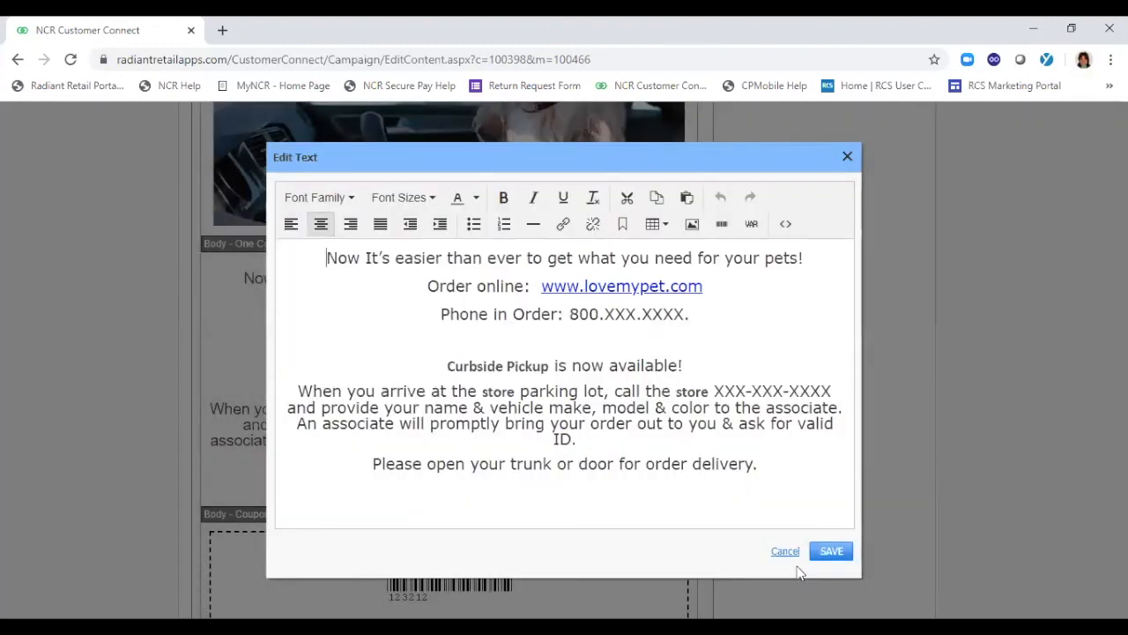
# Add the line "Use your Loyalty Points Now Your point balance is" below the Phone in Order line of the body text
pyautogui.click(712, 317)
pyautogui.press('Return')
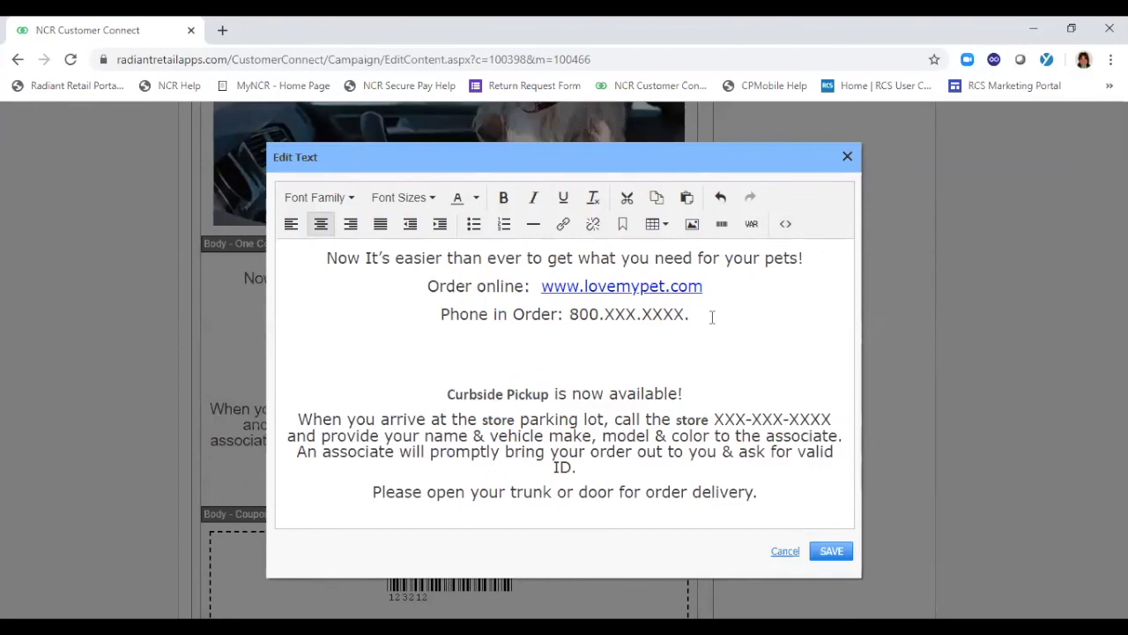
pyautogui.write('Use your Loyalty Ponts')
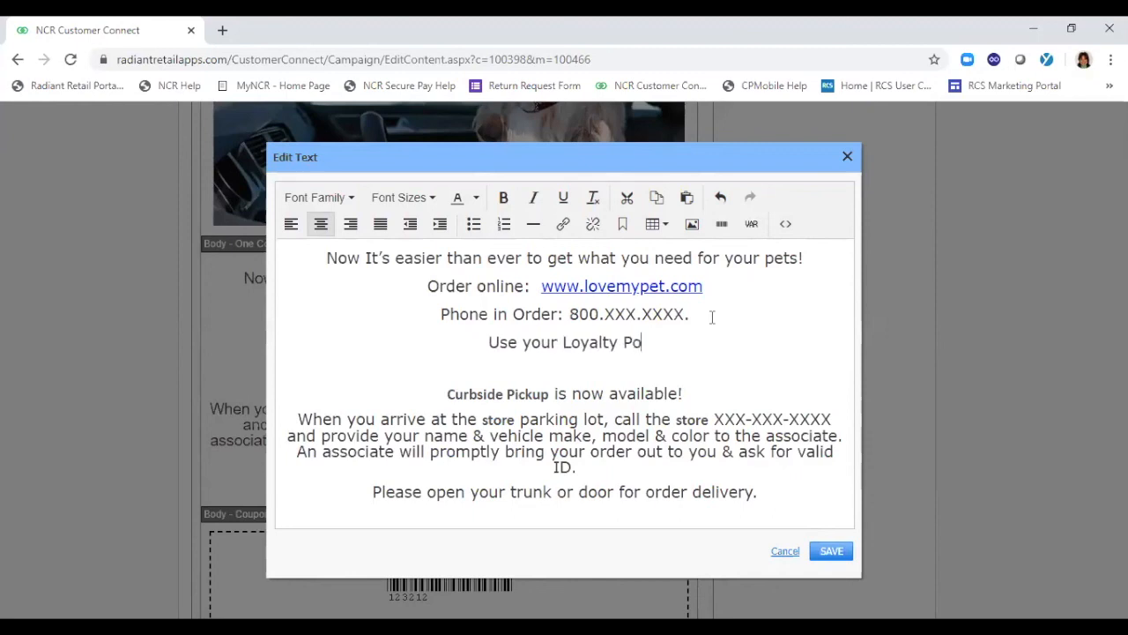
pyautogui.press('BackSpace')
pyautogui.press('BackSpace')
pyautogui.press('BackSpace')
pyautogui.press('BackSpace')
pyautogui.write('oints Now ')
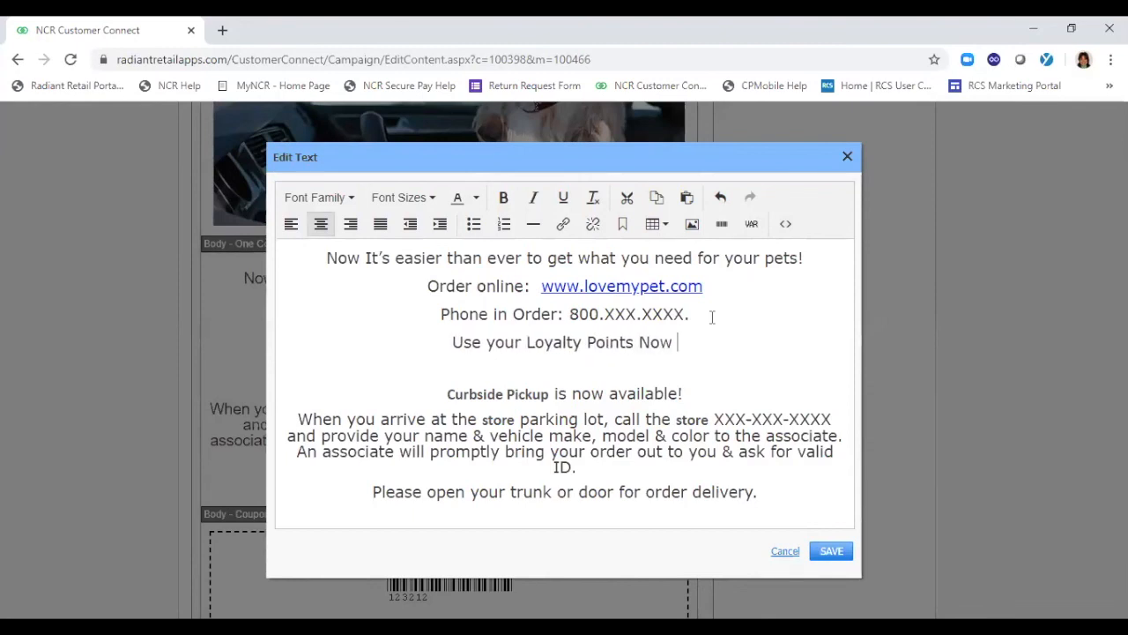
pyautogui.write('Your point balance is')
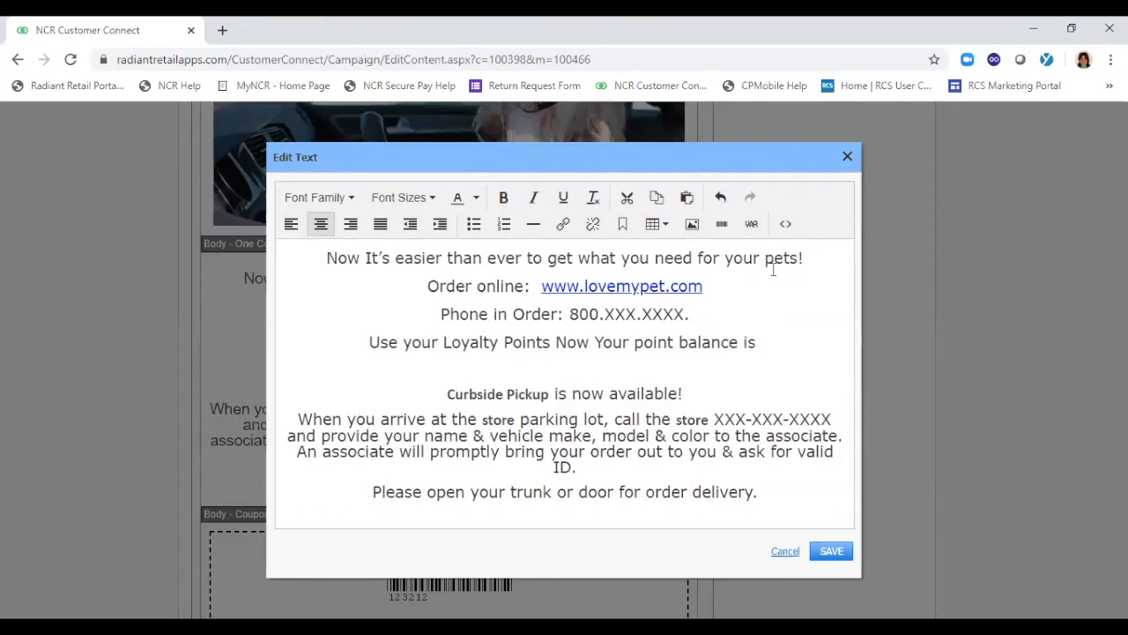
# Insert the Loyalty Points Balance contact variable at the end of the new line and save the body text
pyautogui.click(751, 223)
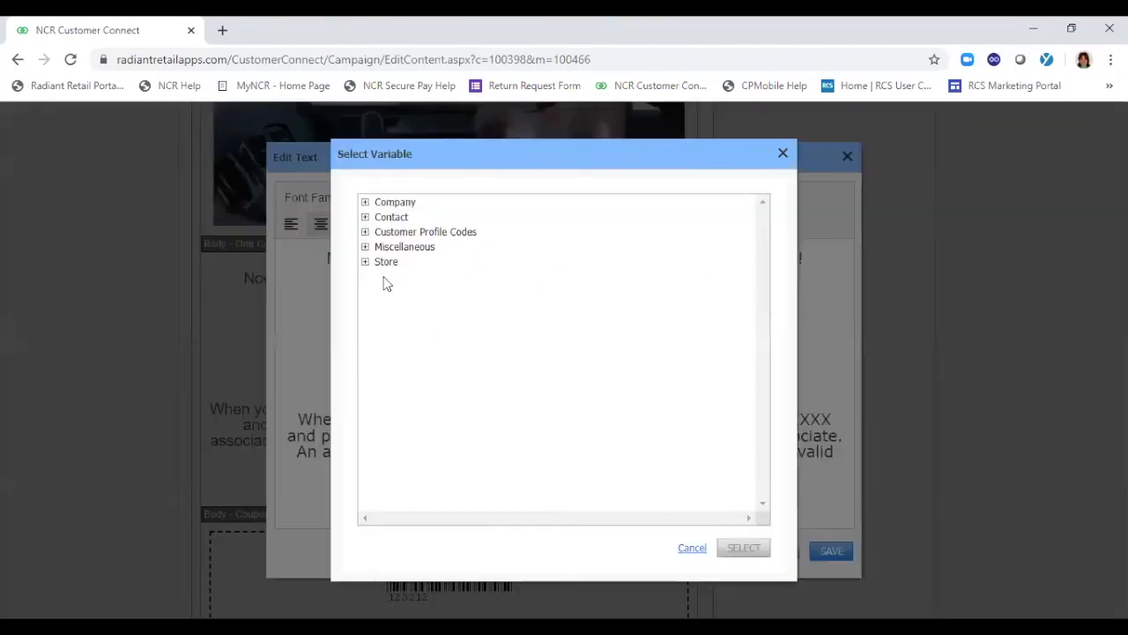
pyautogui.click(367, 233)
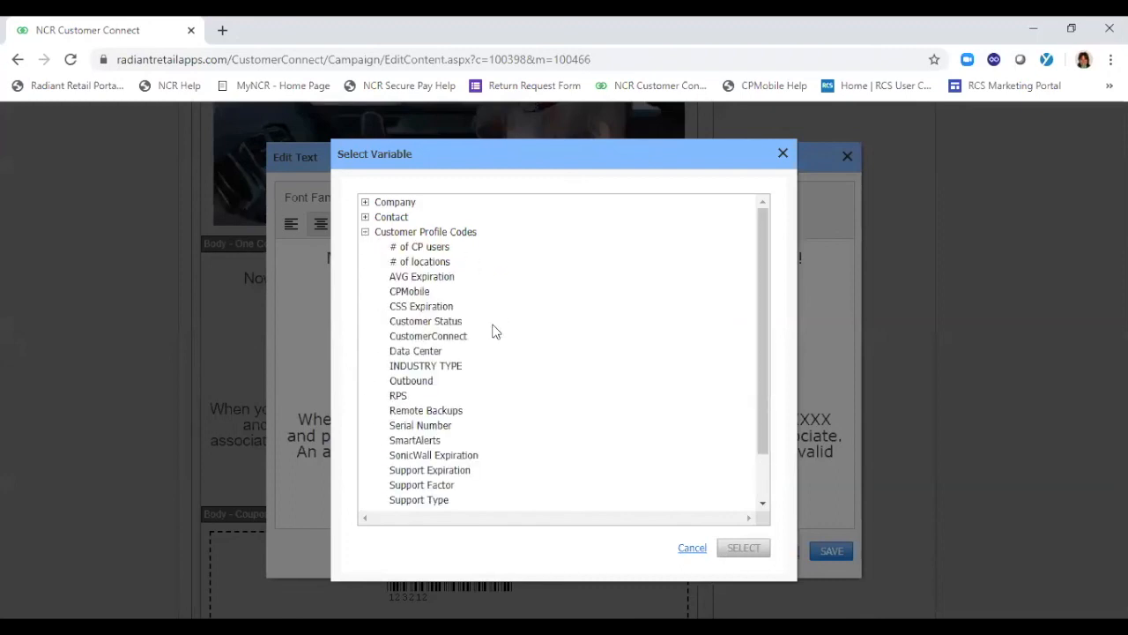
pyautogui.click(365, 232)
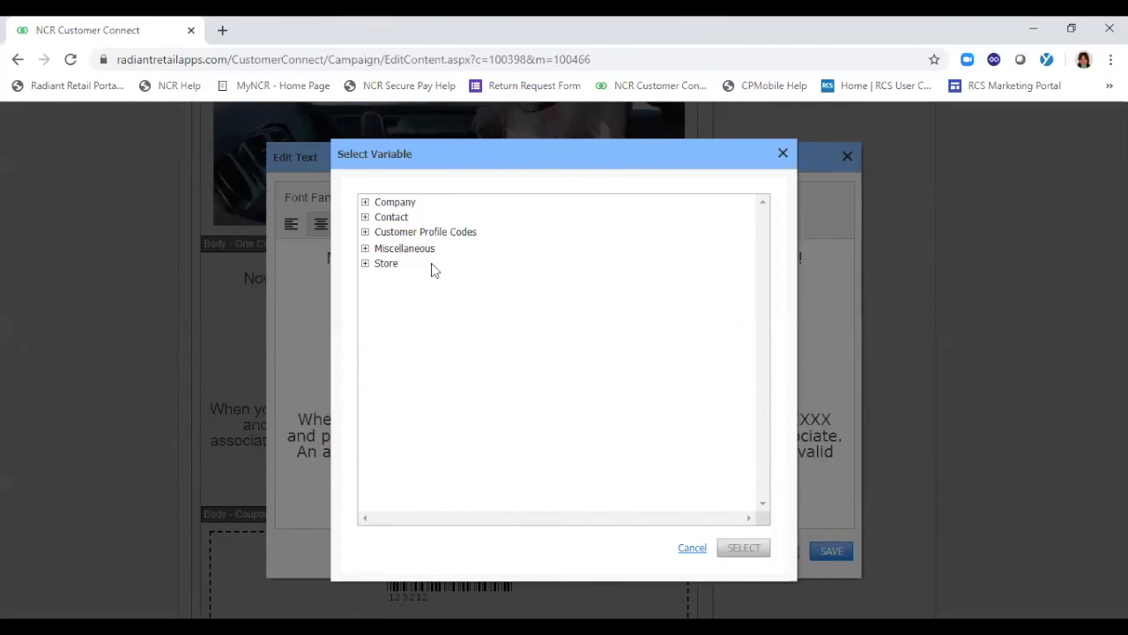
pyautogui.click(366, 204)
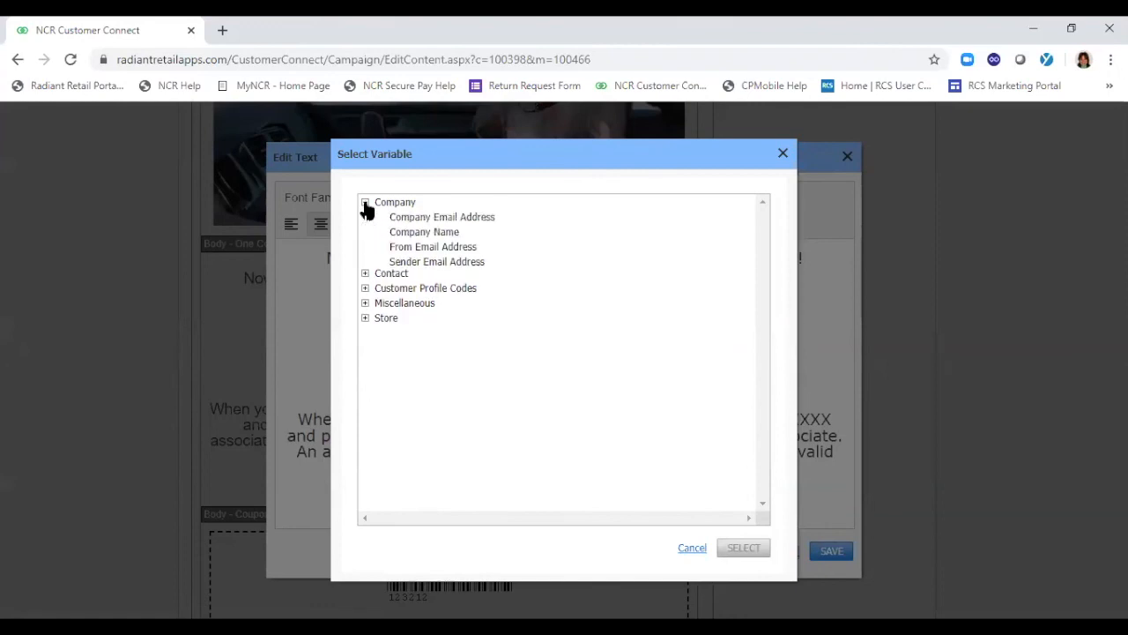
pyautogui.click(365, 323)
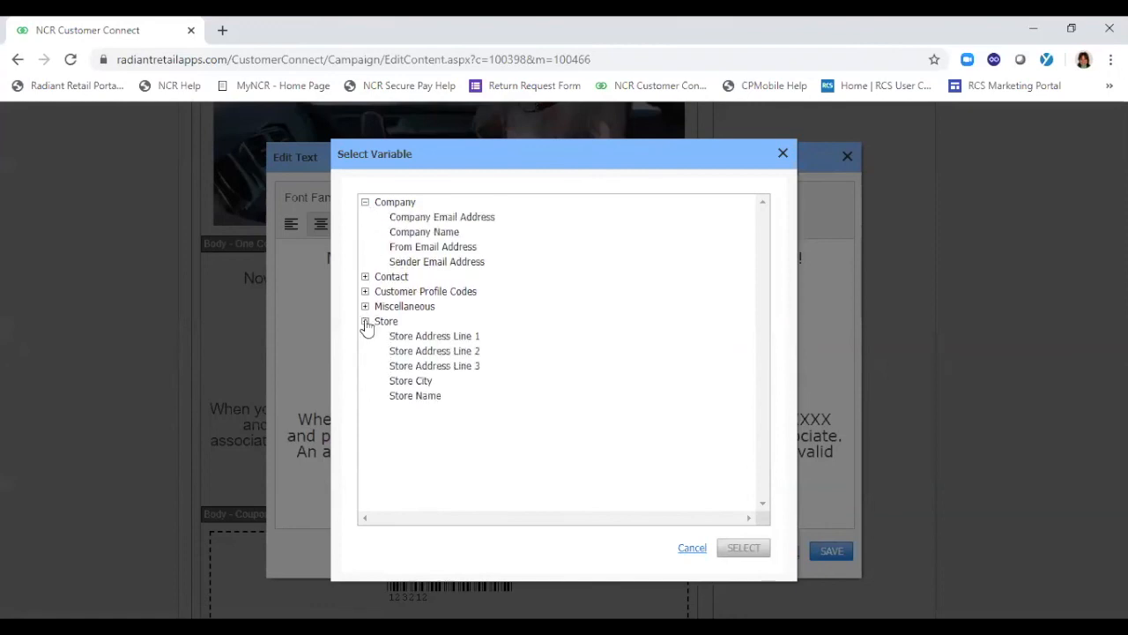
pyautogui.click(366, 307)
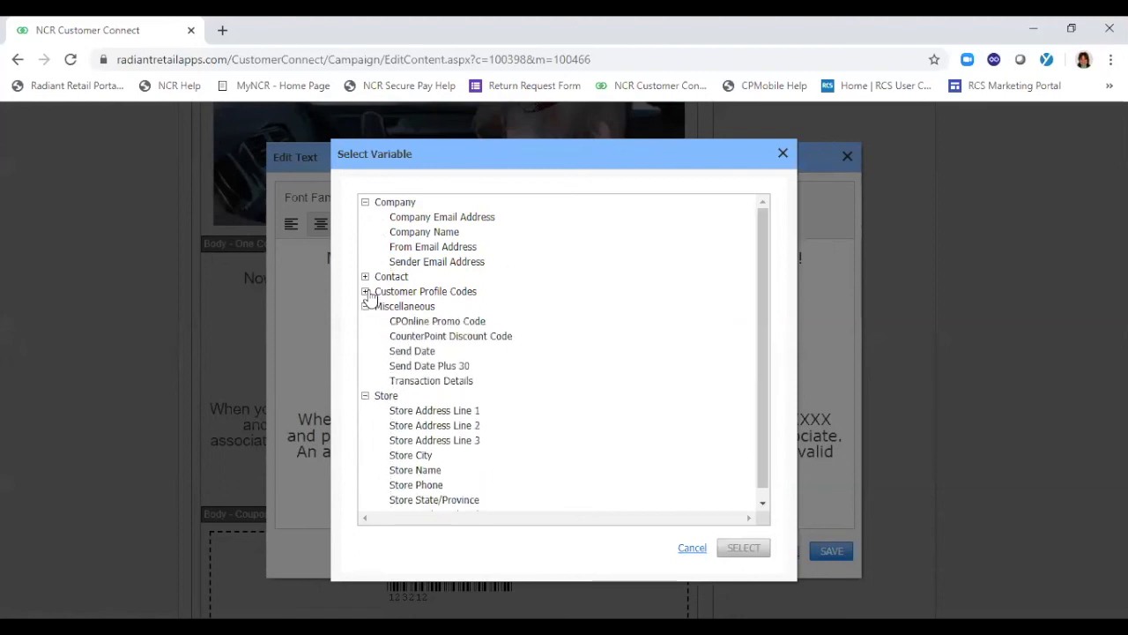
pyautogui.click(366, 277)
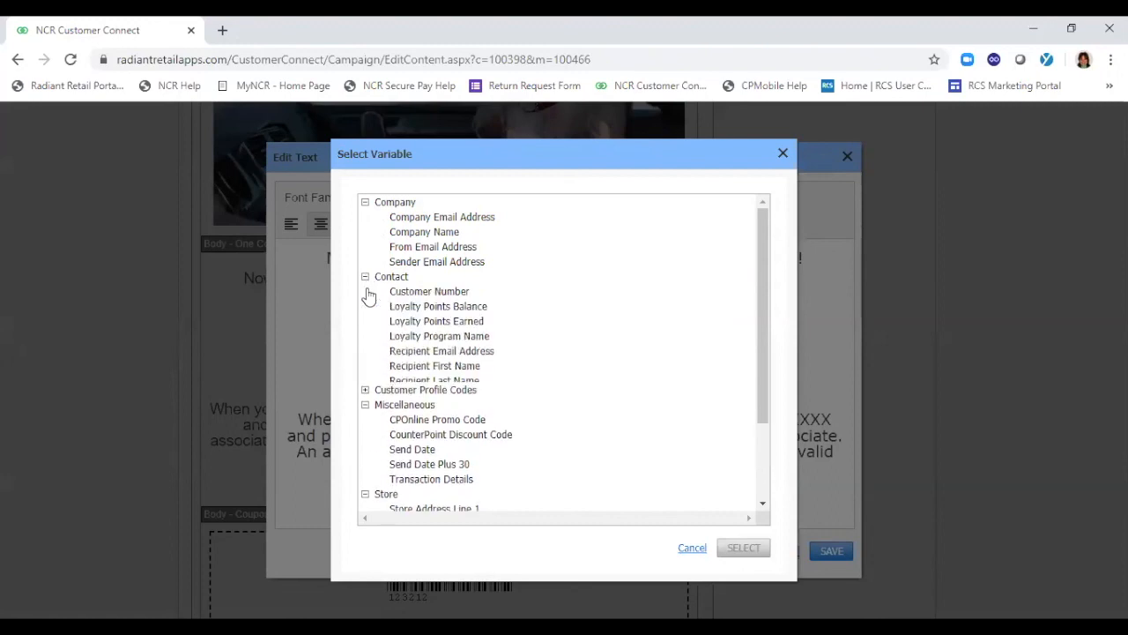
pyautogui.click(448, 308)
pyautogui.click(743, 548)
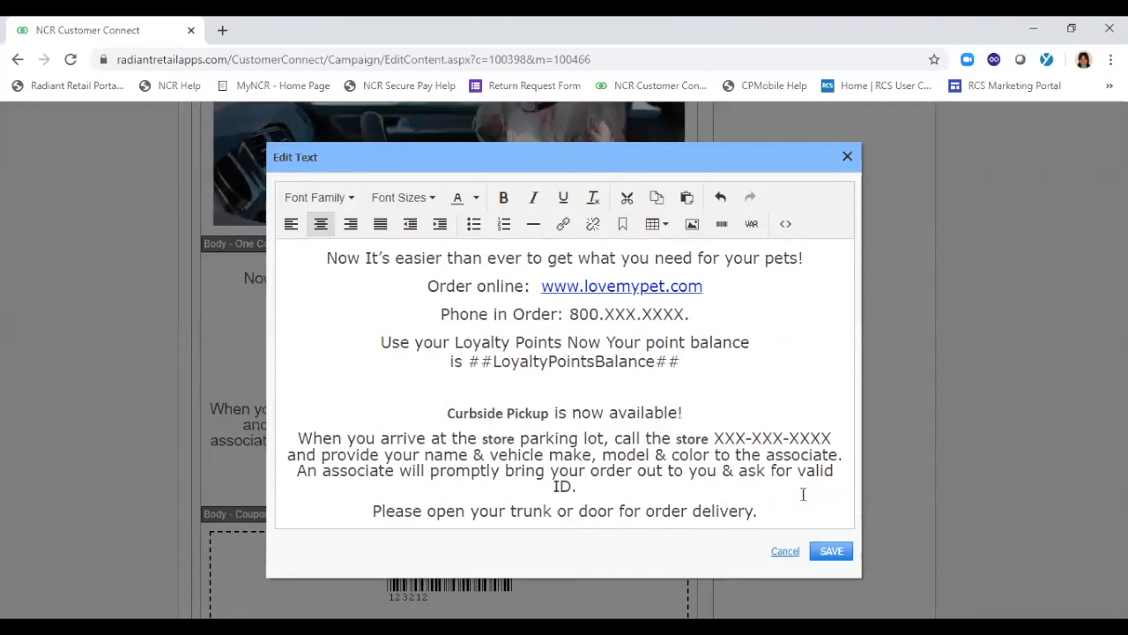
pyautogui.click(831, 550)
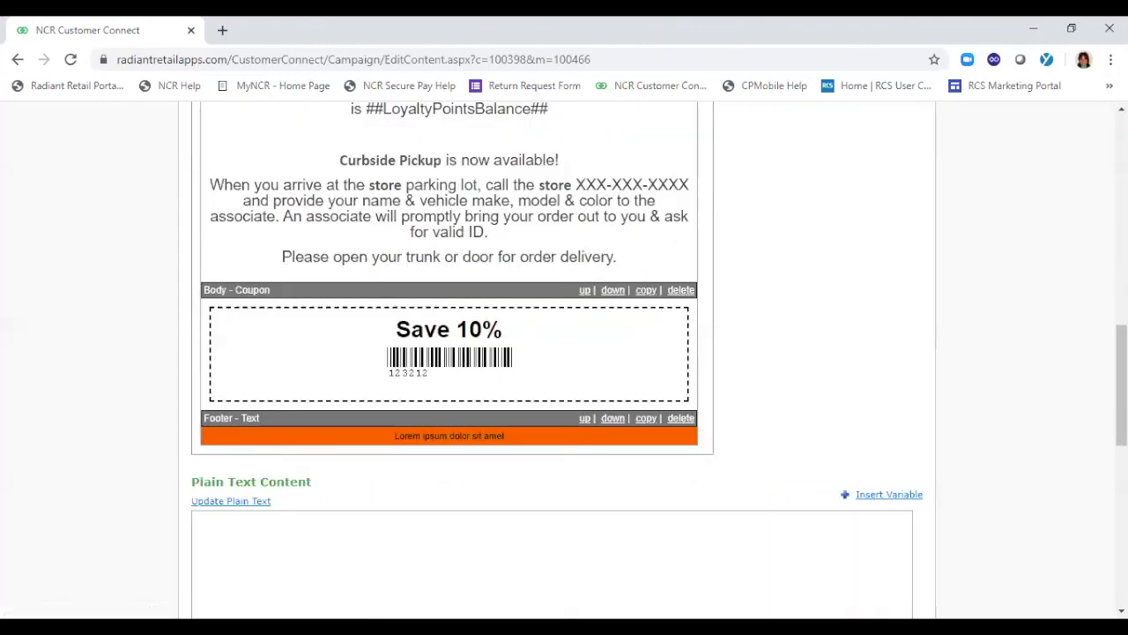
# Review the edited email content and go to the Upload New List options in the contact lists management
pyautogui.moveTo(1121, 388); pyautogui.dragTo(1121, 313)
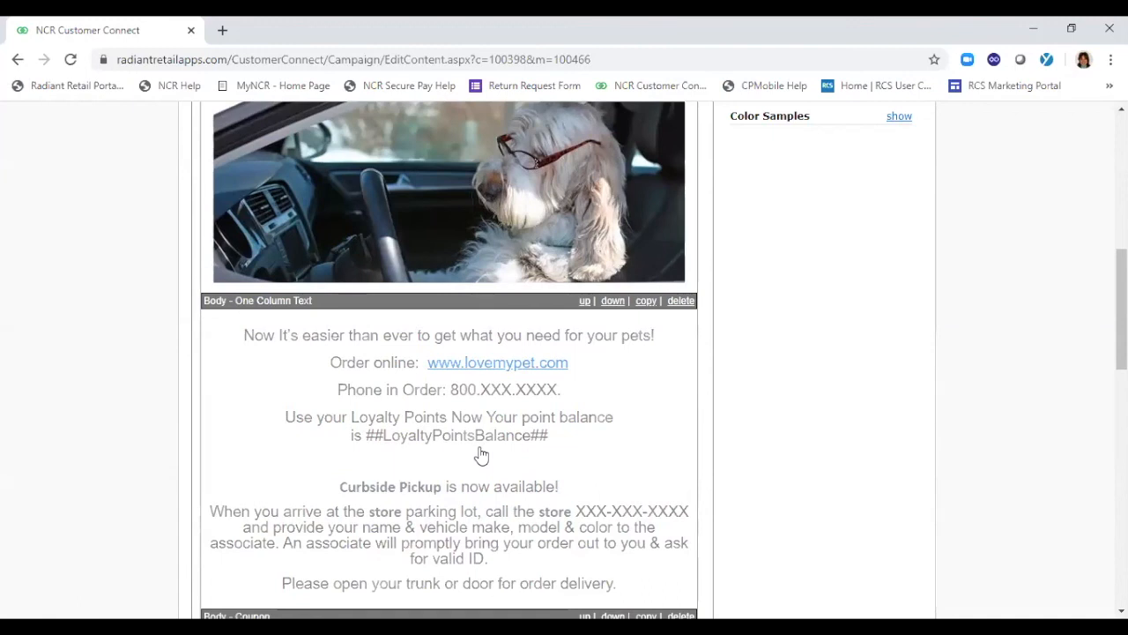
pyautogui.moveTo(1121, 308); pyautogui.dragTo(1121, 402)
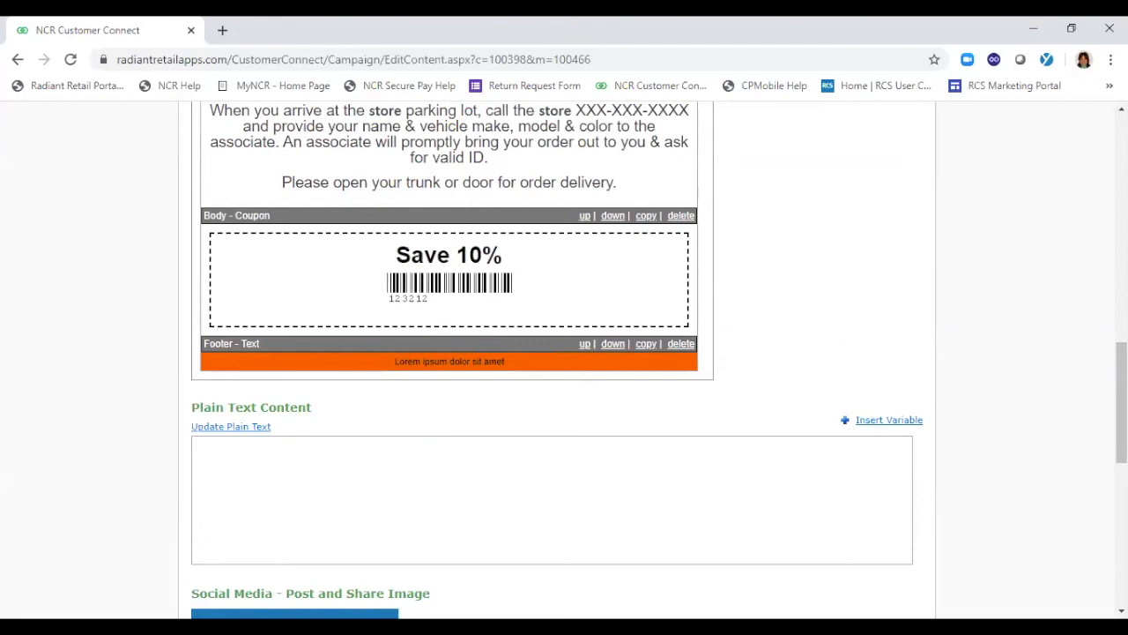
pyautogui.moveTo(1122, 406); pyautogui.dragTo(1079, 150)
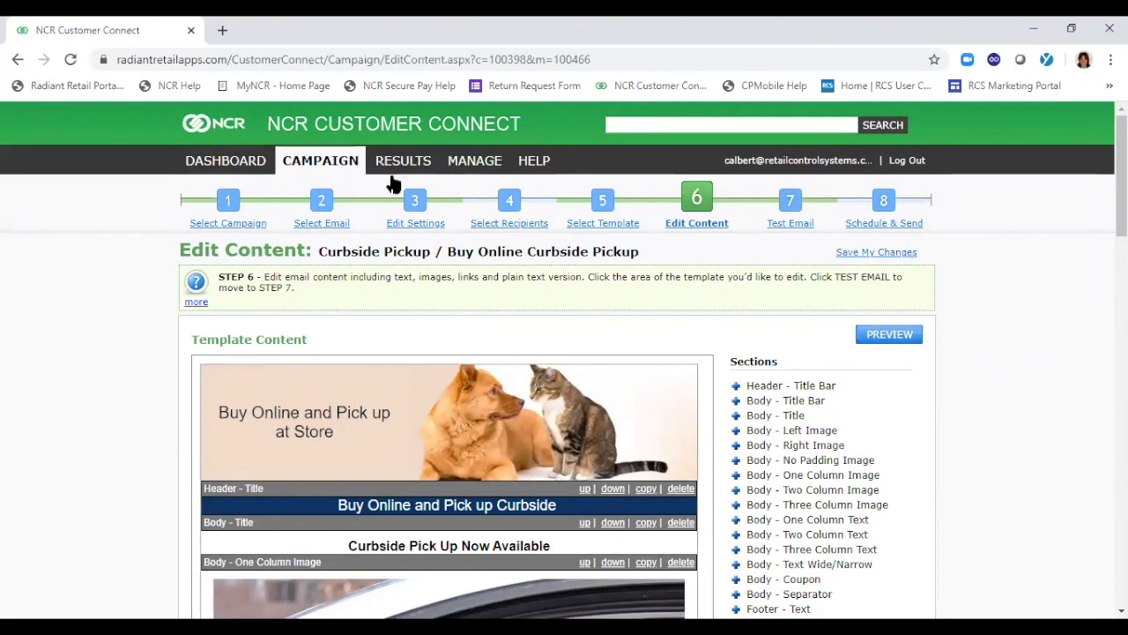
pyautogui.click(471, 167)
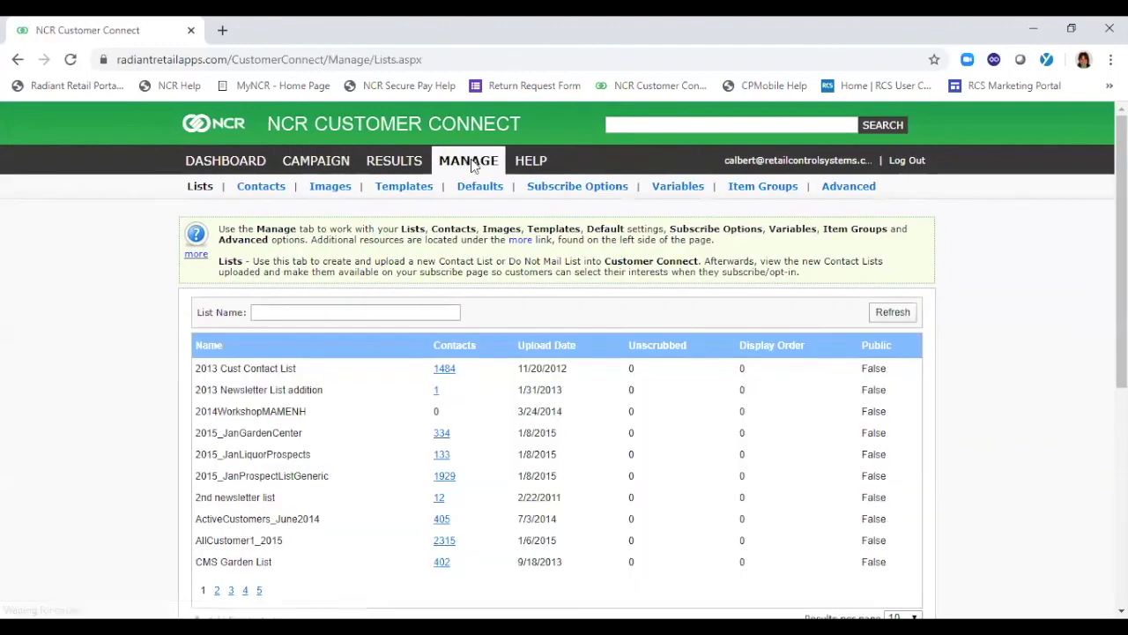
pyautogui.click(200, 187)
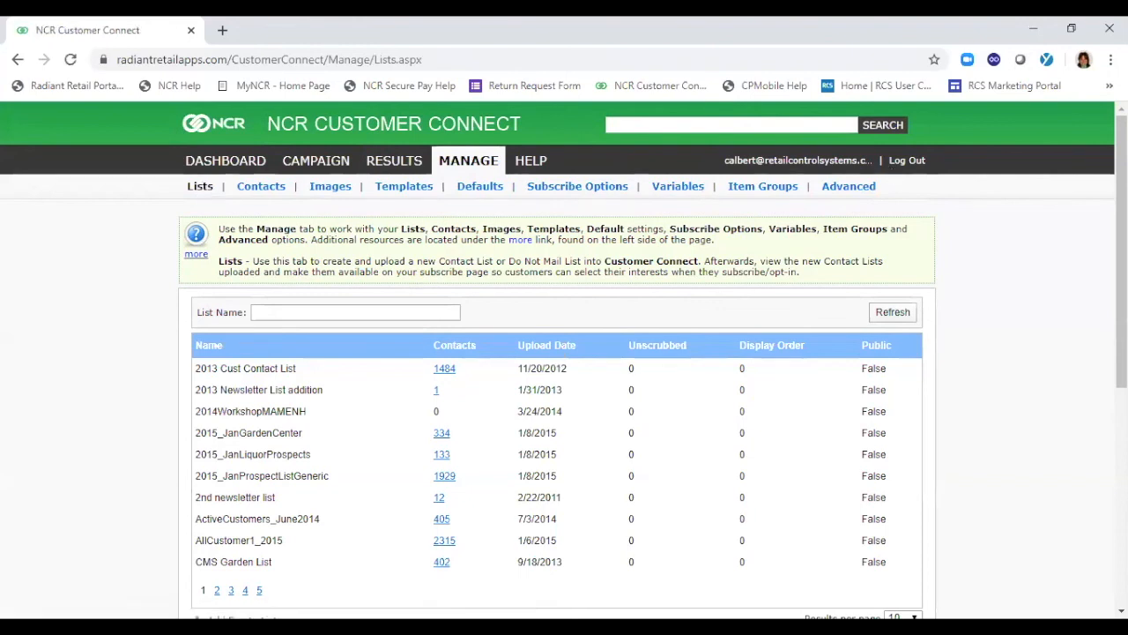
pyautogui.scroll(-1, 564, 353)
pyautogui.scroll(-3, 640, 383)
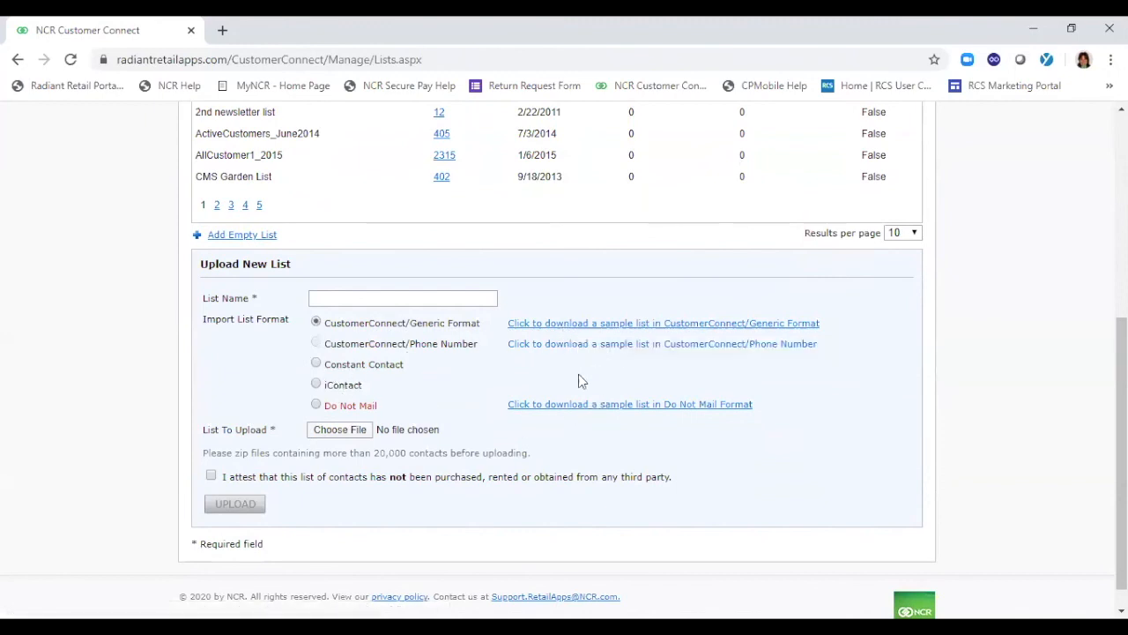
# Select Constant Contact as the new list's import format and view the file chooser without picking a file
pyautogui.click(316, 365)
pyautogui.click(316, 385)
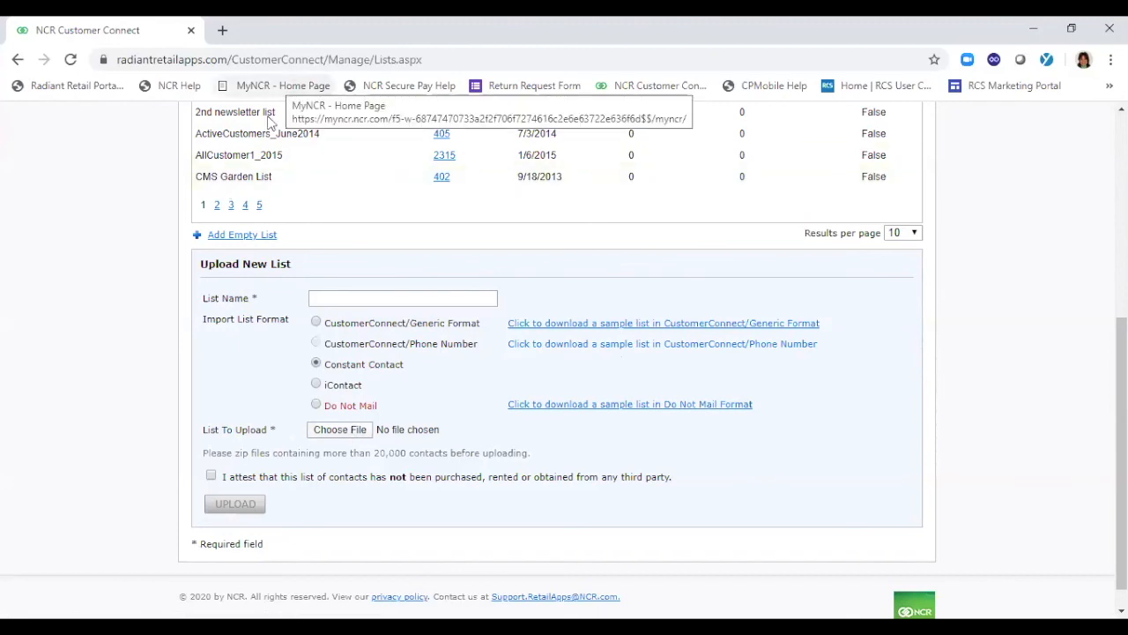
pyautogui.click(342, 430)
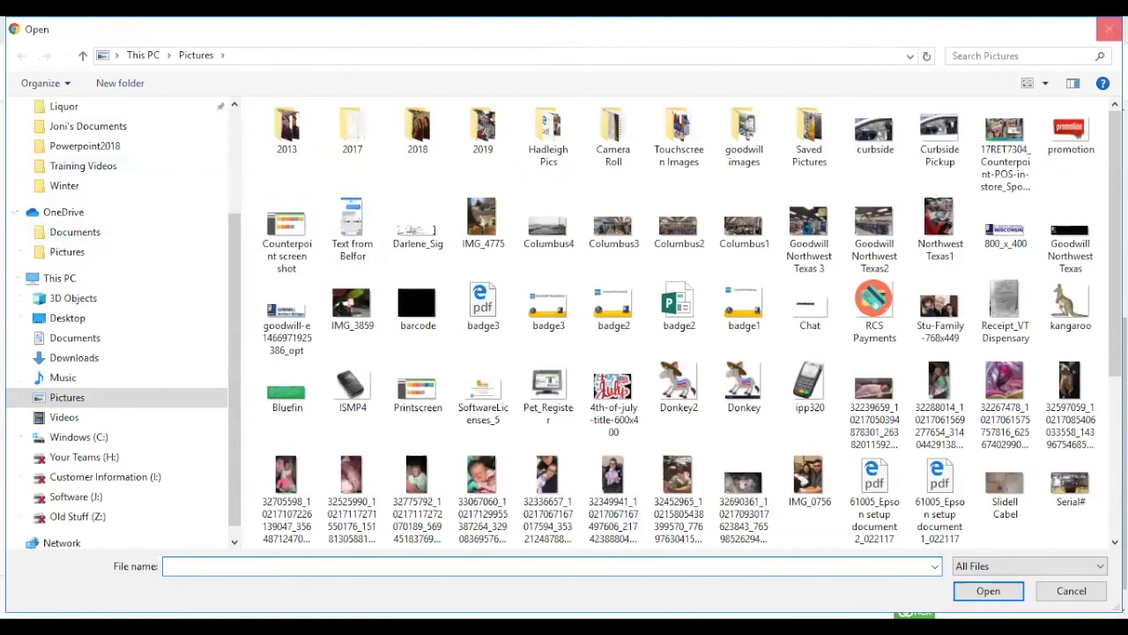
pyautogui.click(1110, 29)
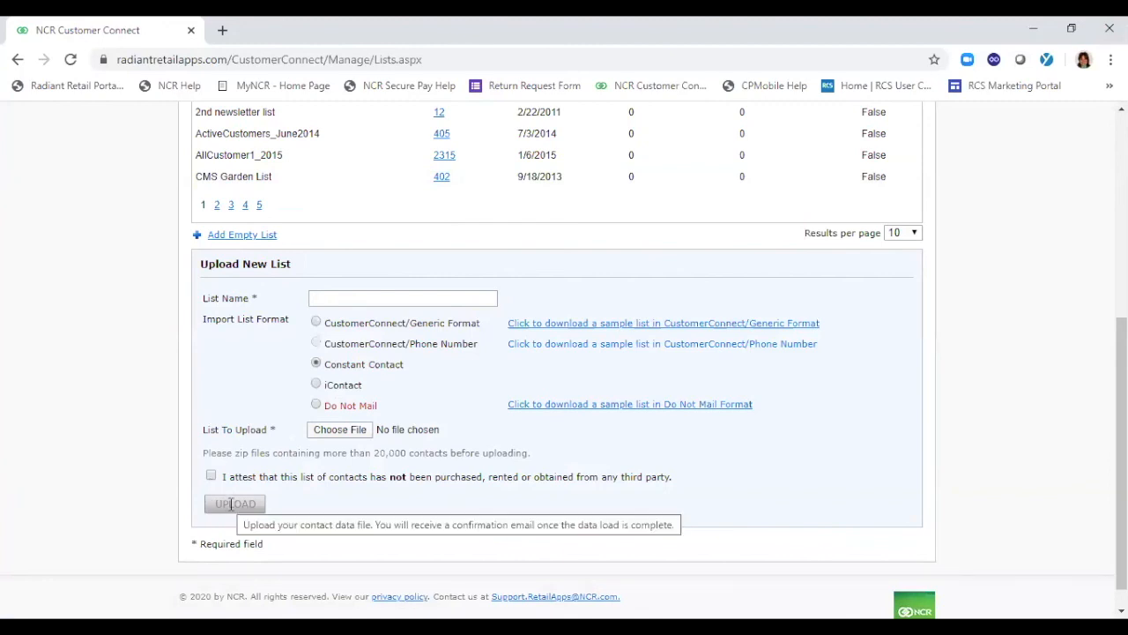
pyautogui.moveTo(1122, 388); pyautogui.dragTo(1122, 393)
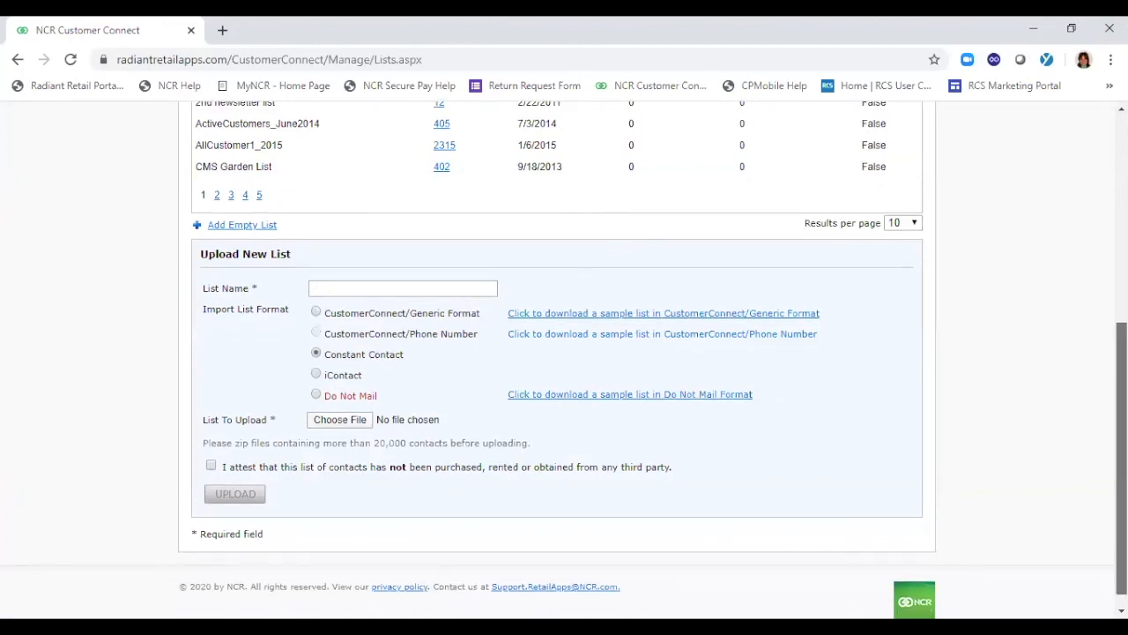
# Look through the Images, Templates and Contacts management pages
pyautogui.scroll(4, 1094, 171)
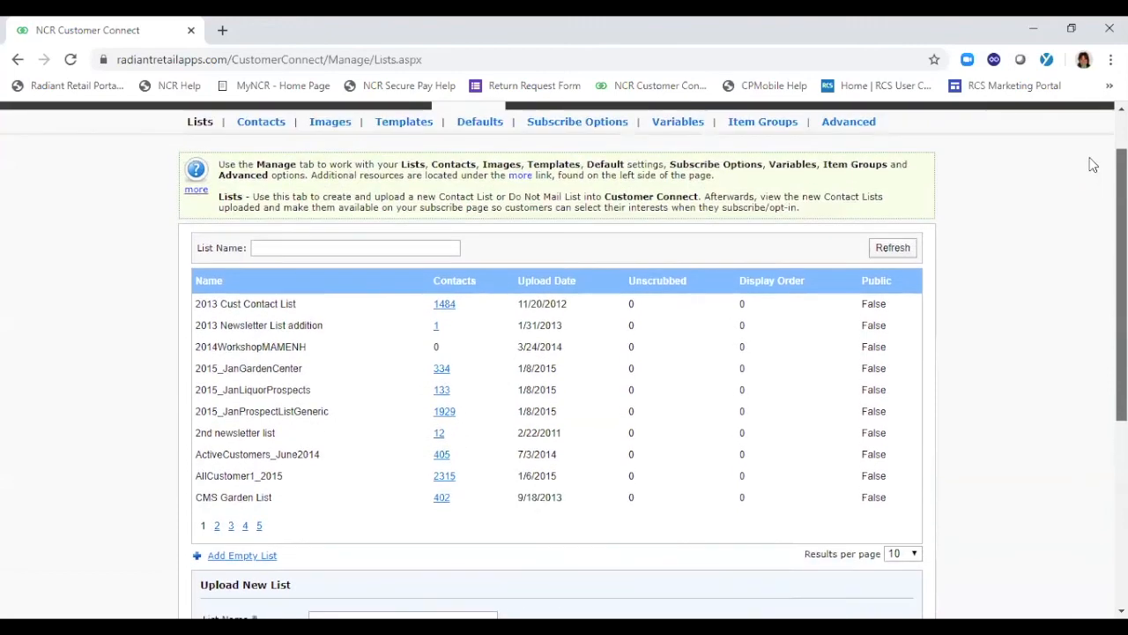
pyautogui.scroll(2, 1094, 171)
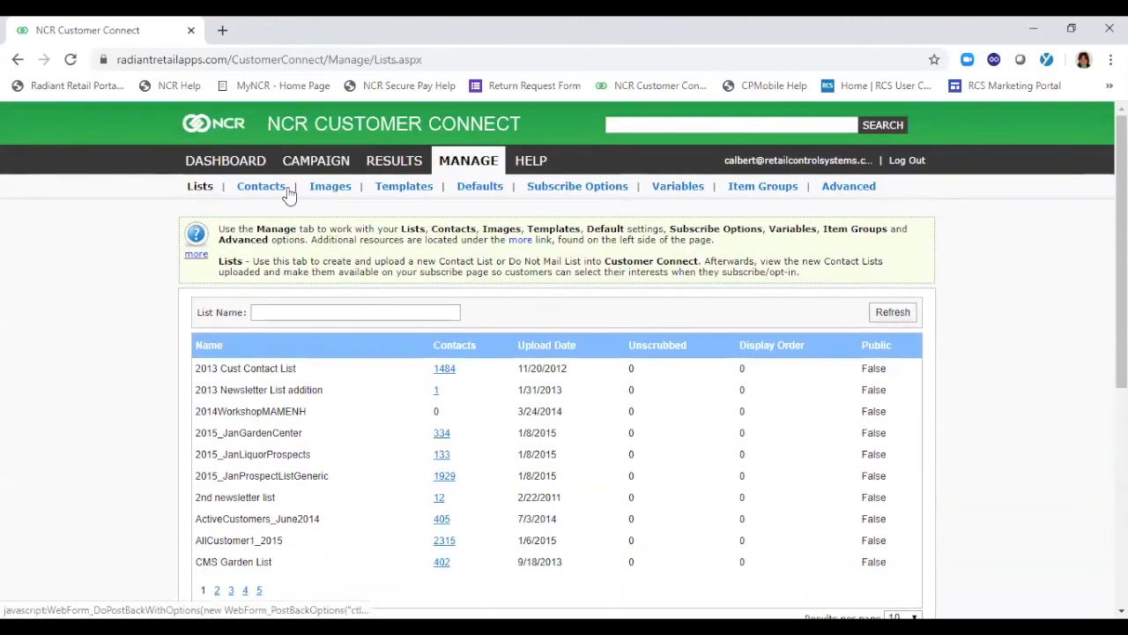
pyautogui.click(330, 188)
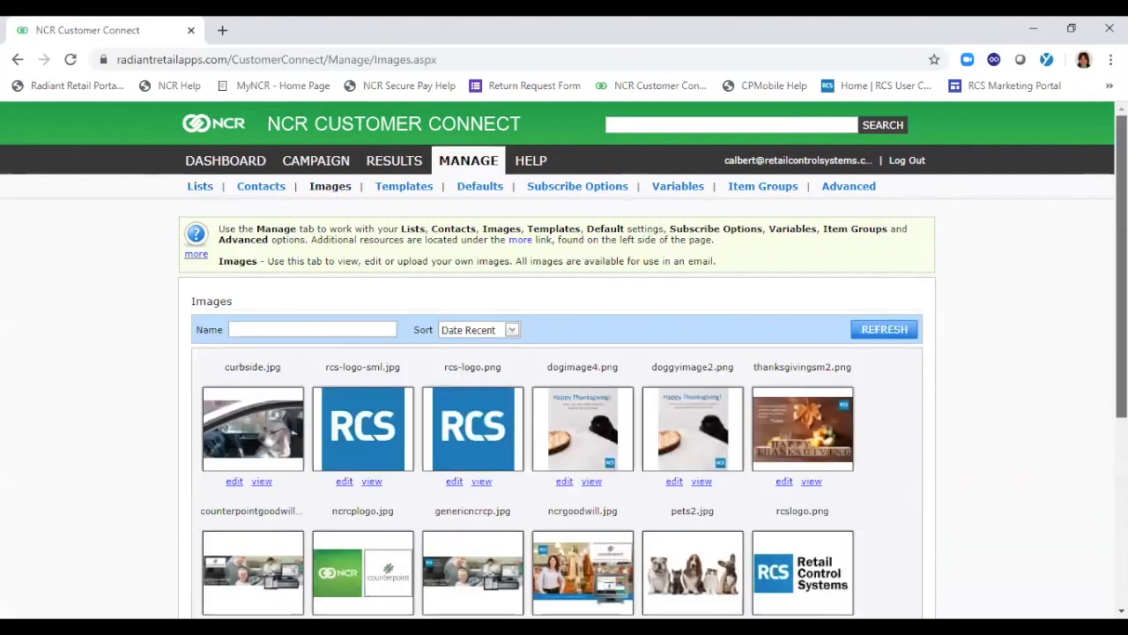
pyautogui.scroll(-2, 469, 199)
pyautogui.scroll(-2, 557, 360)
pyautogui.scroll(1, 557, 360)
pyautogui.scroll(3, 1082, 136)
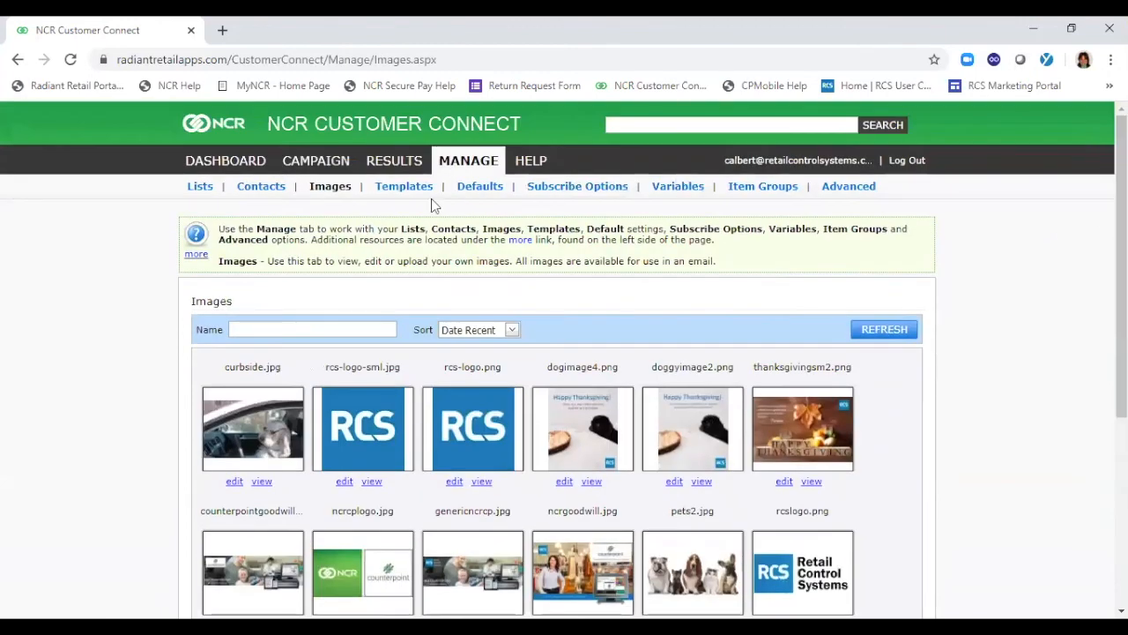
pyautogui.click(401, 195)
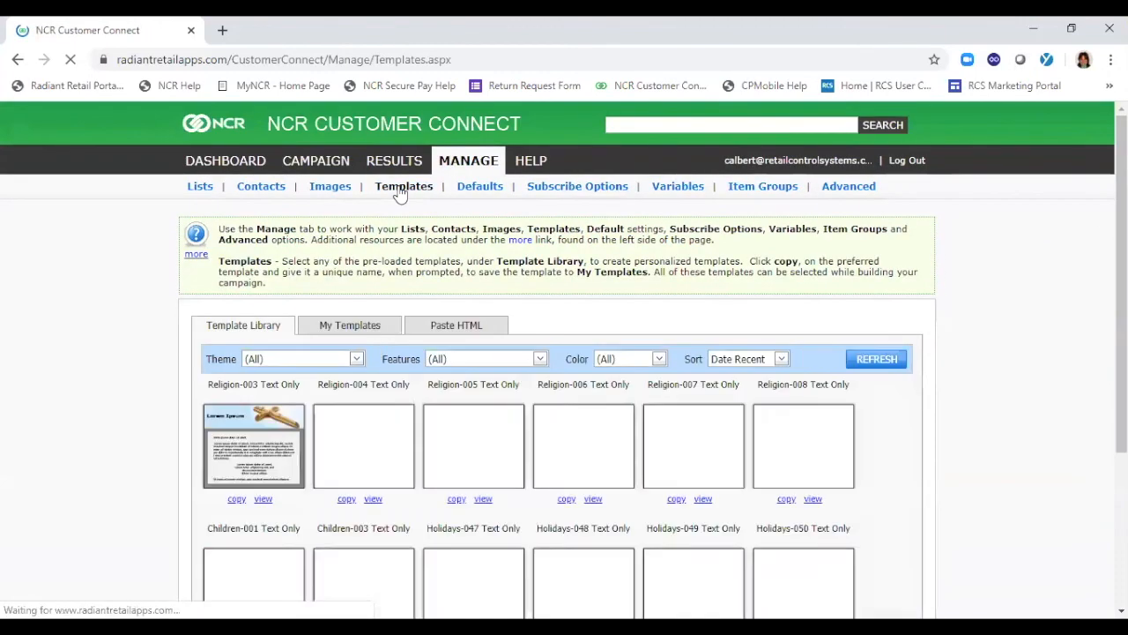
pyautogui.click(265, 194)
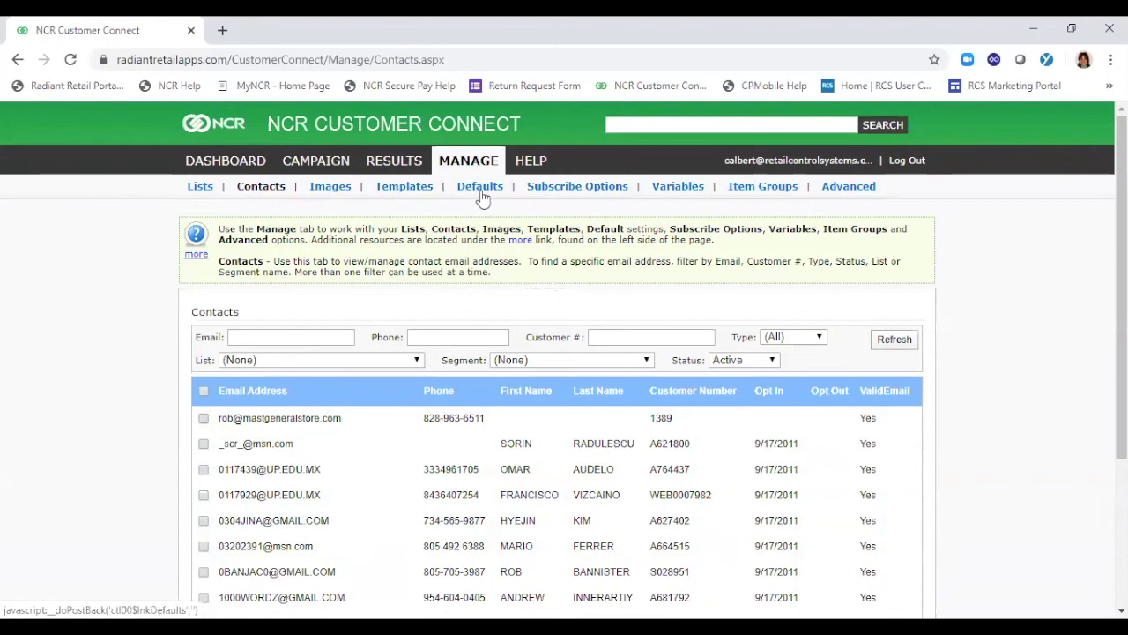
# View the HTML subscribe link code in Subscribe Options, select the whole snippet, close it and go to the Variables page
pyautogui.click(561, 196)
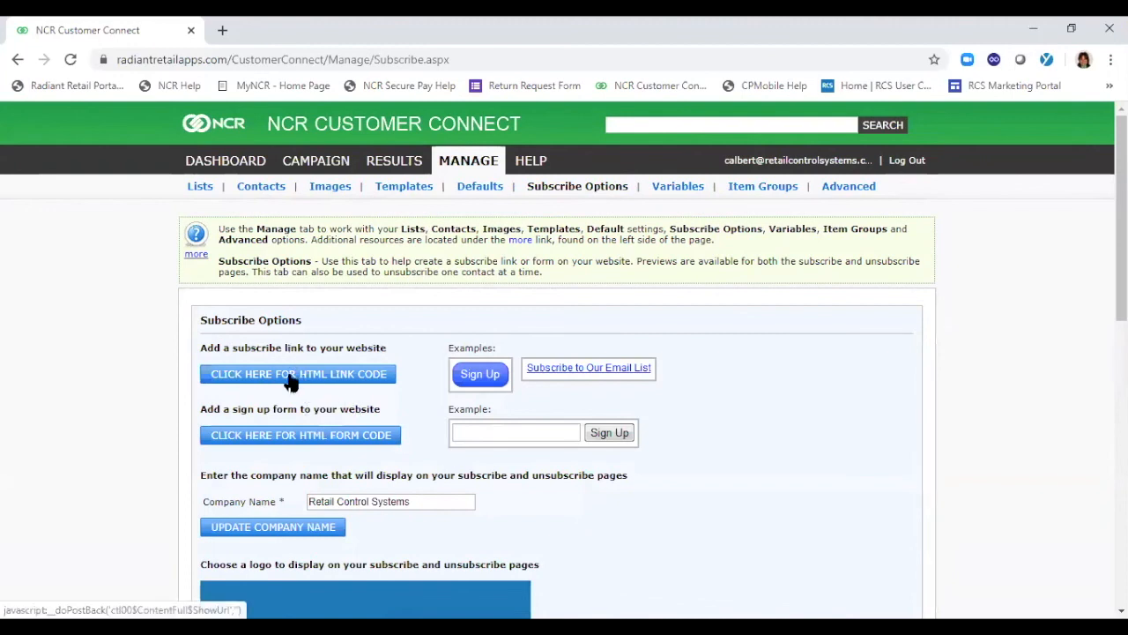
pyautogui.click(291, 381)
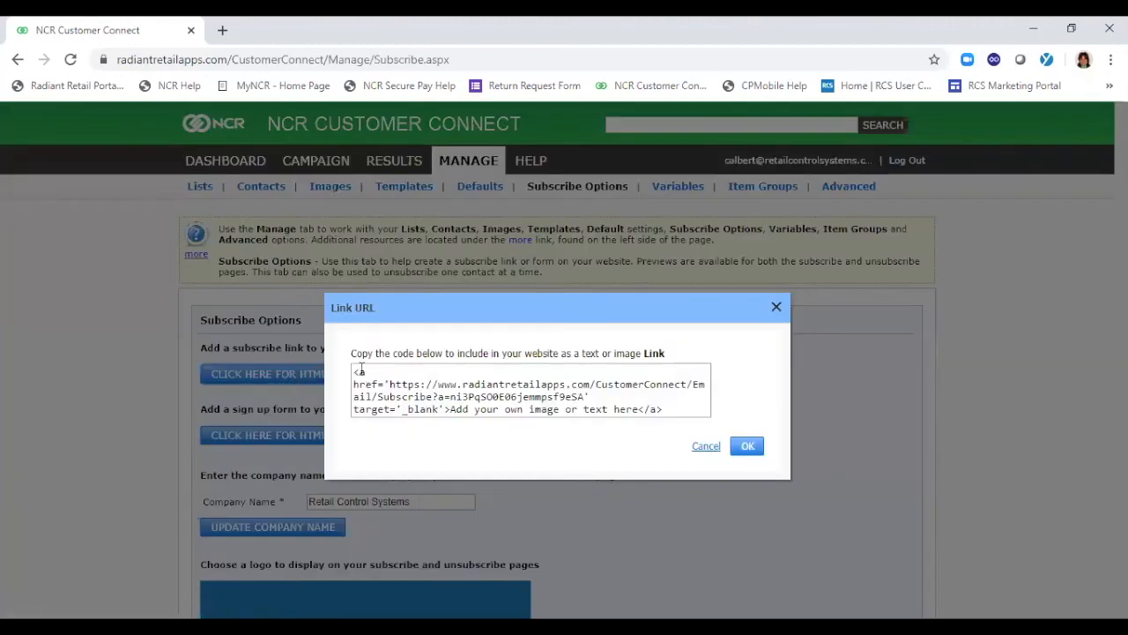
pyautogui.moveTo(352, 373); pyautogui.dragTo(670, 414)
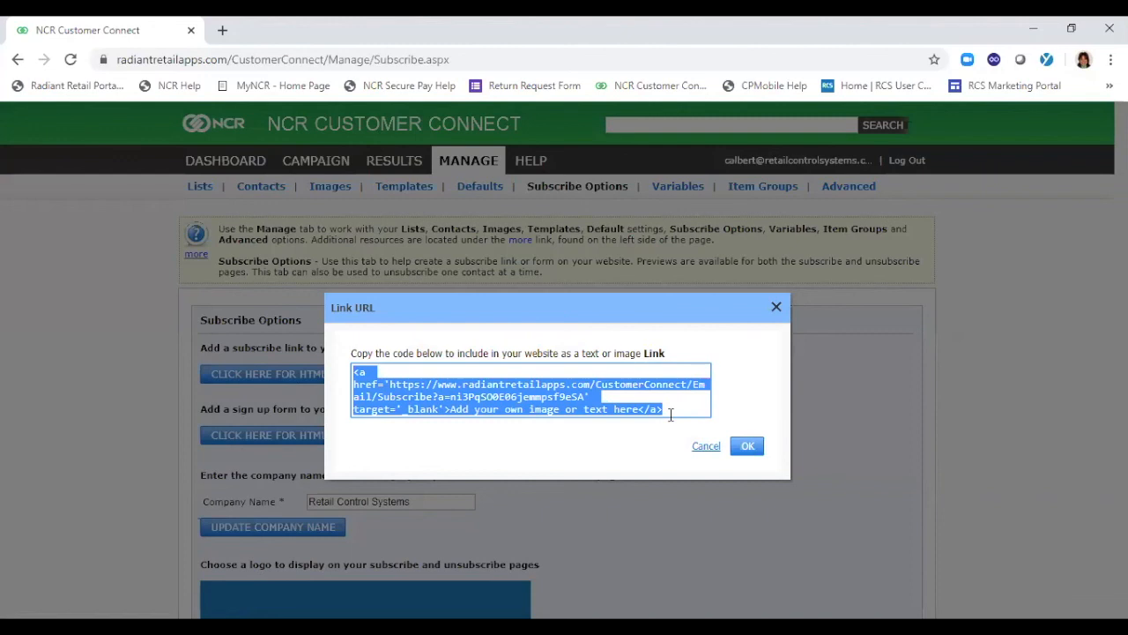
pyautogui.click(752, 450)
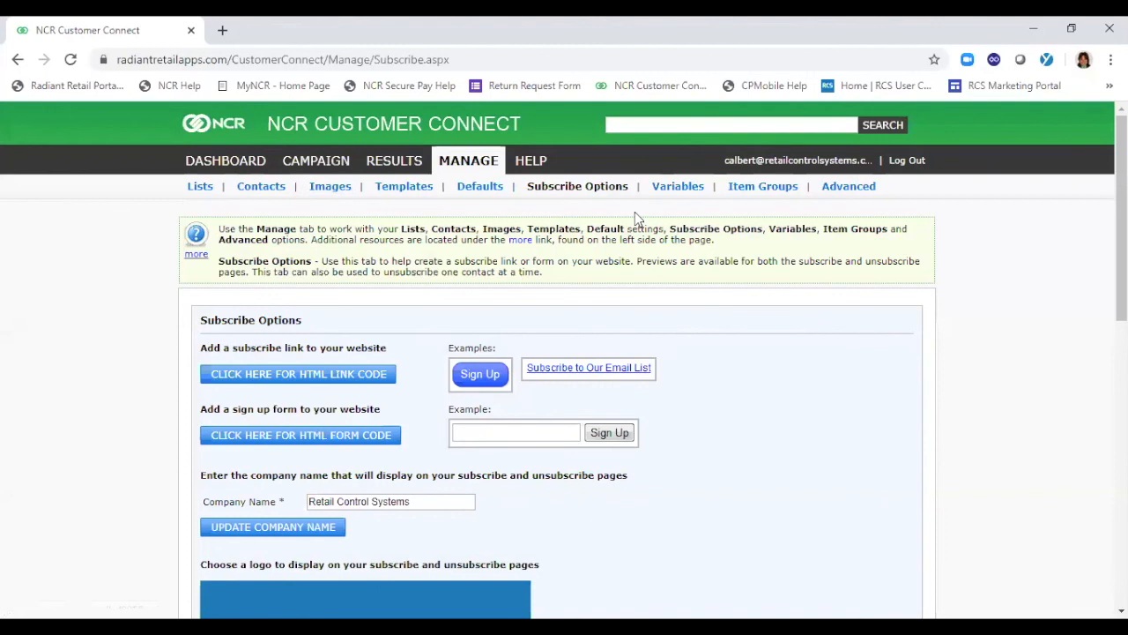
pyautogui.click(697, 188)
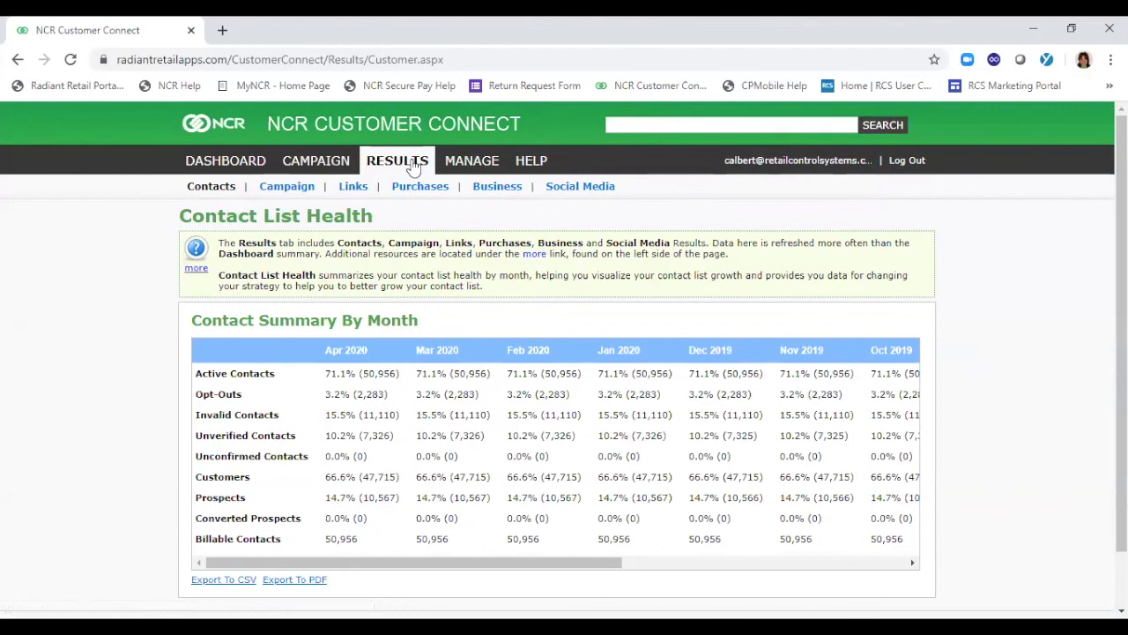
# List the campaign results with a mailout start date of 1/9/2015 and review their bounces, opens, complaints, clicks and purchases
pyautogui.click(227, 192)
pyautogui.click(283, 189)
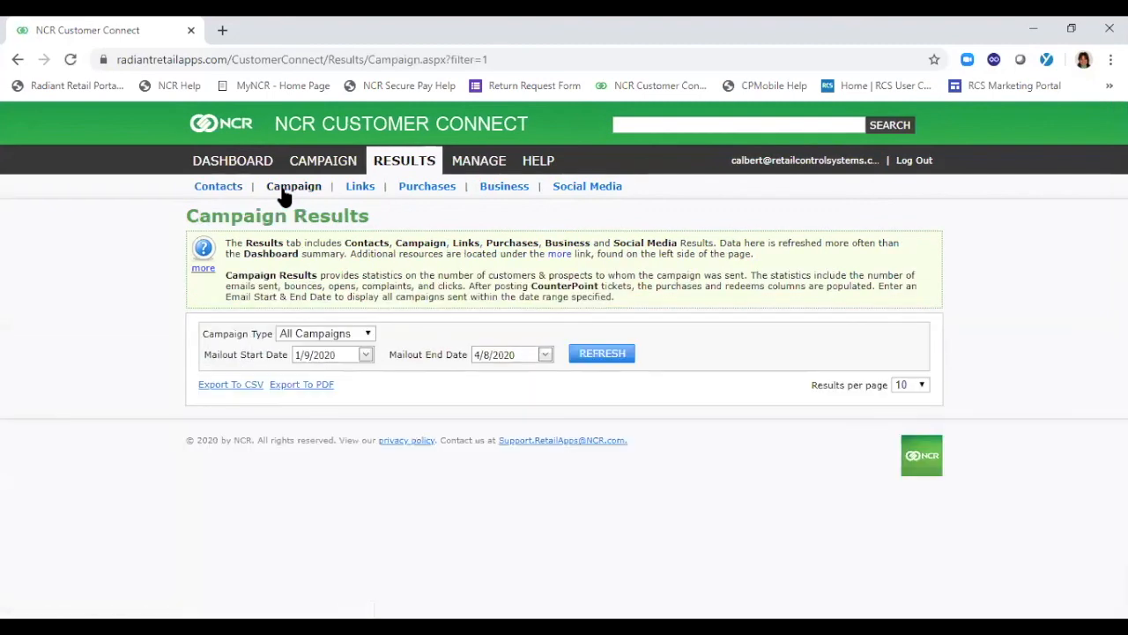
pyautogui.click(335, 354)
pyautogui.press('BackSpace')
pyautogui.press('BackSpace')
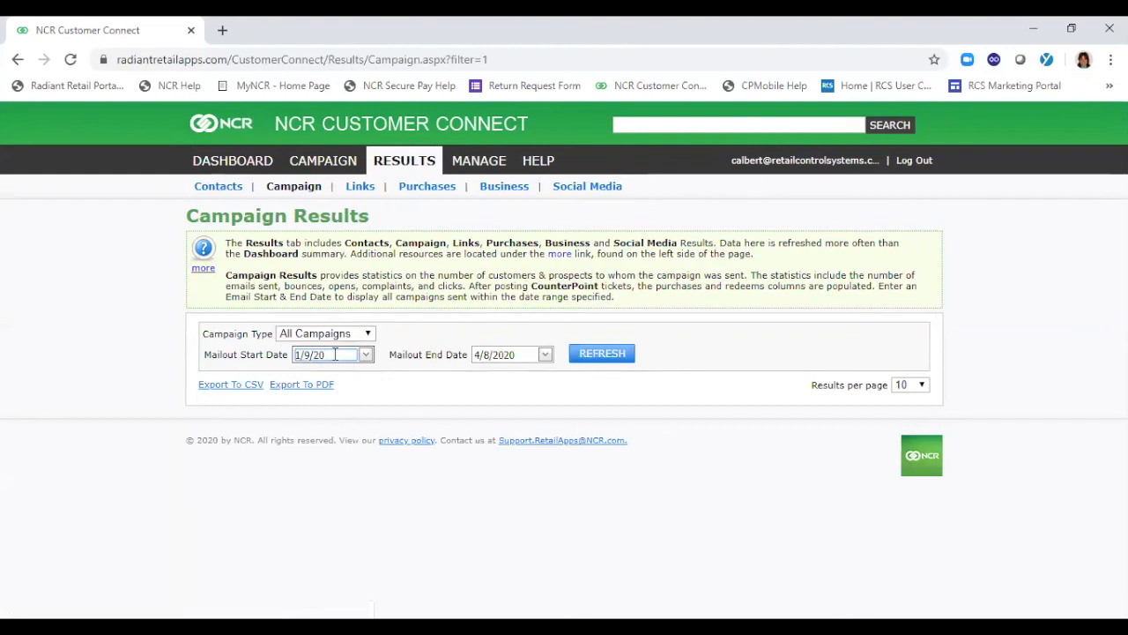
pyautogui.press('BackSpace')
pyautogui.write('2015')
pyautogui.click(605, 354)
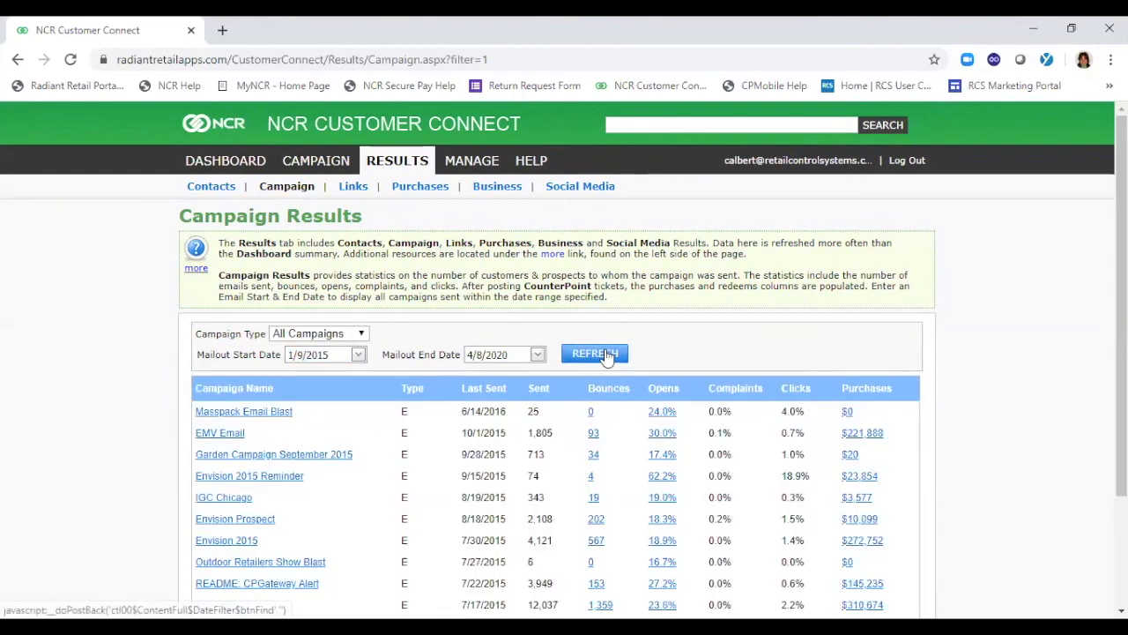
pyautogui.scroll(-3, 556, 352)
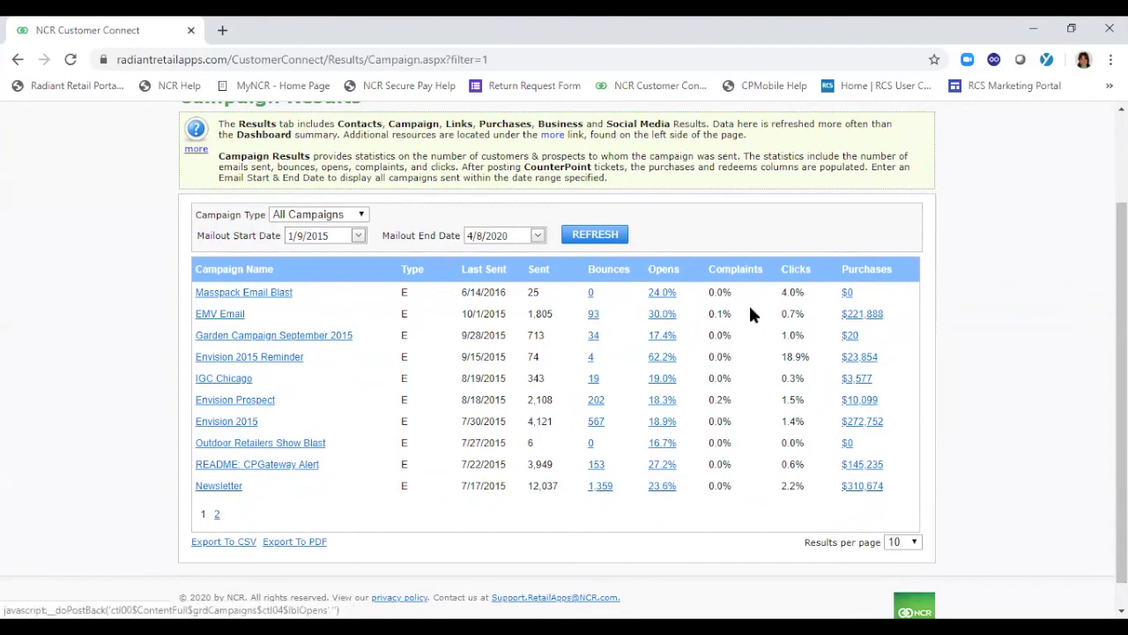
pyautogui.moveTo(859, 319)
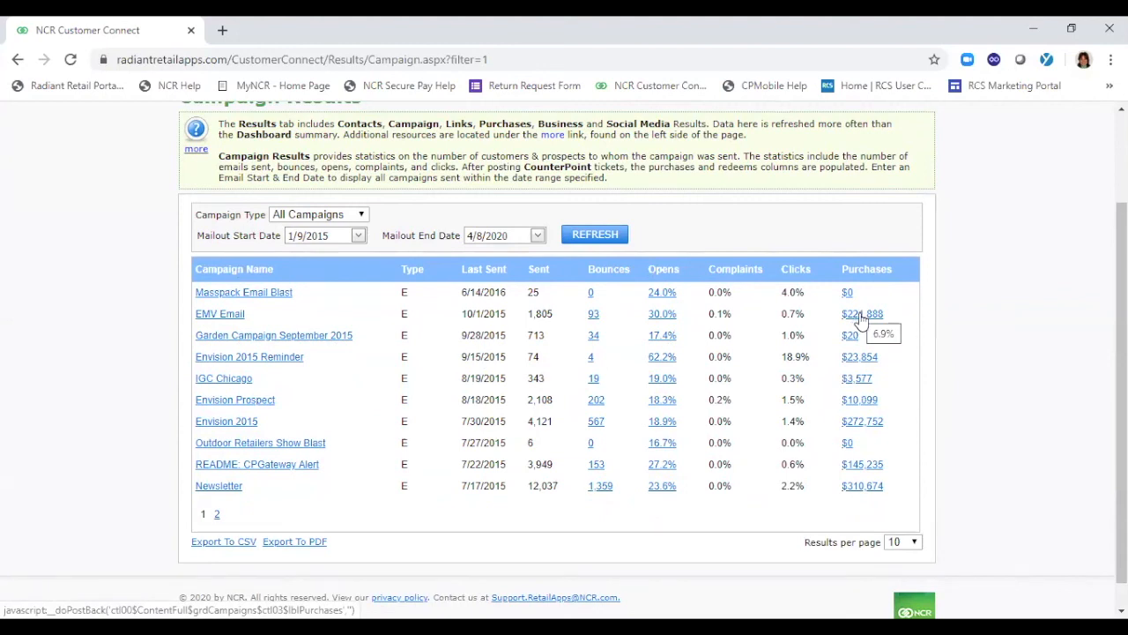
pyautogui.scroll(2, 1089, 265)
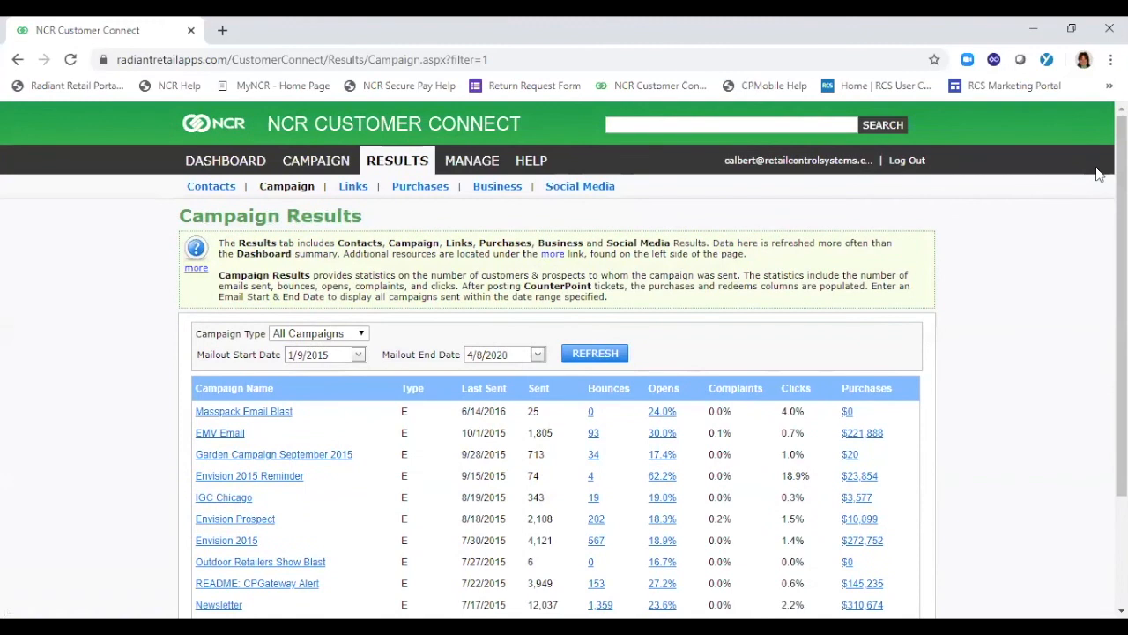
# List the email link tracking results with a click start date of 1/9/2015 and look through the tracked links
pyautogui.click(351, 196)
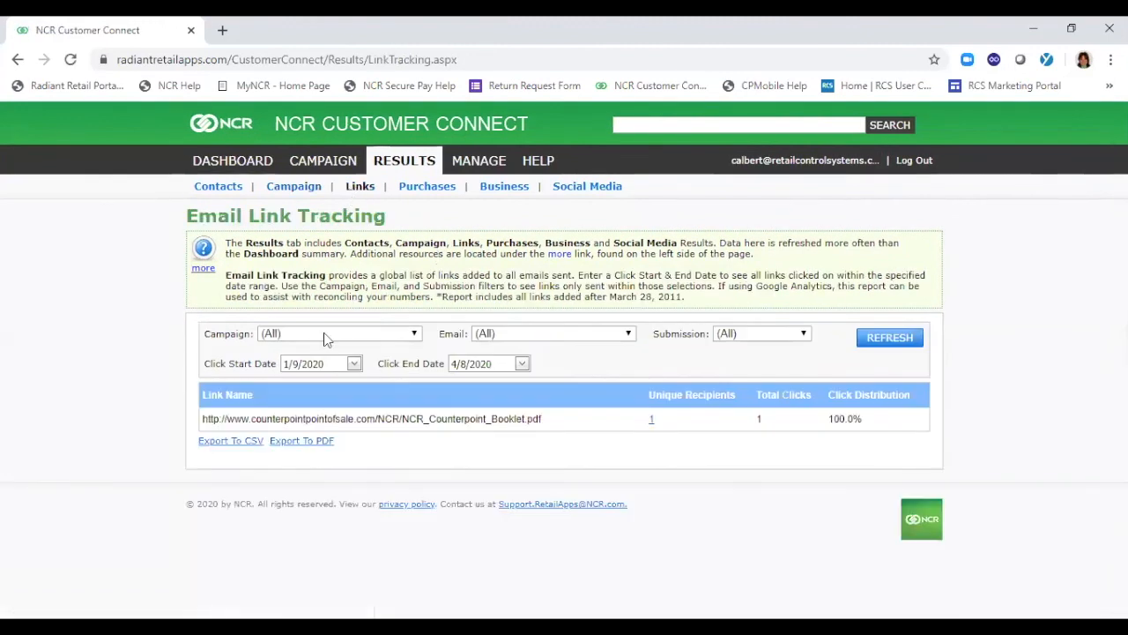
pyautogui.click(324, 362)
pyautogui.press('BackSpace')
pyautogui.write('15')
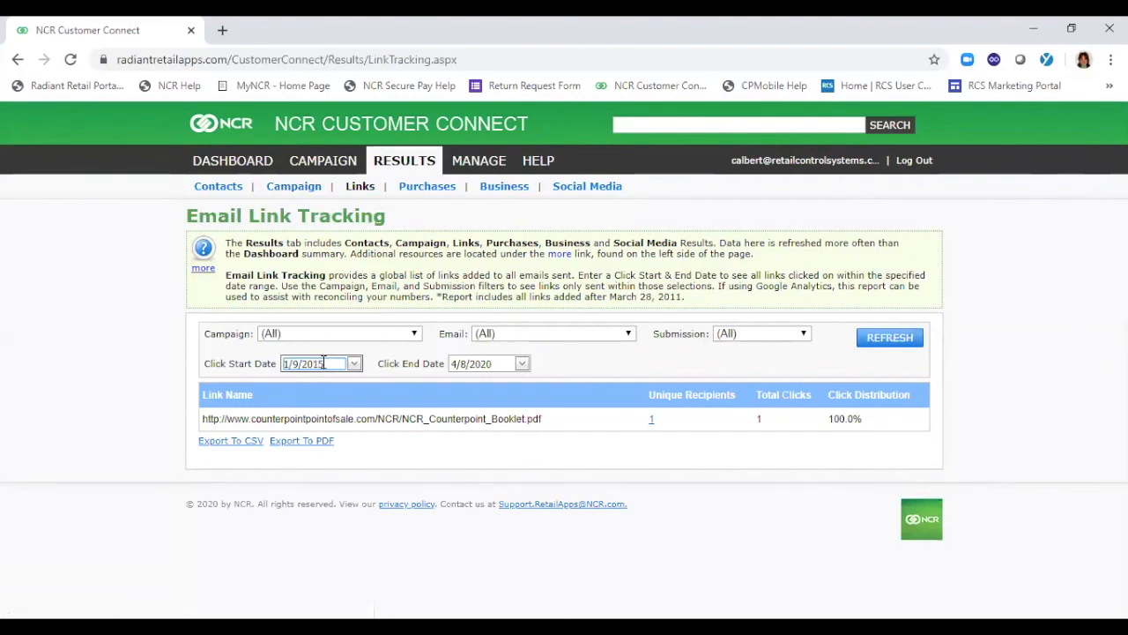
pyautogui.click(891, 339)
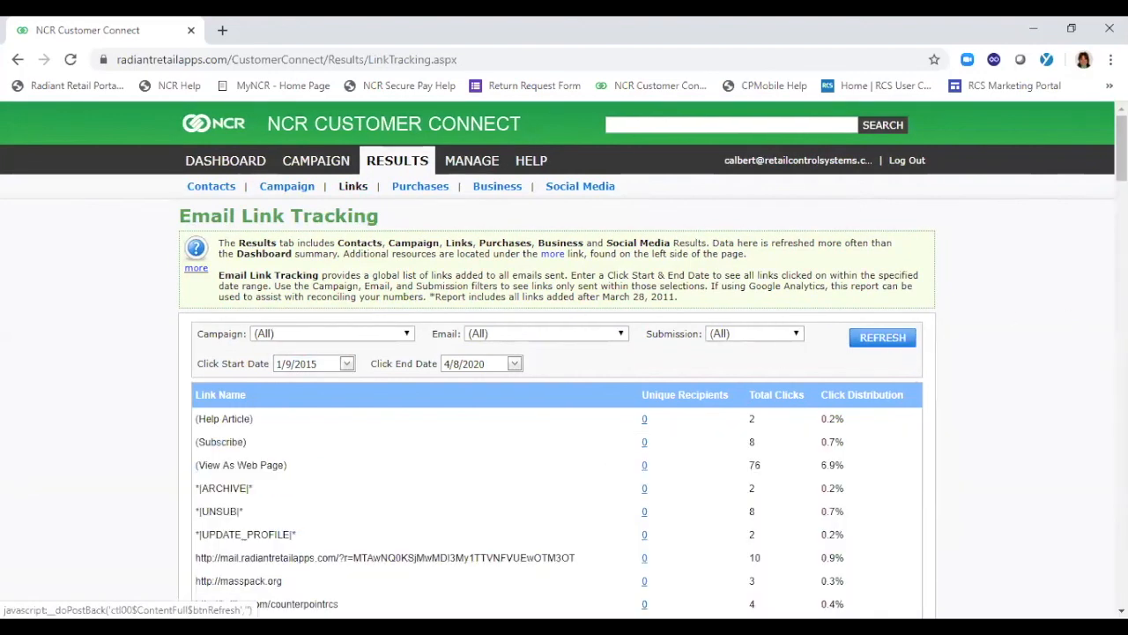
pyautogui.scroll(-3, 564, 353)
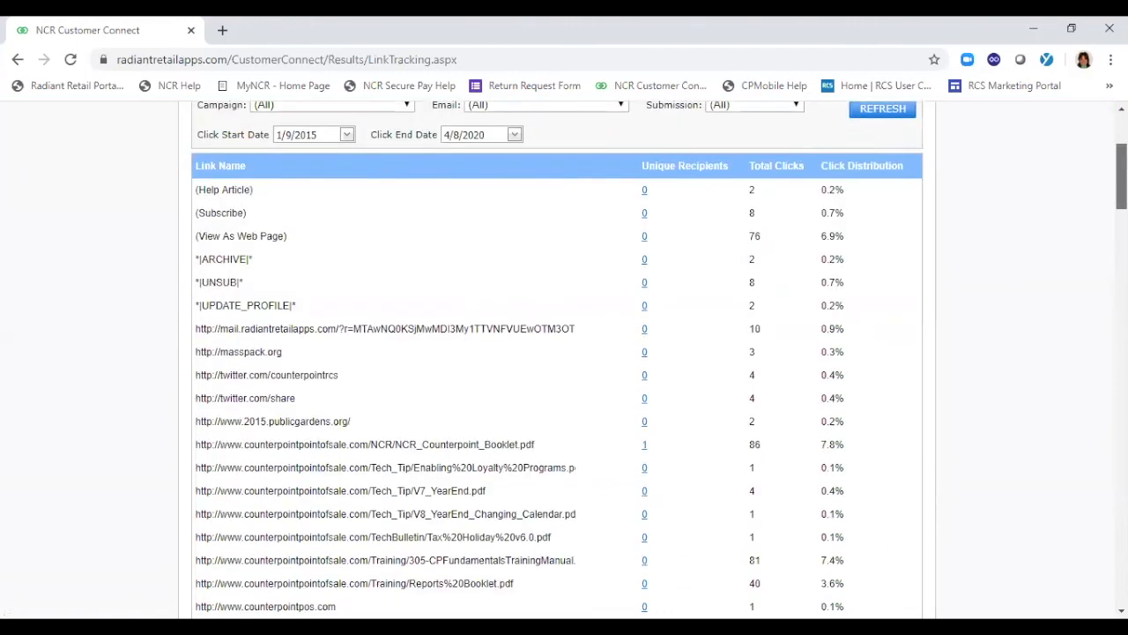
pyautogui.scroll(-1, 564, 360)
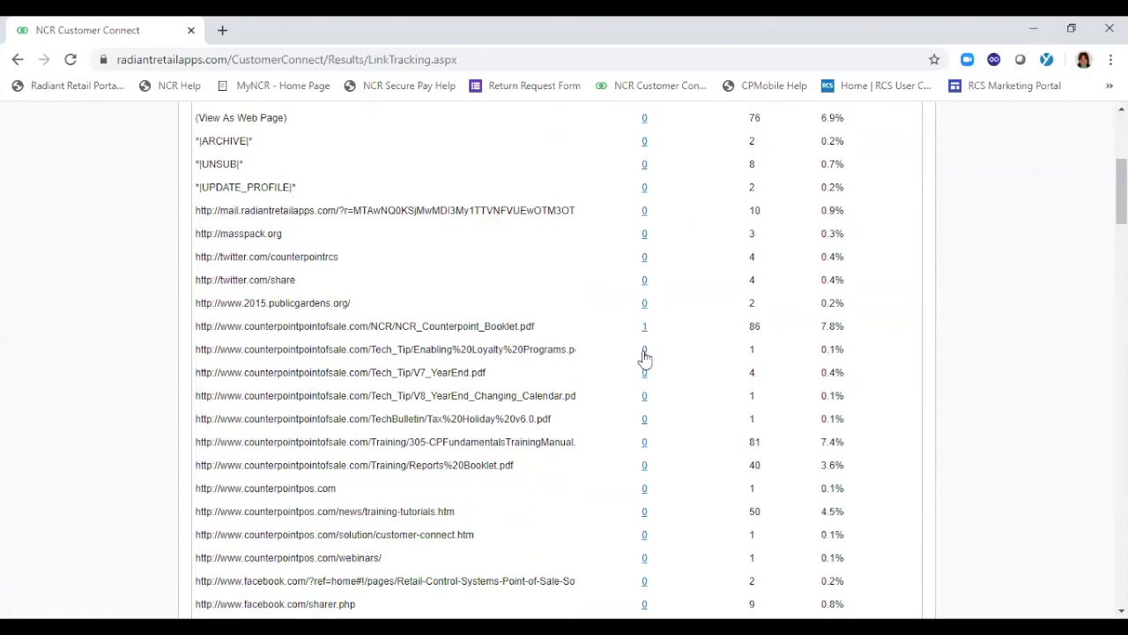
pyautogui.scroll(4, 490, 234)
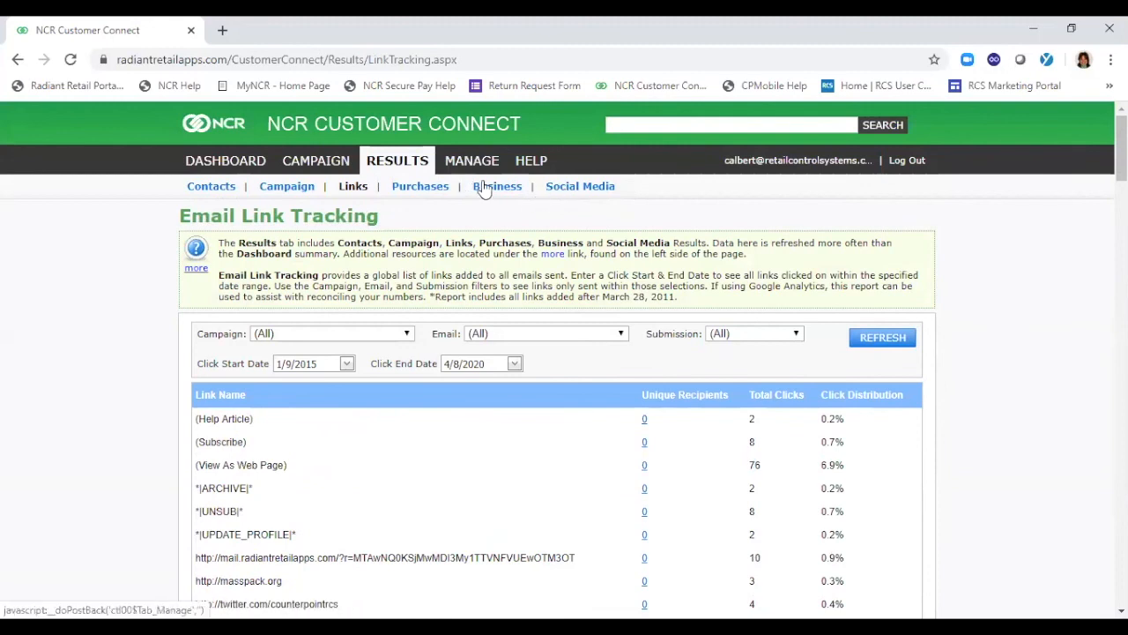
# Look at the Social Media results and the Manage lists, and return to the Dashboard to view its overview
pyautogui.click(580, 188)
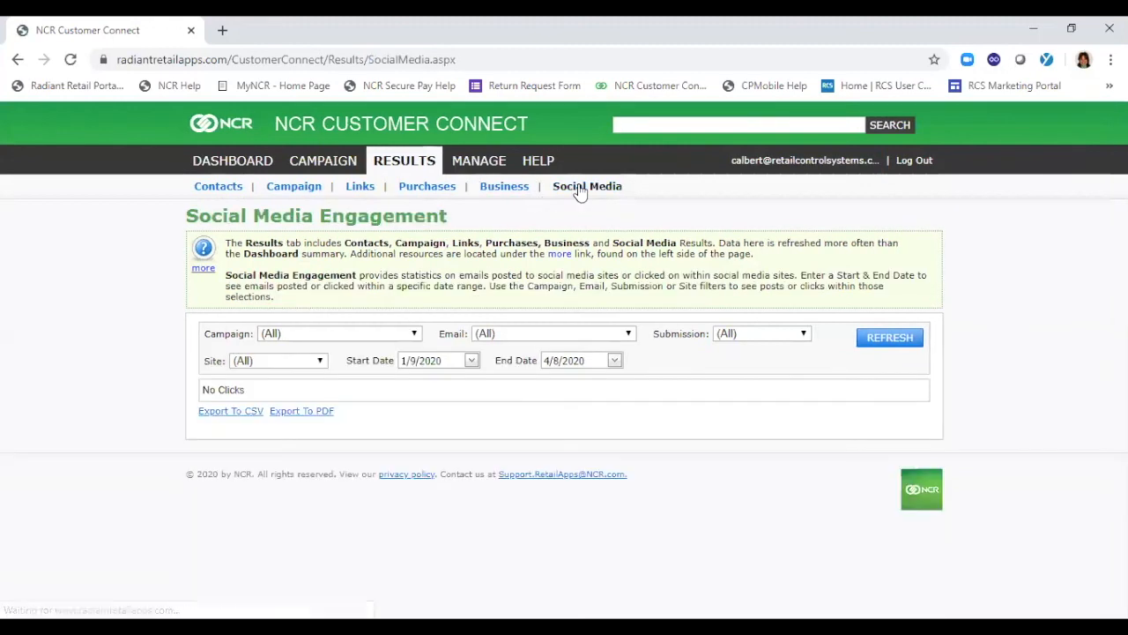
pyautogui.click(478, 166)
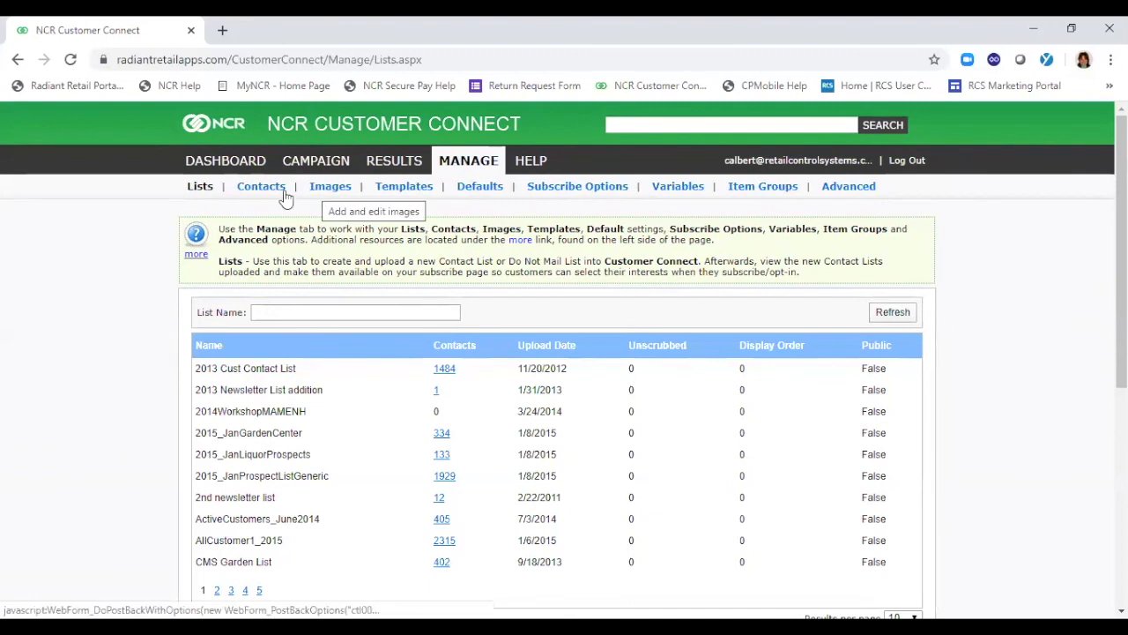
pyautogui.click(229, 166)
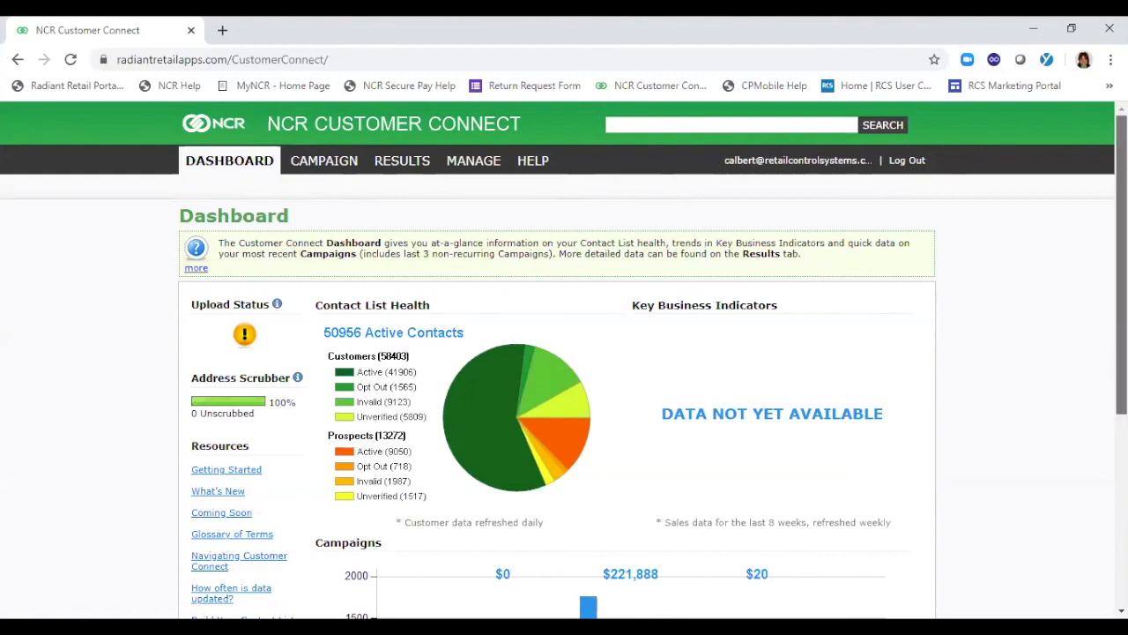
pyautogui.scroll(-2, 565, 360)
pyautogui.scroll(2, 564, 360)
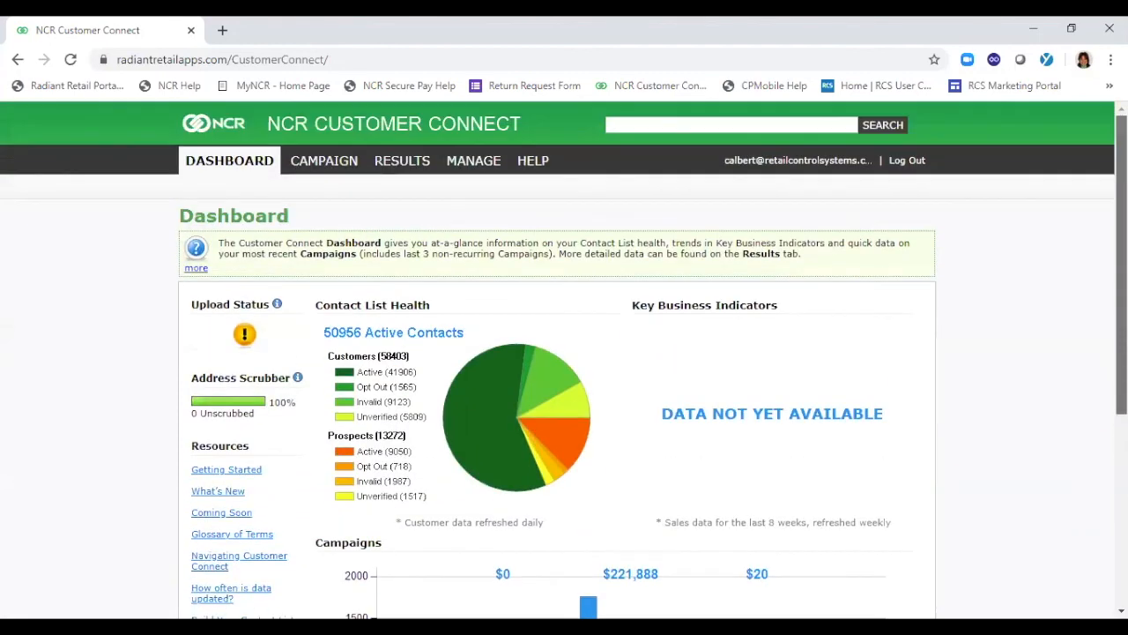